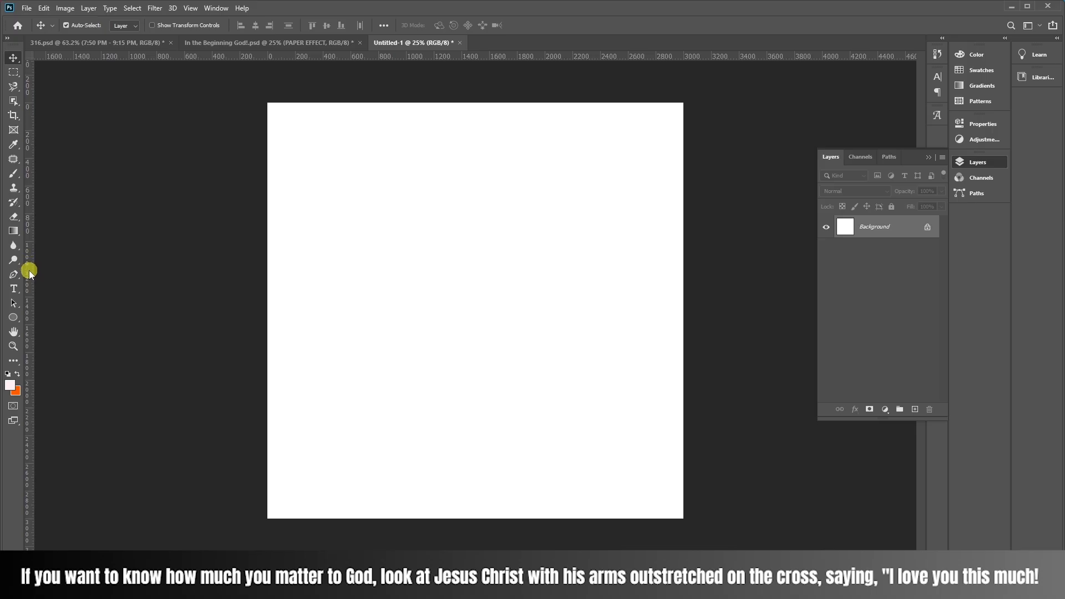
Add the text "JESUS DIED FOR YOU!" and move it near the horizontal centre of the canvas's upper half
left_click(14, 289)
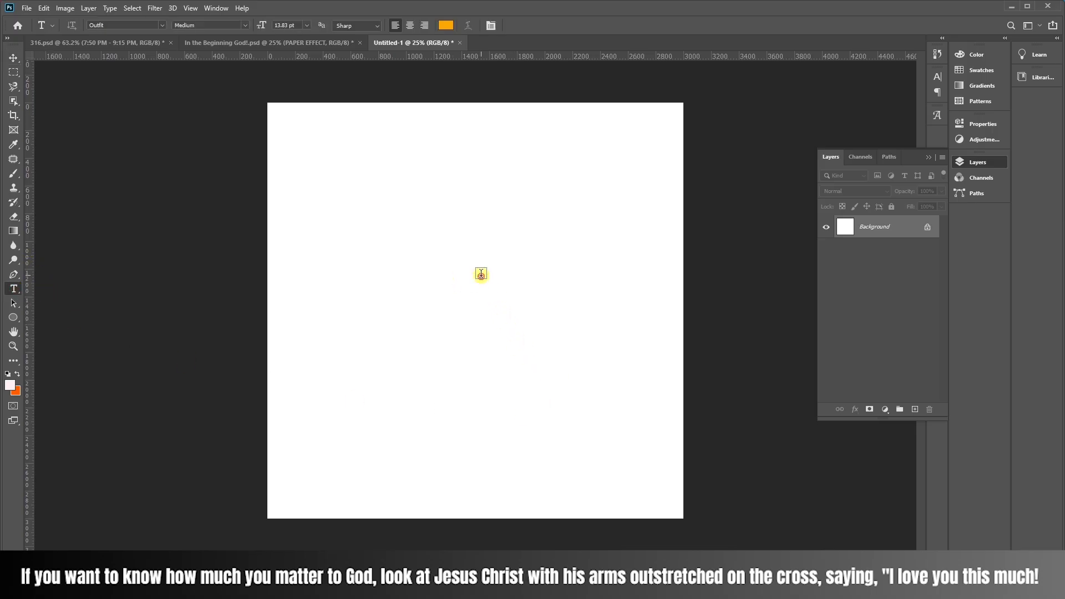
left_click(481, 275)
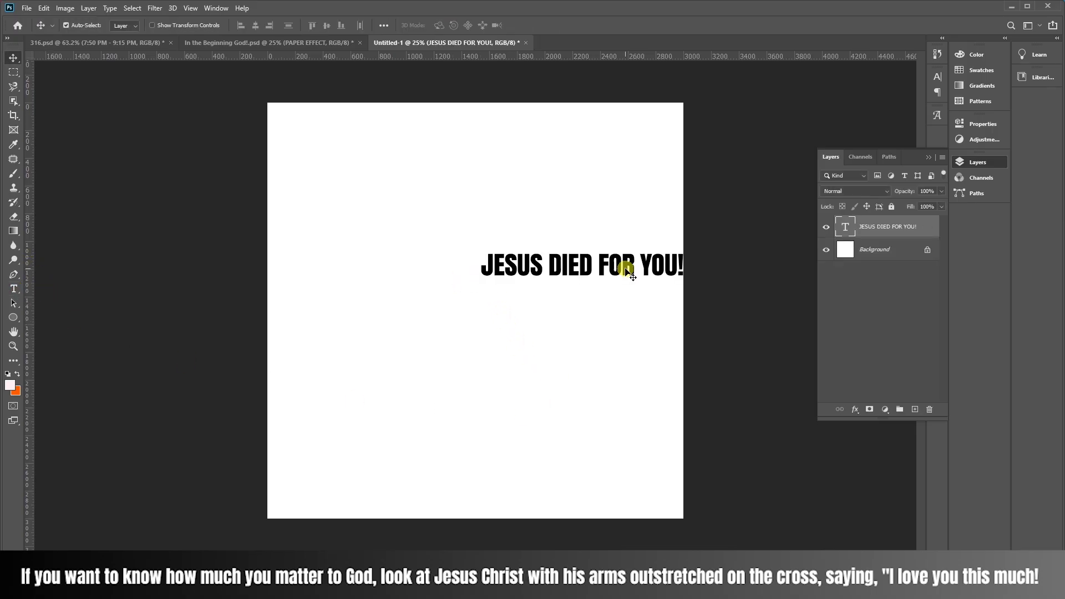
left_click_drag(625, 271, 515, 270)
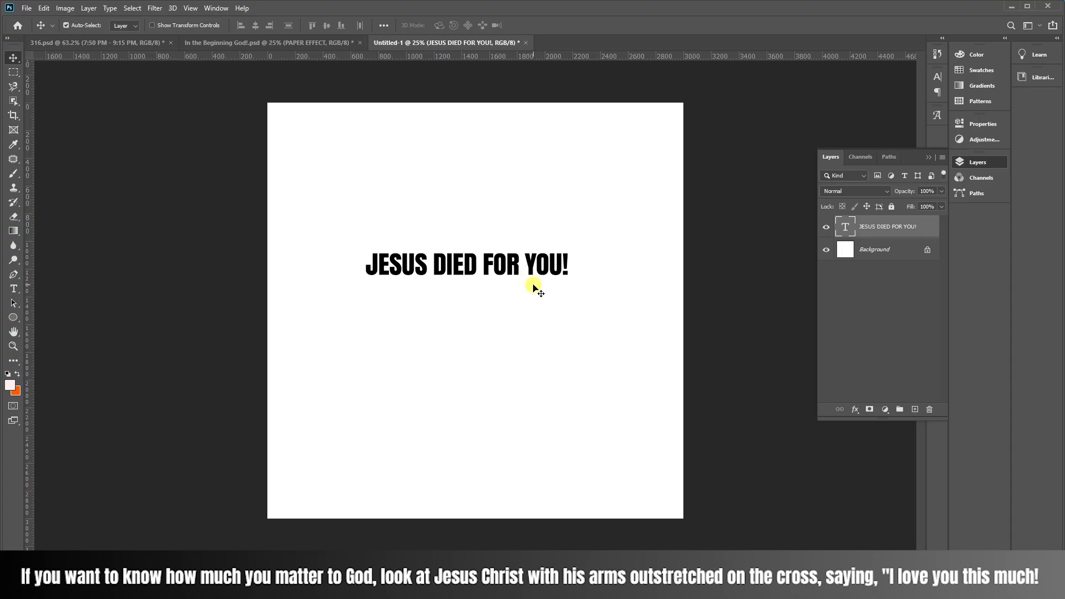
left_click_drag(533, 285, 530, 265)
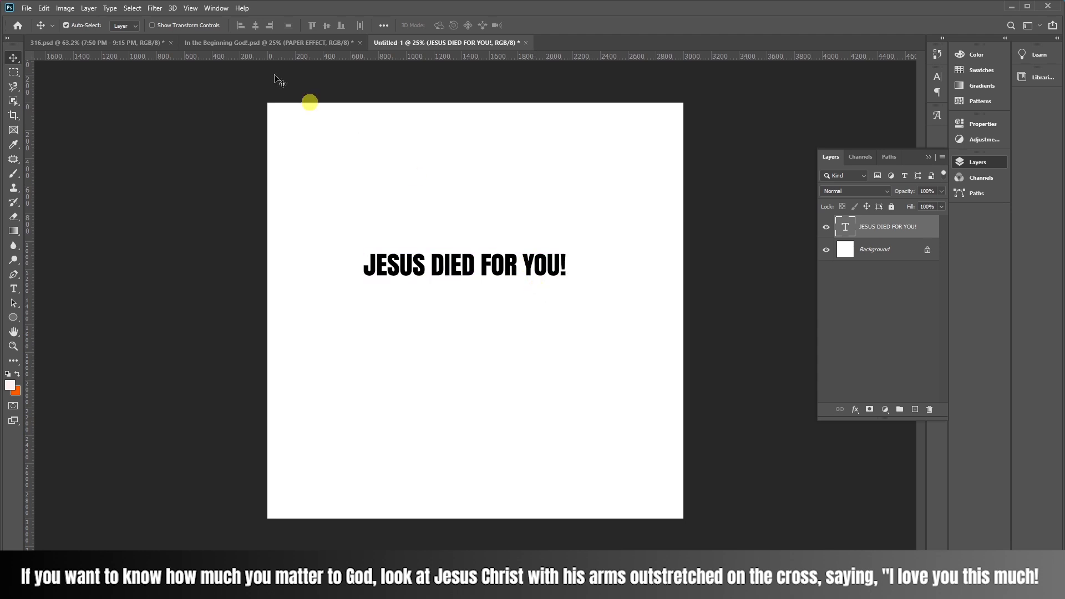
Scale the text to about 110% with Free Transform and shift it slightly downward
left_click(45, 9)
mouse_move(117, 262)
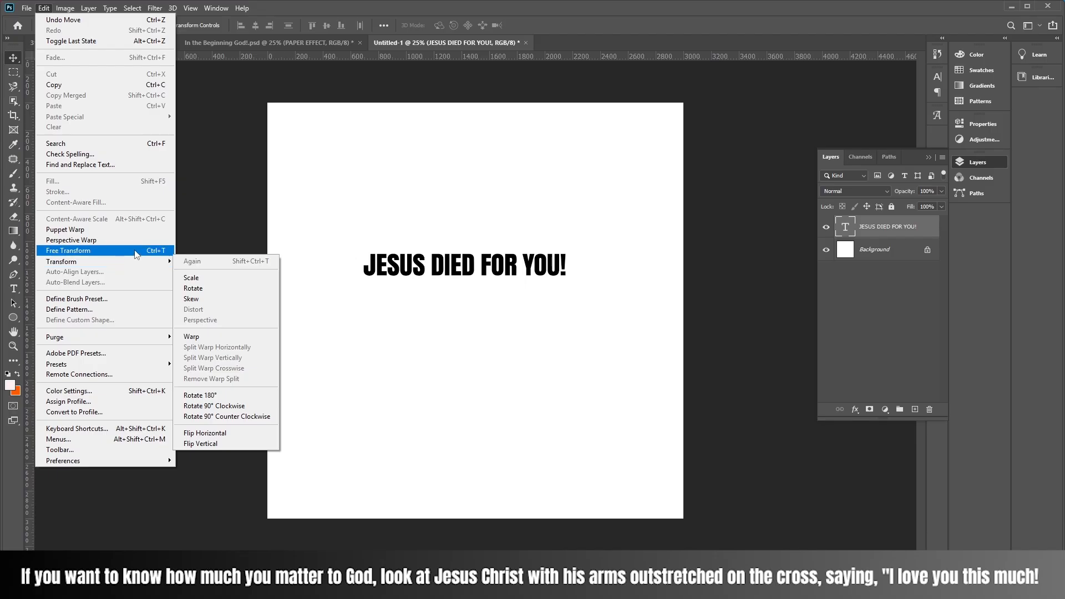
left_click(135, 250)
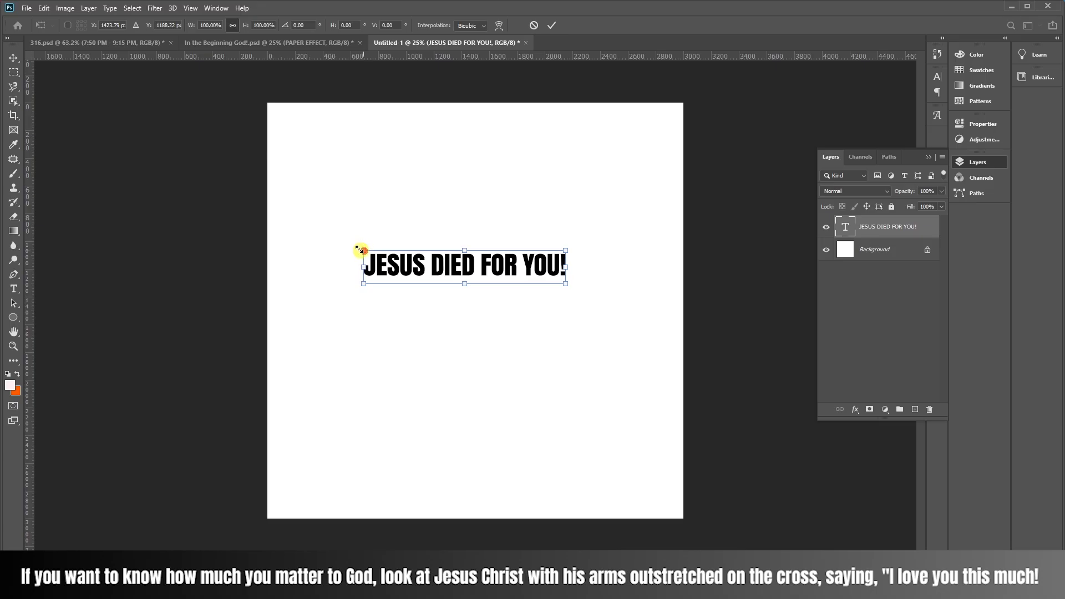
left_click_drag(361, 250, 341, 246)
left_click_drag(447, 262, 452, 272)
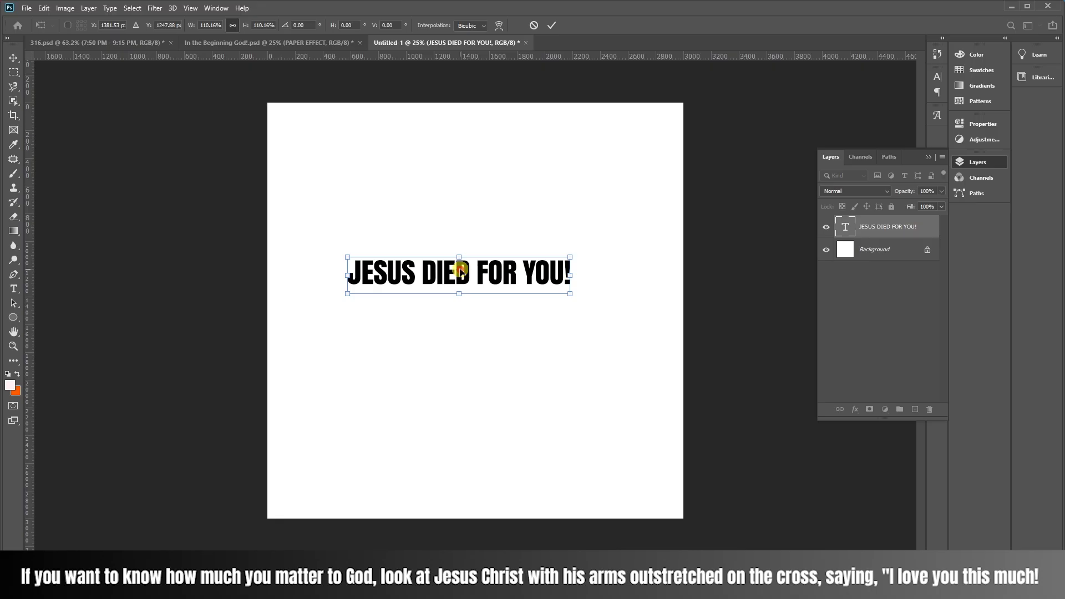
Warp the text with the Arc Lower style, bend 59.1%, horizontal distortion -2.3% and vertical distortion 1.9%
right_click(460, 271)
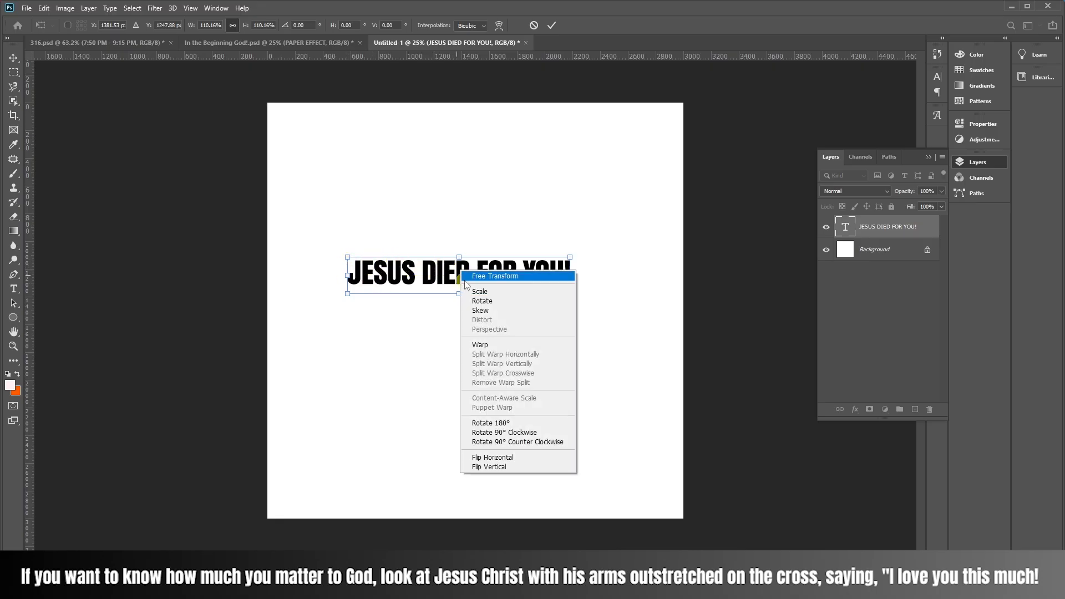
left_click(491, 344)
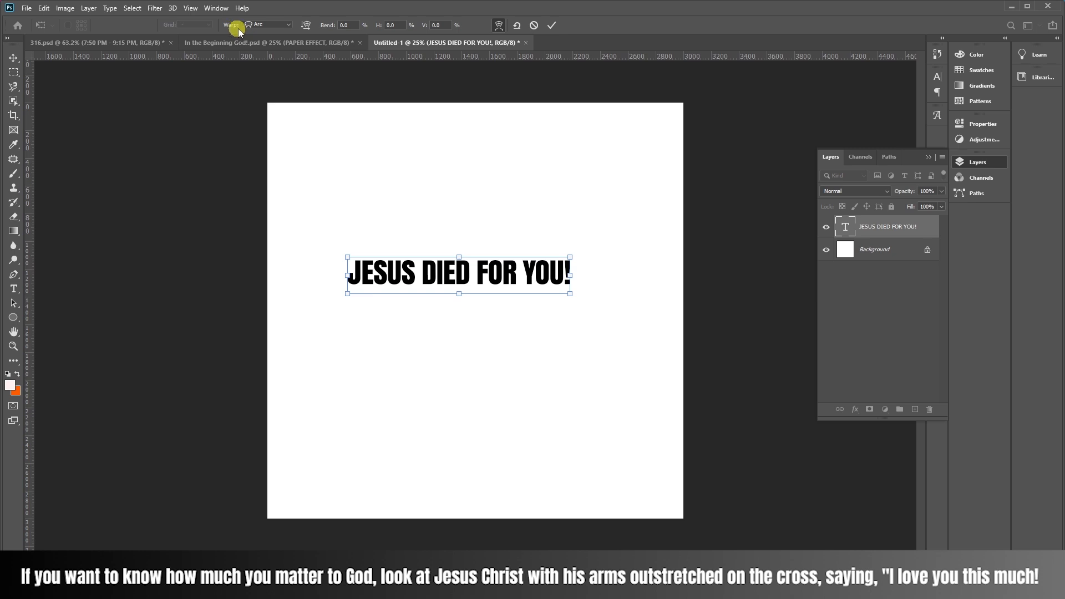
left_click(288, 25)
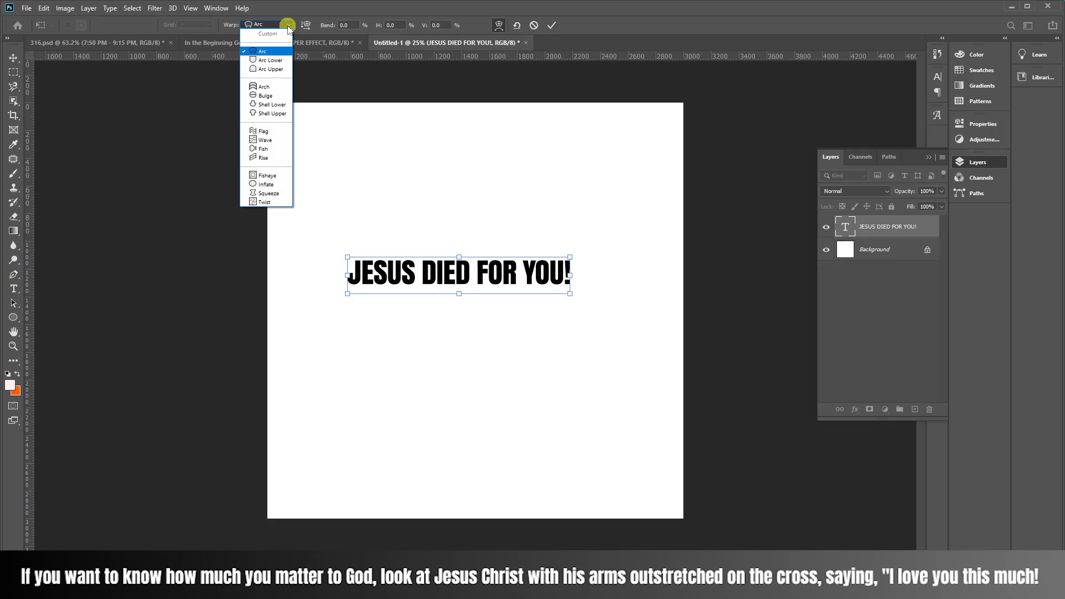
left_click(278, 61)
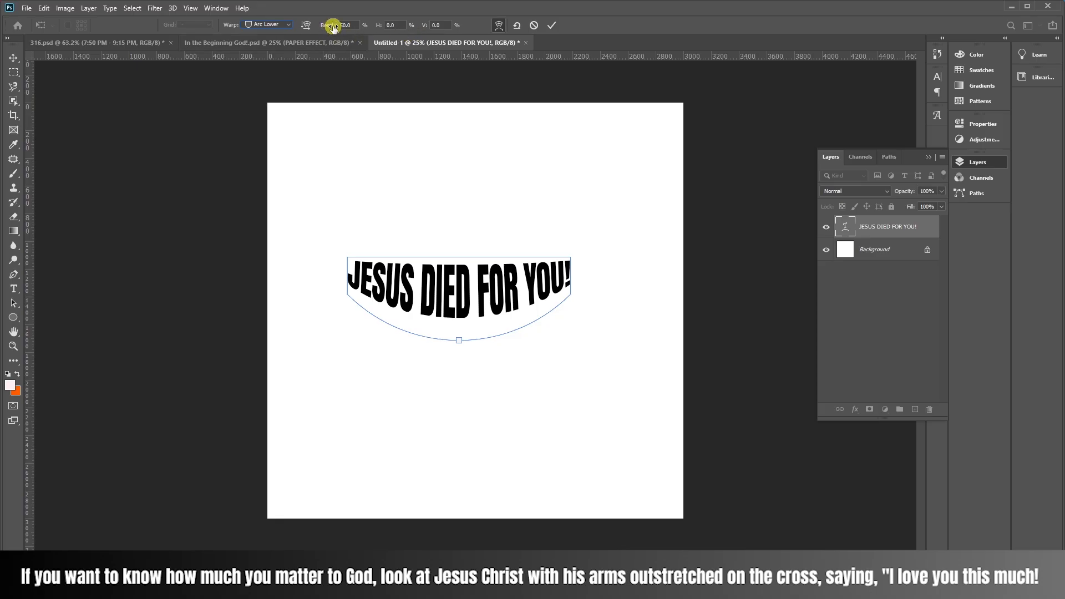
left_click_drag(333, 28, 437, 26)
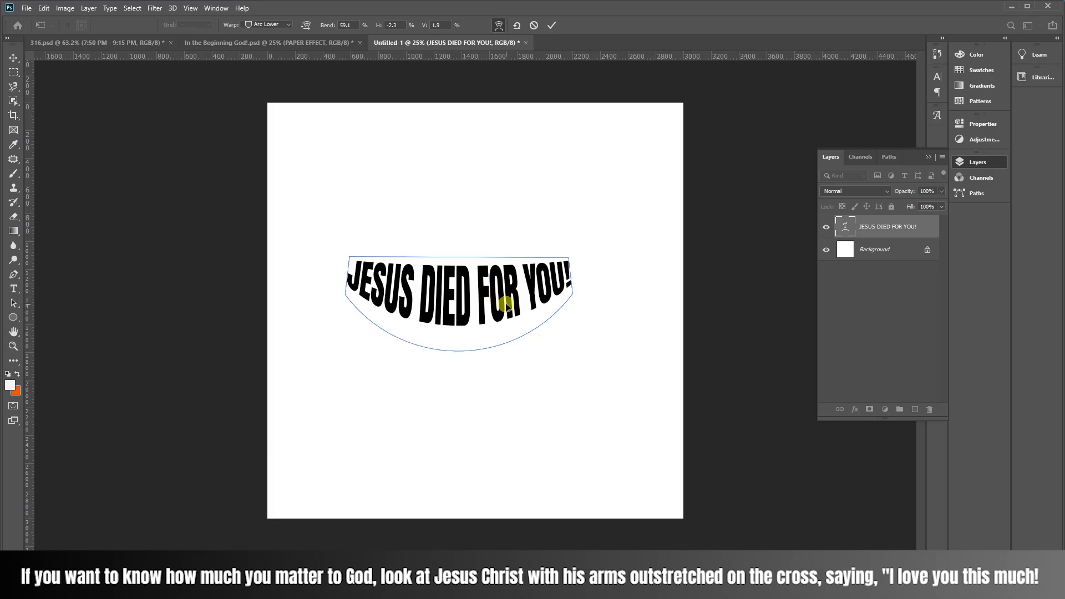
Try the Rise warp style on the text with a 48.8% bend, and try the Inflate style
left_click(269, 25)
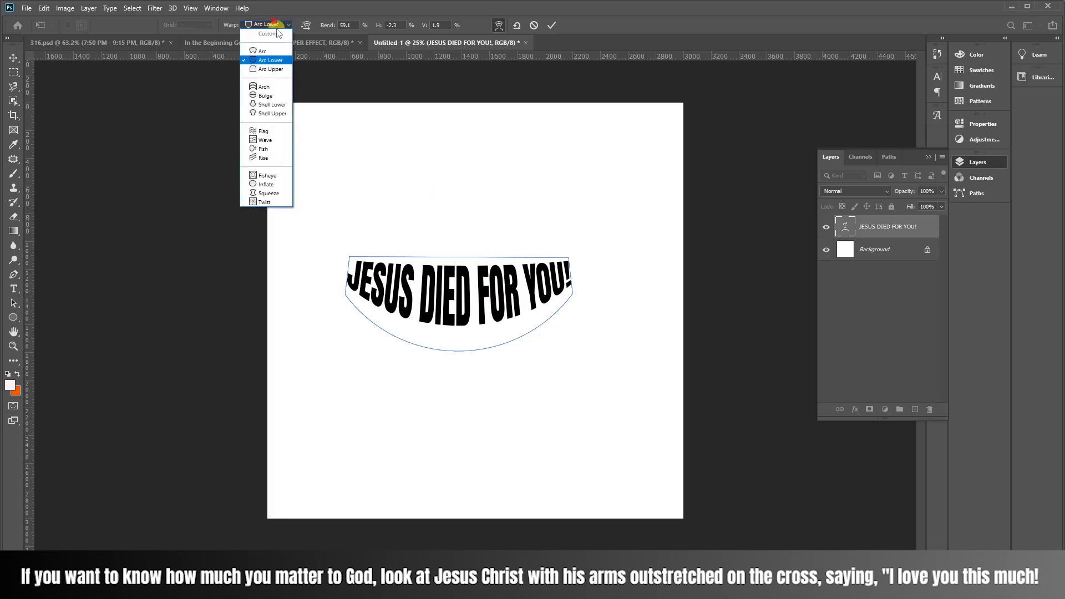
left_click(264, 158)
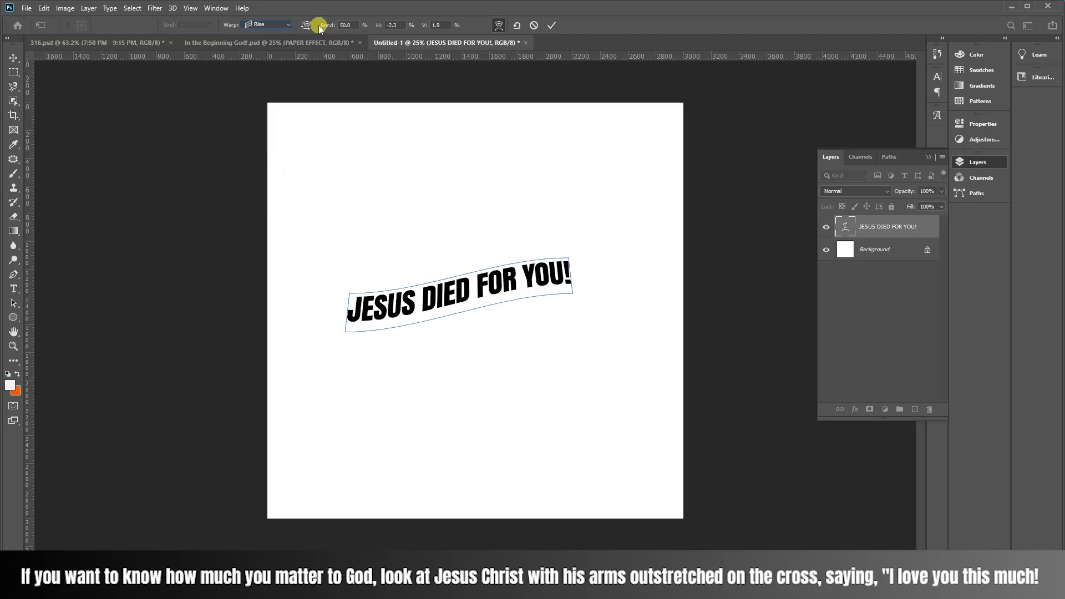
mouse_move(328, 25)
left_mouse_down()
mouse_move(340, 25)
mouse_move(321, 26)
left_mouse_up()
left_click(287, 24)
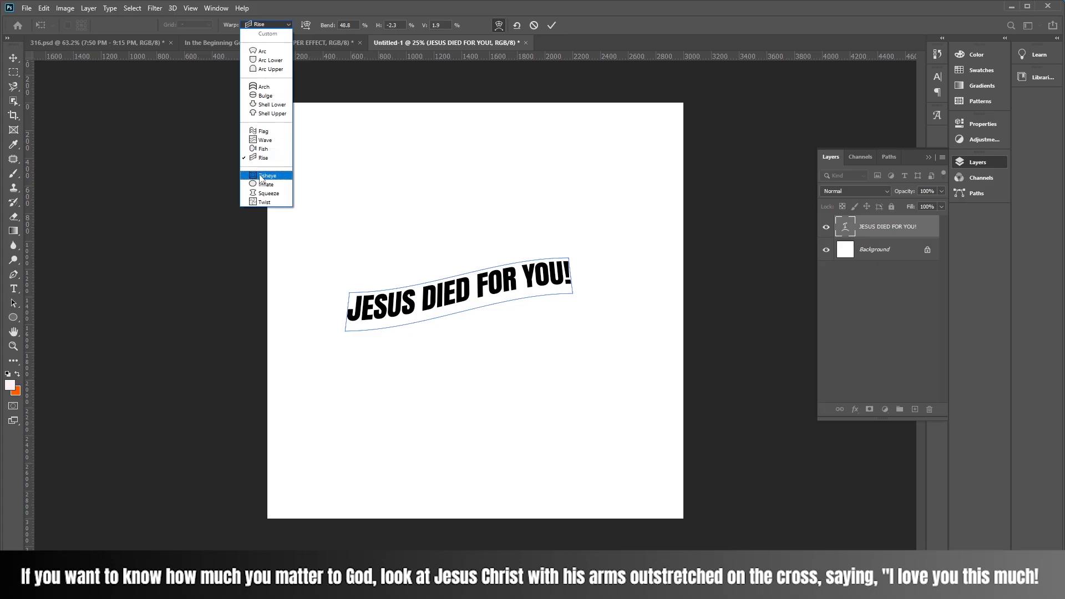
left_click(265, 185)
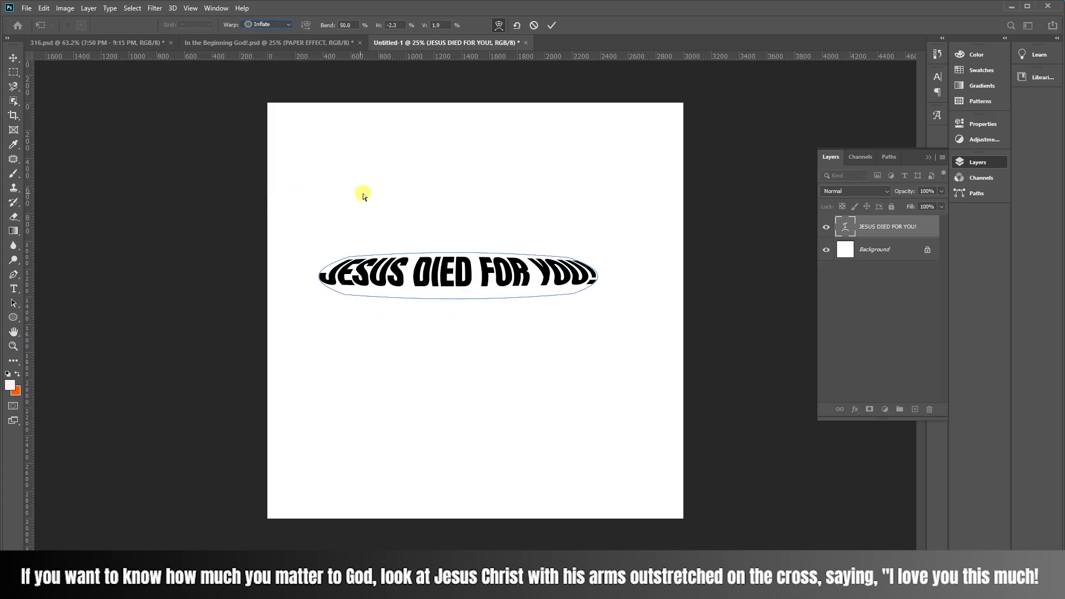
Switch the text's warp style to Arc and apply the transformation
left_click(285, 24)
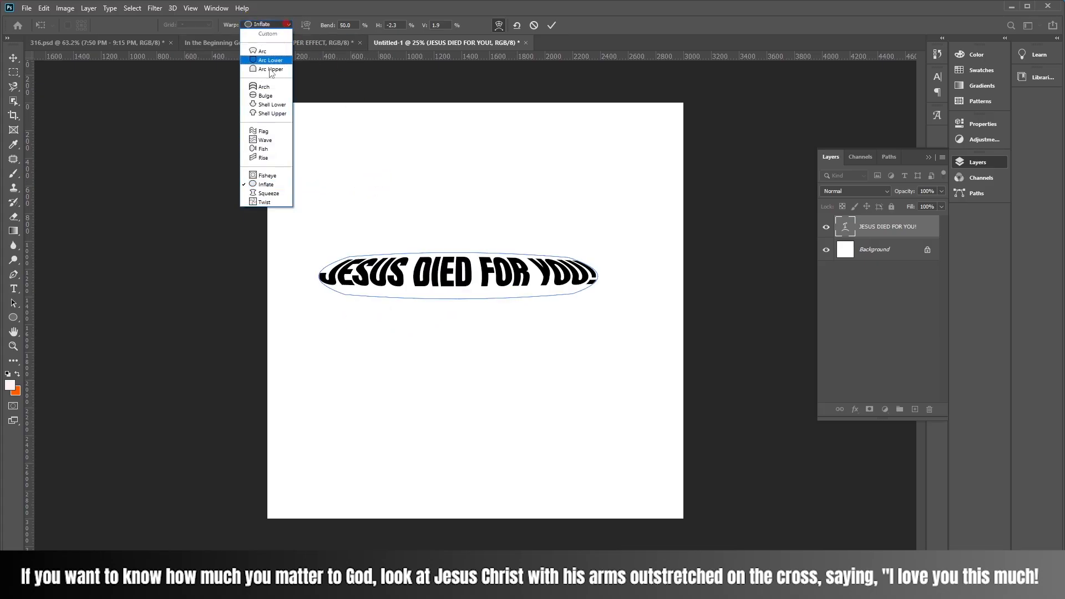
left_click(271, 54)
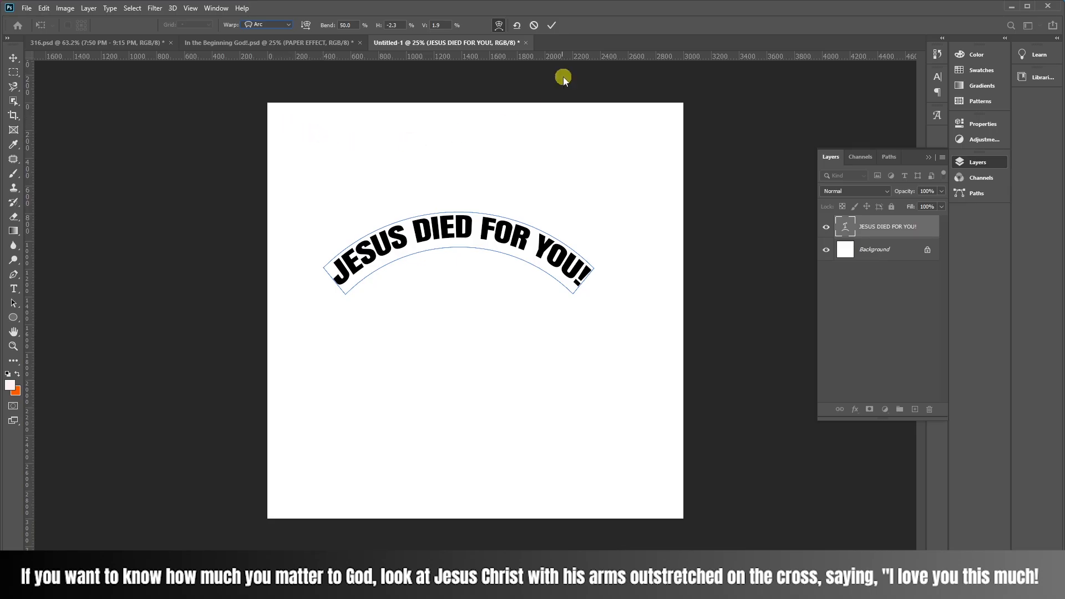
left_click(549, 25)
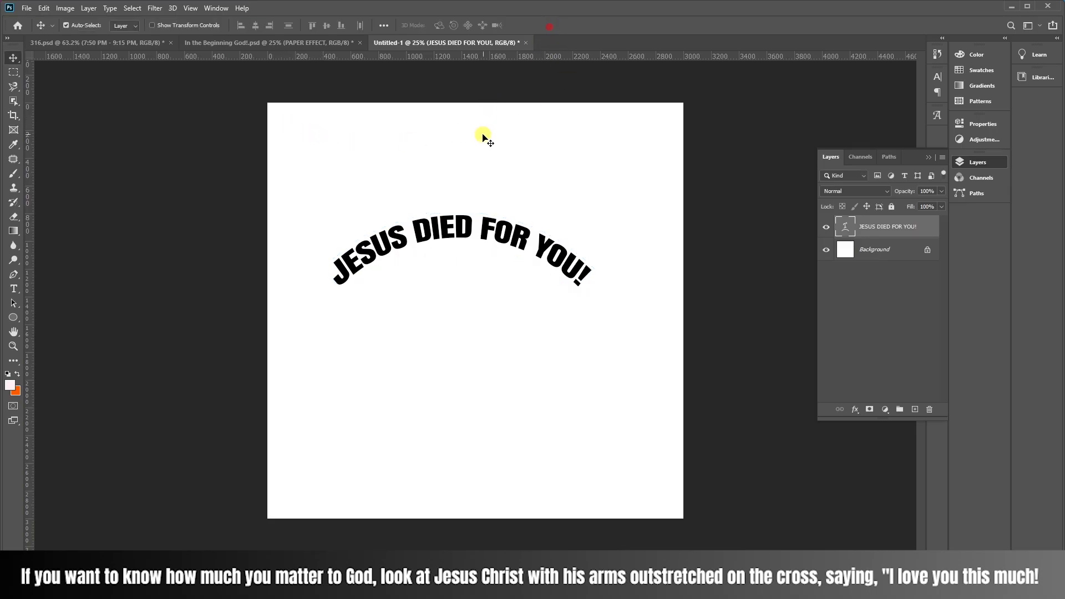
Undo the text's arc warp and earlier move, and delete the text layer
key("ctrl+z")
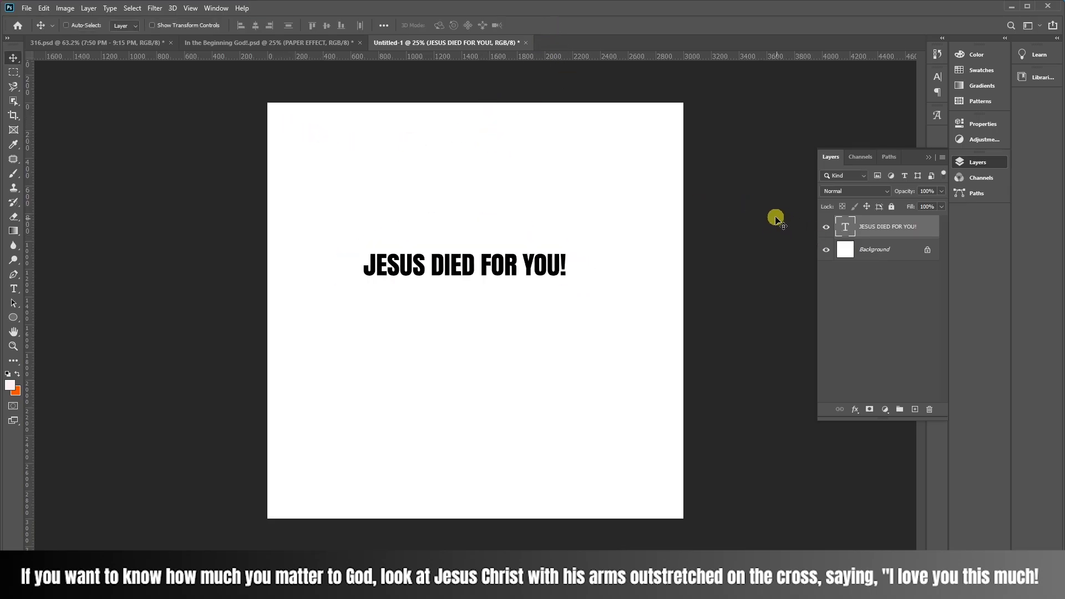
key("ctrl+z")
key("z")
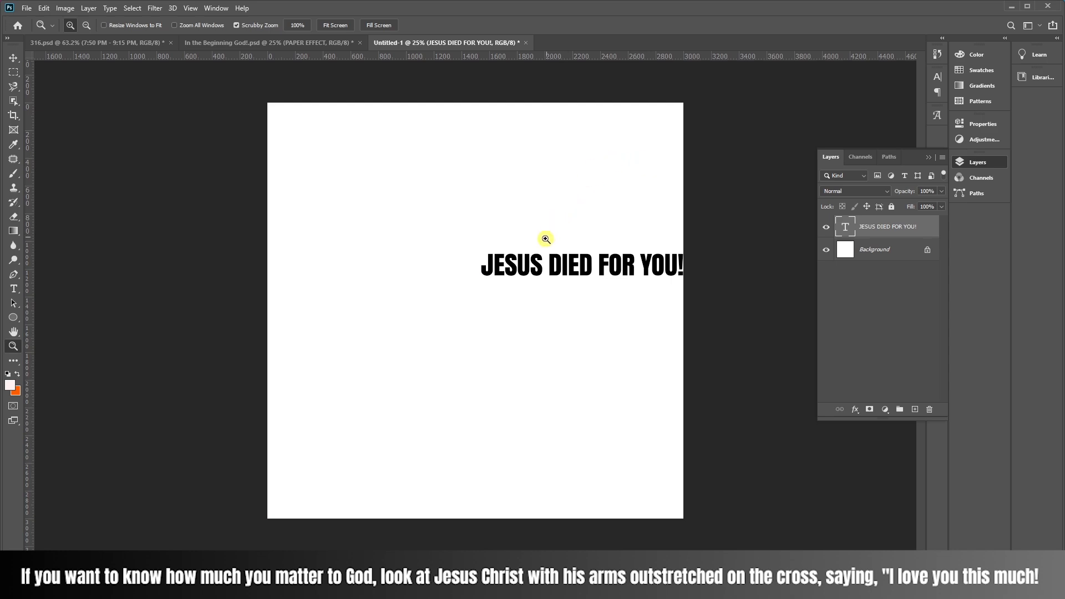
key("ctrl+z")
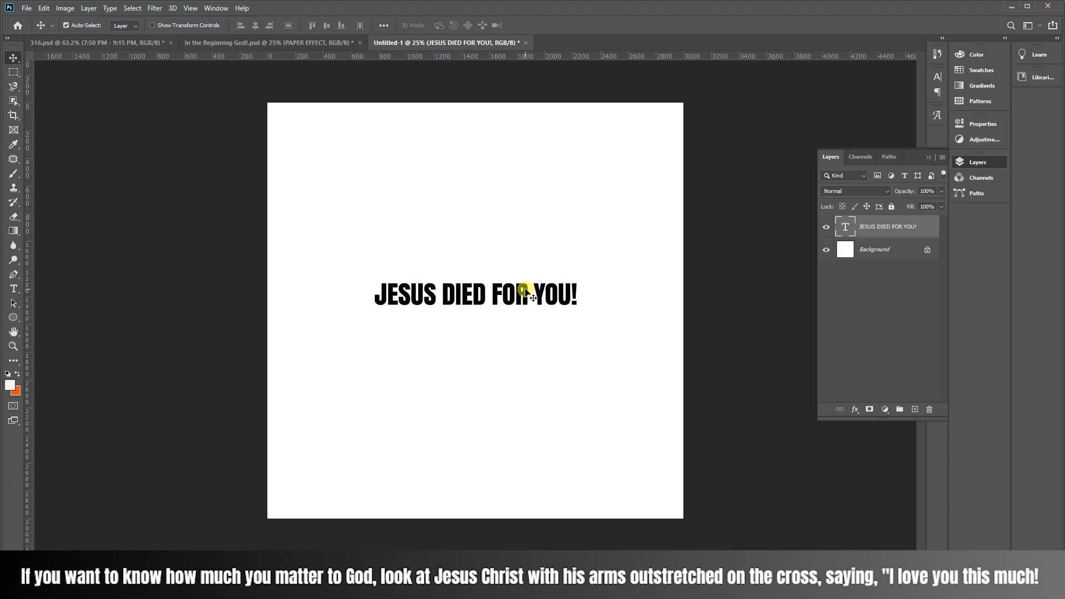
key("Delete")
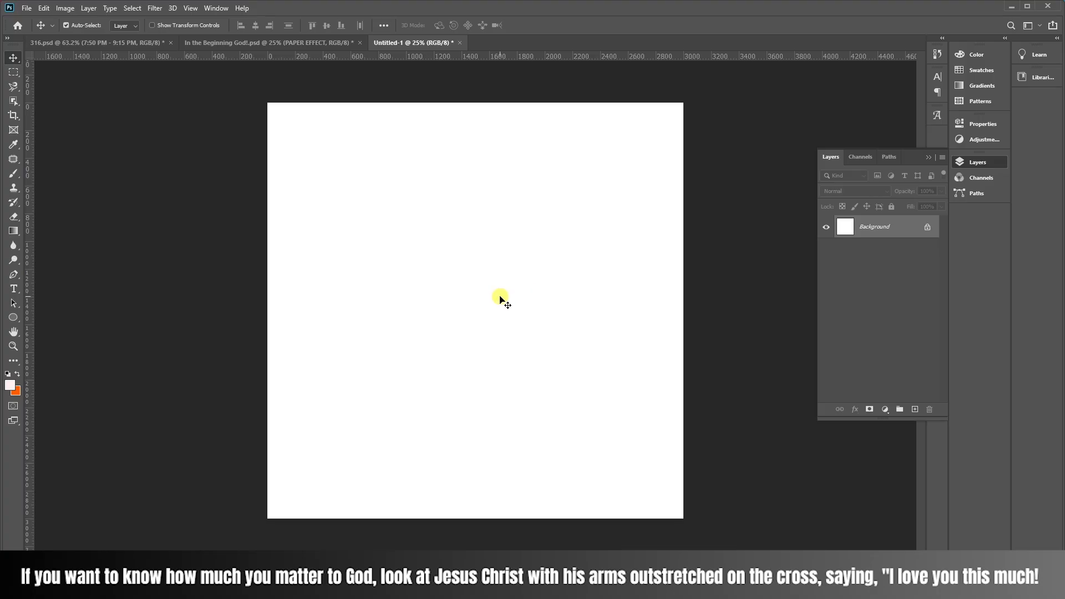
Draw an open, downward-bowing curve across the middle of the canvas with the Pen tool in Path mode
left_click(13, 280)
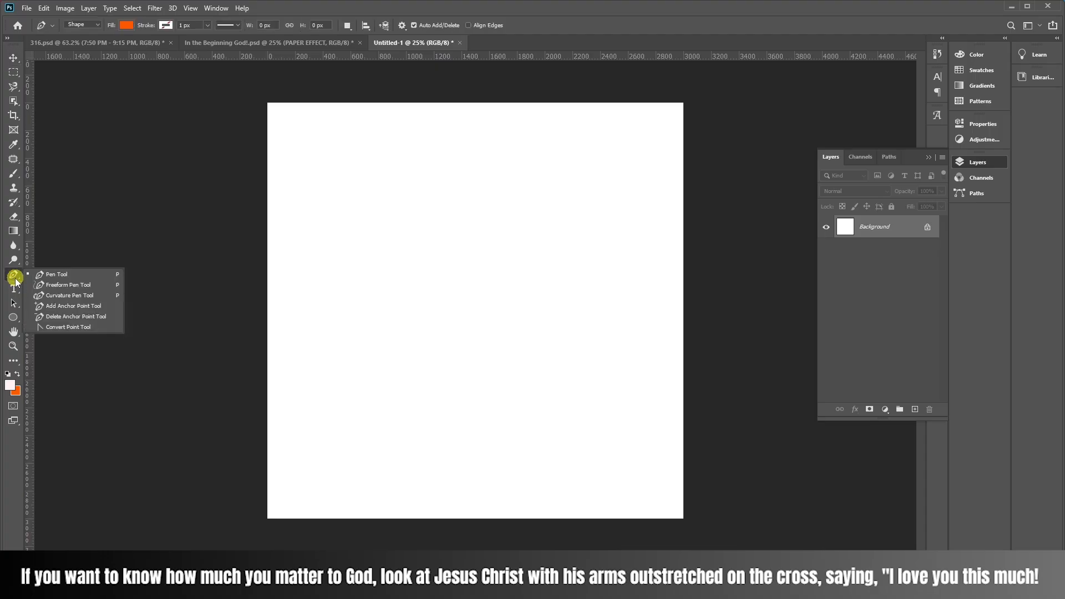
left_click(49, 275)
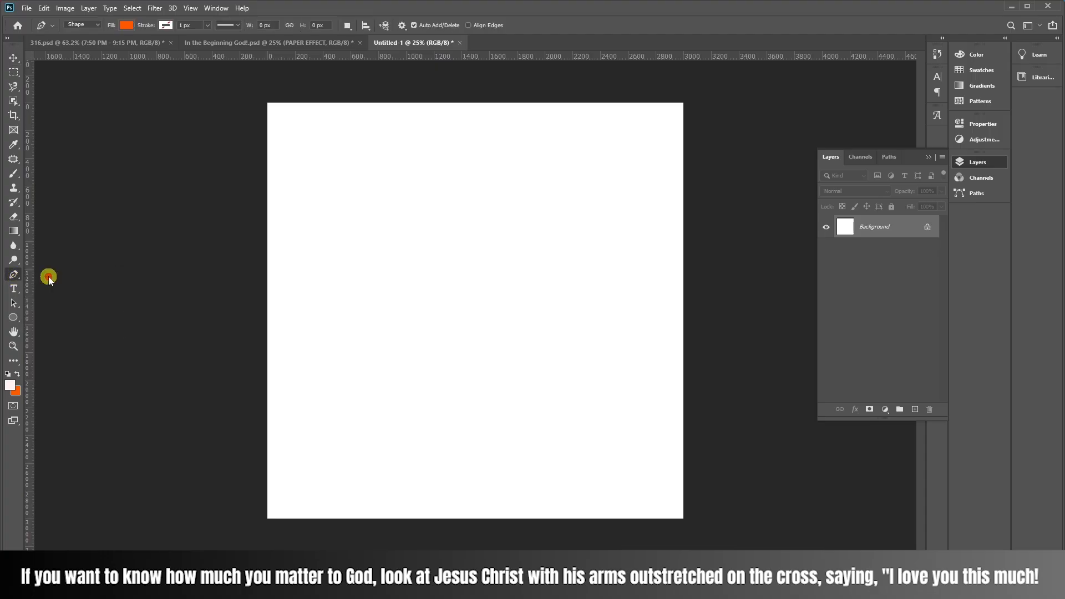
left_click(95, 25)
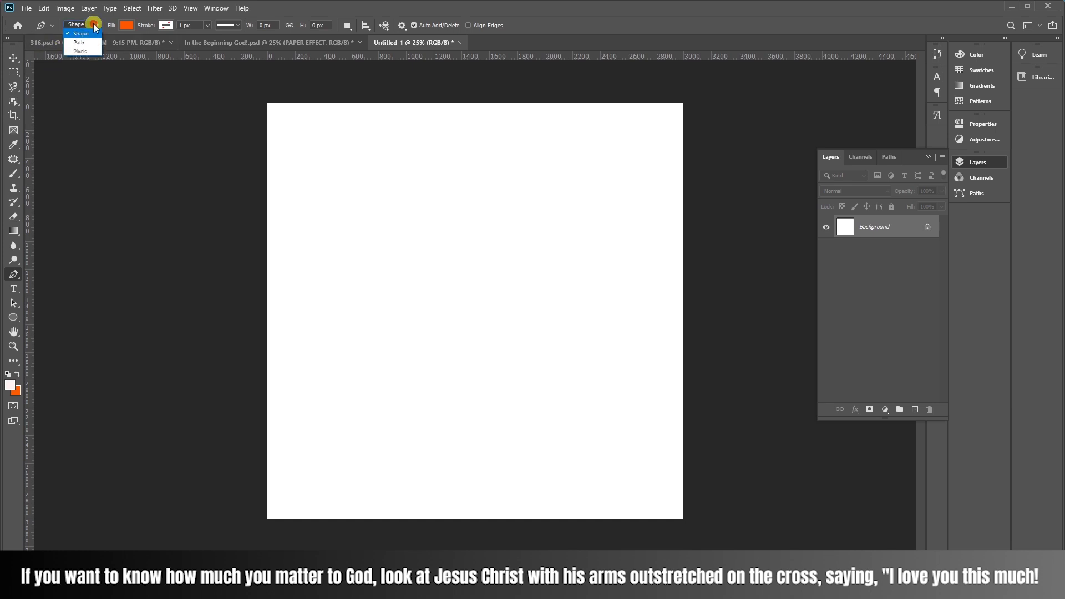
left_click(68, 21)
left_click(83, 25)
left_click(84, 36)
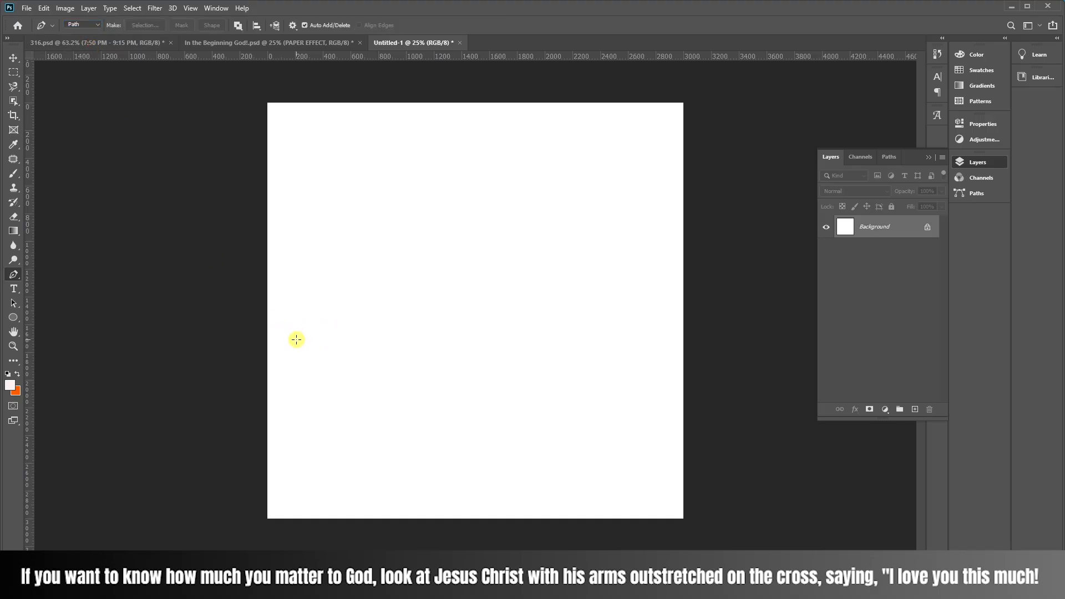
left_click(296, 346)
left_click_drag(475, 357, 748, 199)
key("ctrl+z")
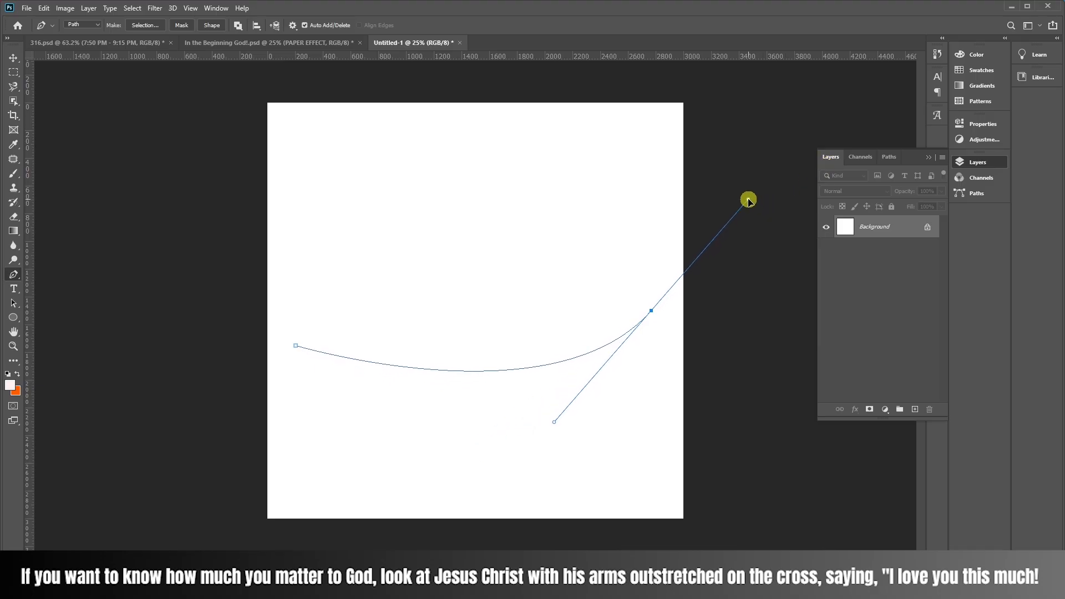
Place the Lorem ipsum placeholder text along the curved path, and delete that text layer
left_click(14, 290)
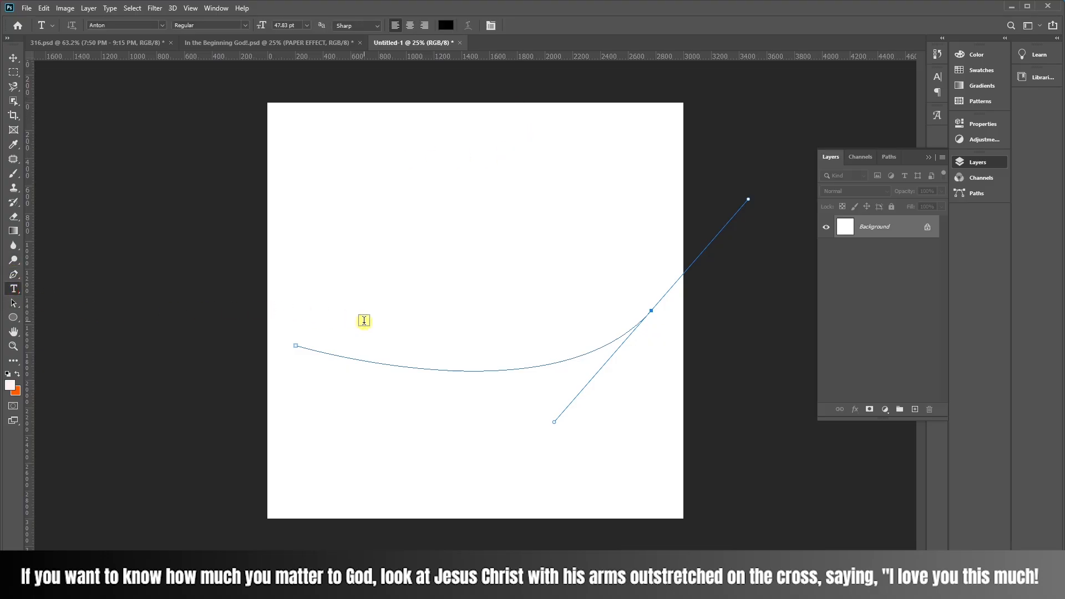
left_click(303, 346)
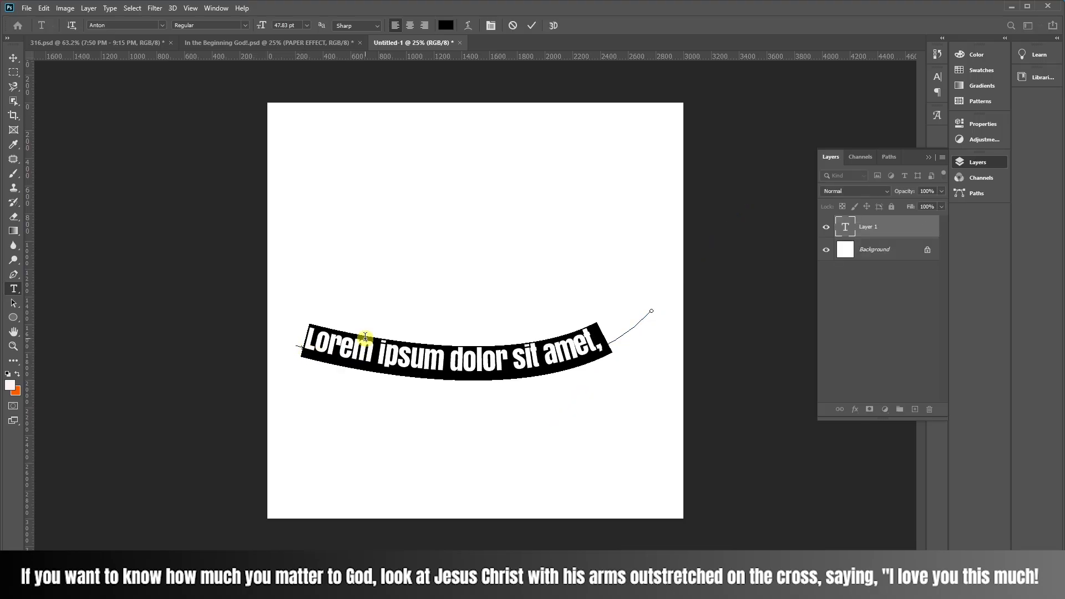
left_click(532, 27)
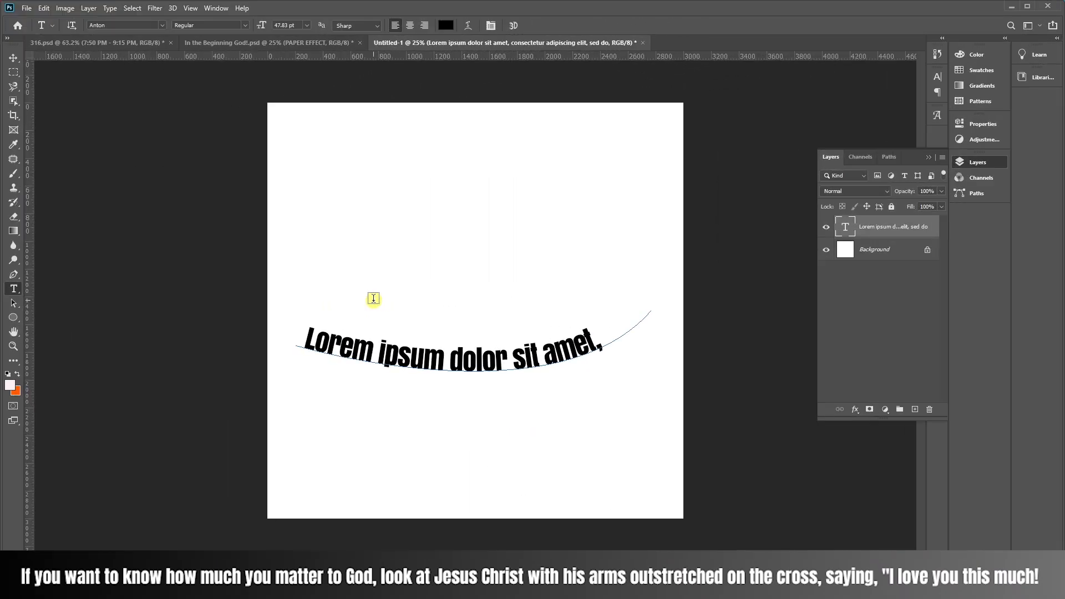
left_click(13, 57)
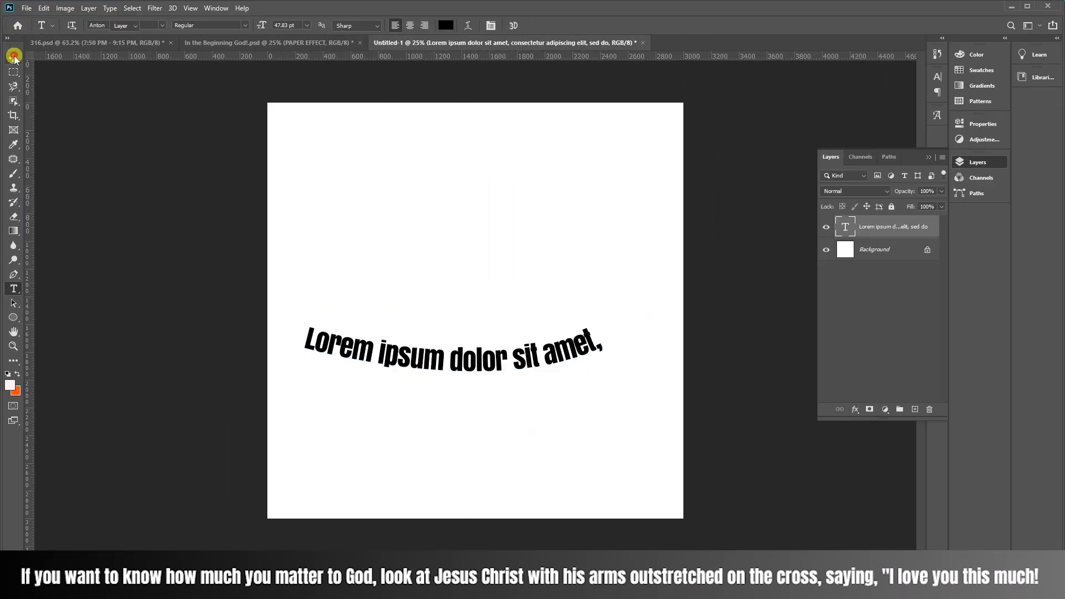
key("Delete")
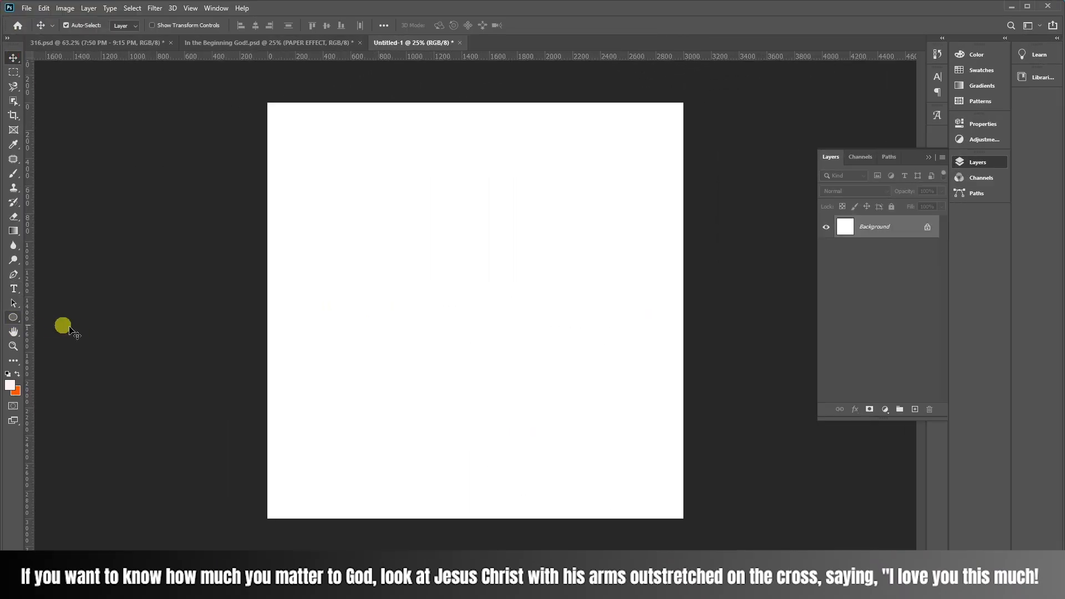
Draw a circular path about 1600 px in diameter in the lower middle of the canvas with the Ellipse tool in Path mode
left_click(13, 318)
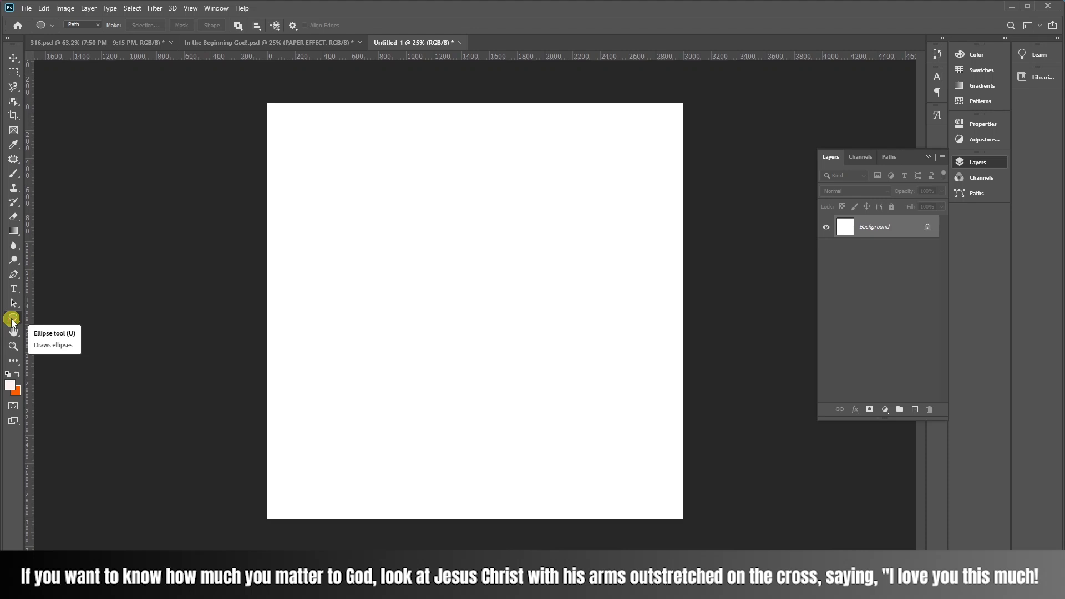
right_click(14, 321)
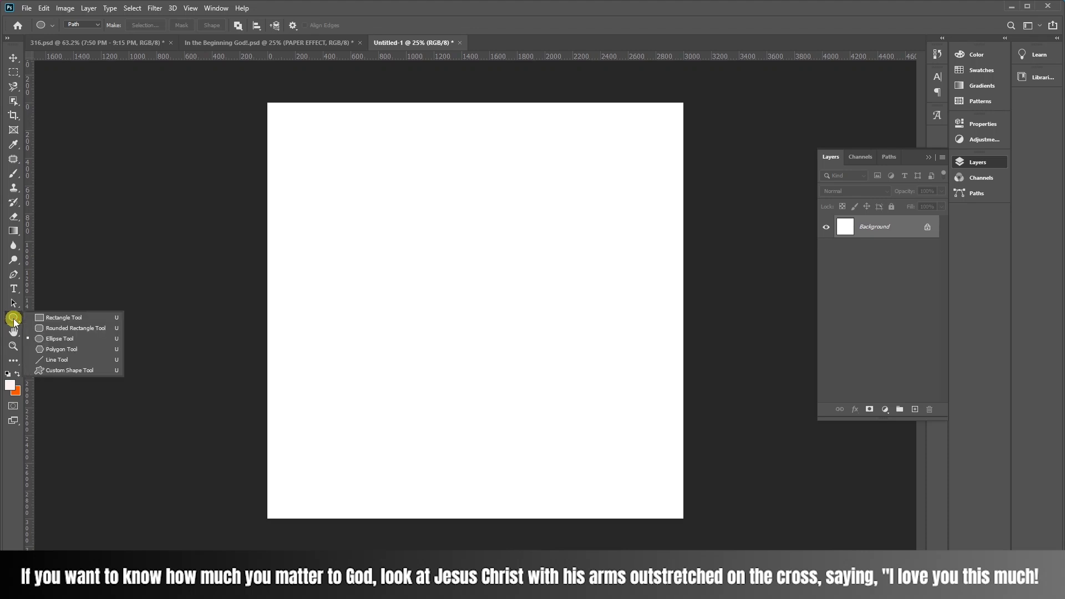
left_click(55, 339)
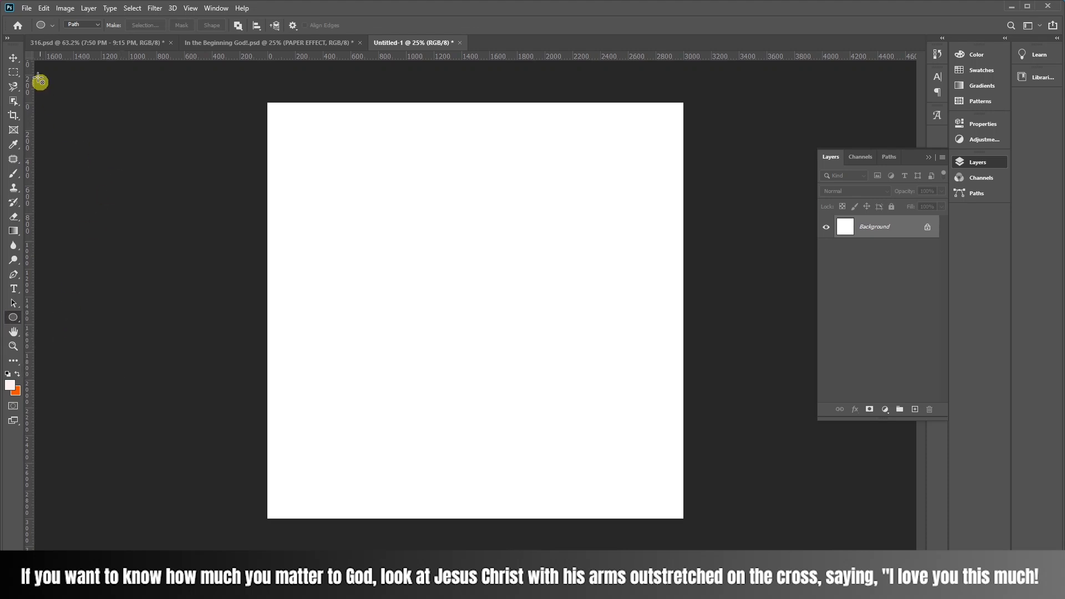
left_click(92, 25)
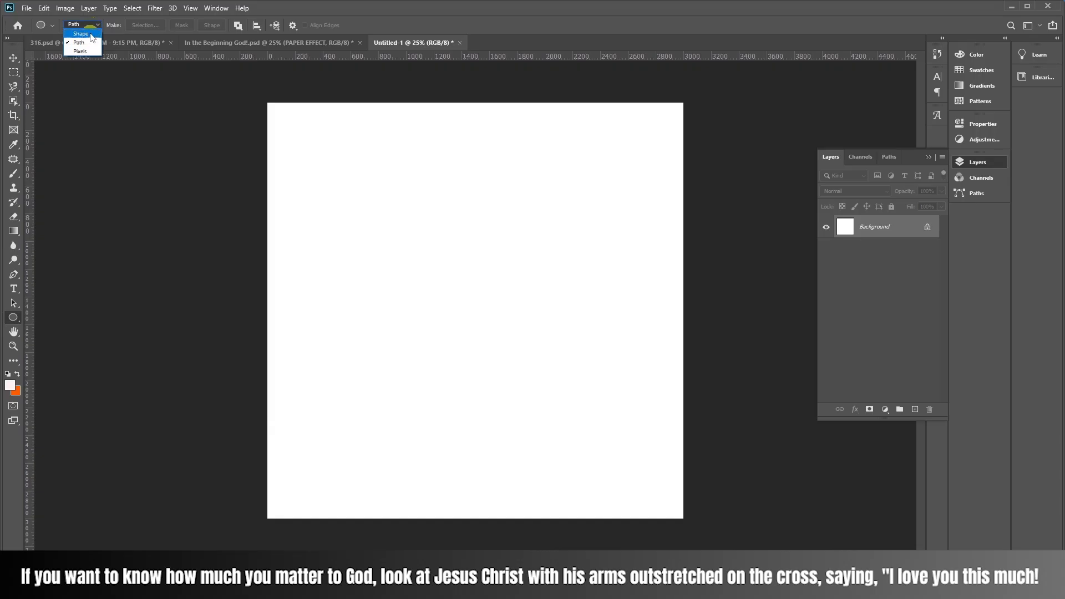
left_click(90, 43)
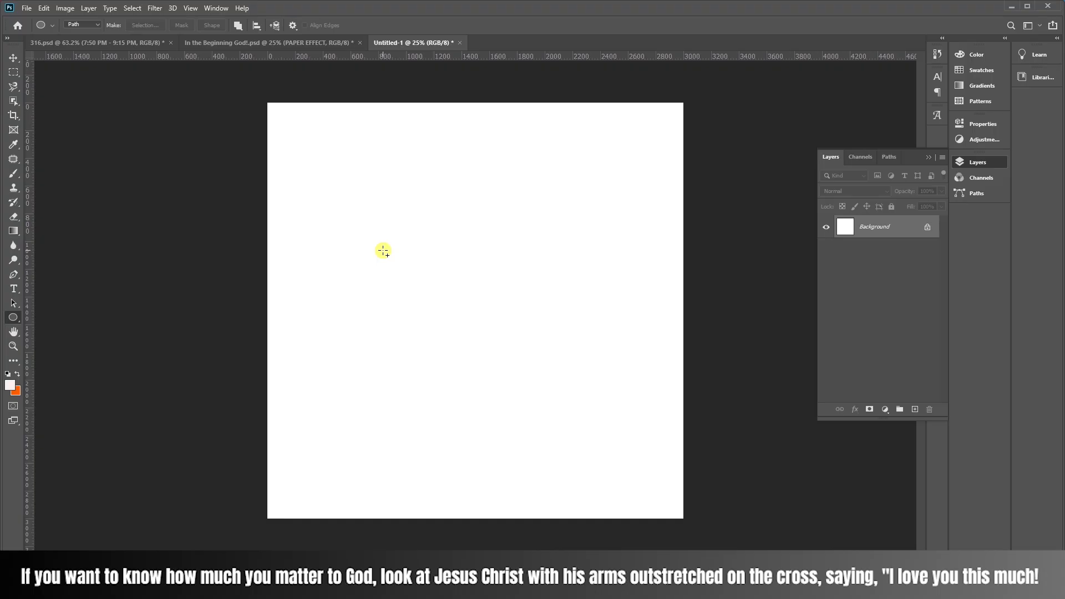
left_click_drag(384, 251, 642, 473)
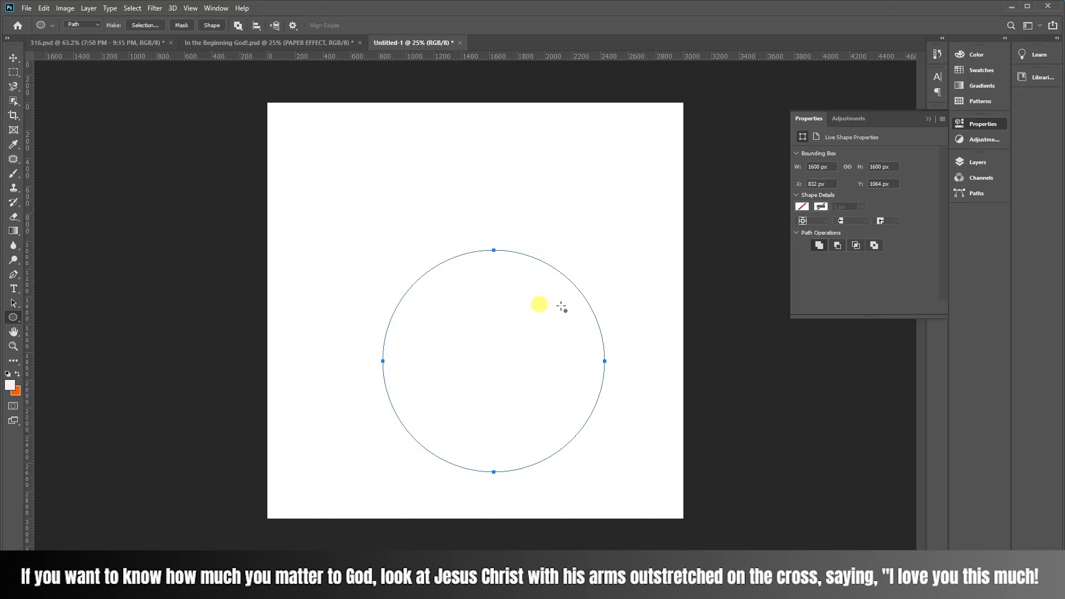
Place the Lorem ipsum placeholder text around the circular path, and delete that text layer
left_click(13, 289)
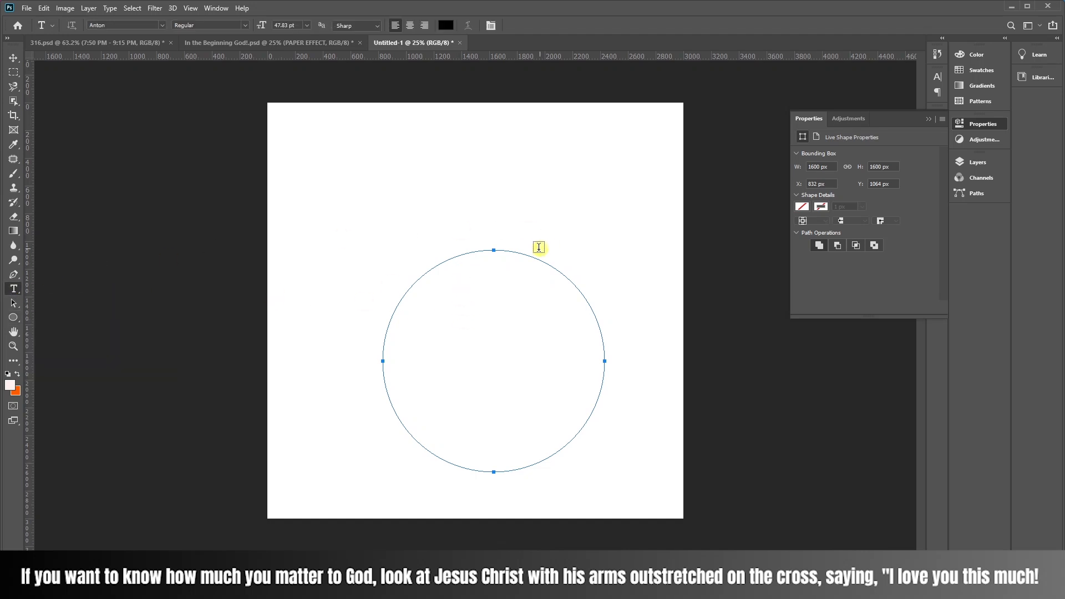
left_click(509, 251)
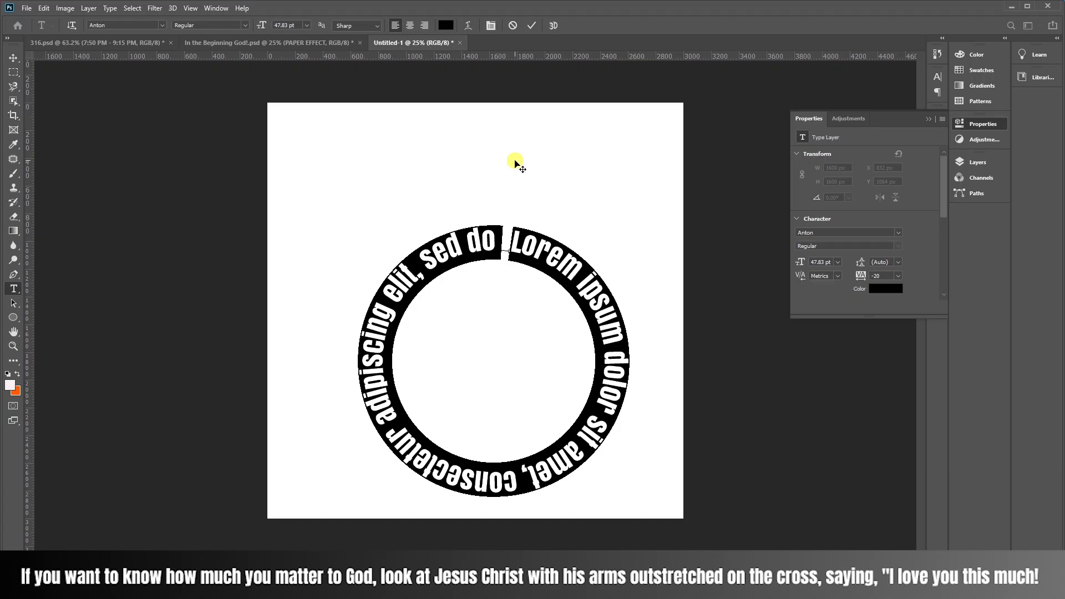
left_click(531, 25)
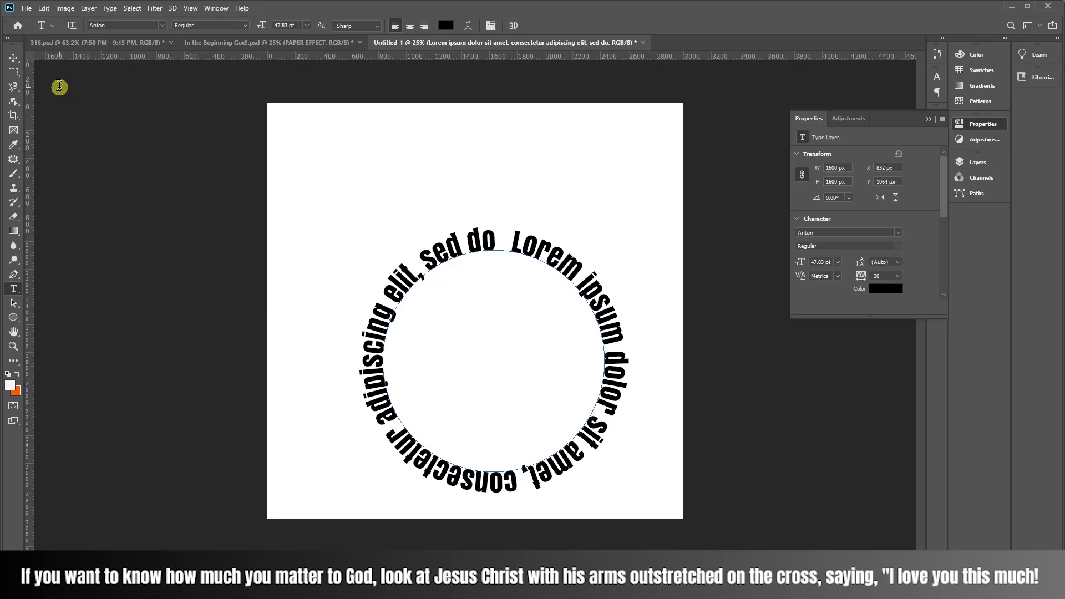
left_click(13, 57)
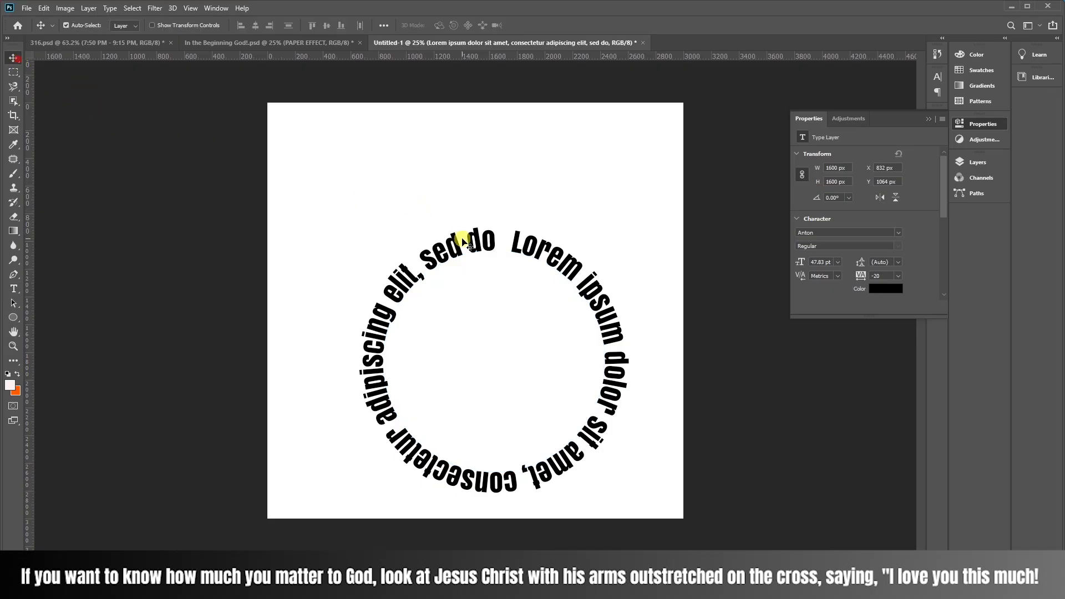
key("Delete")
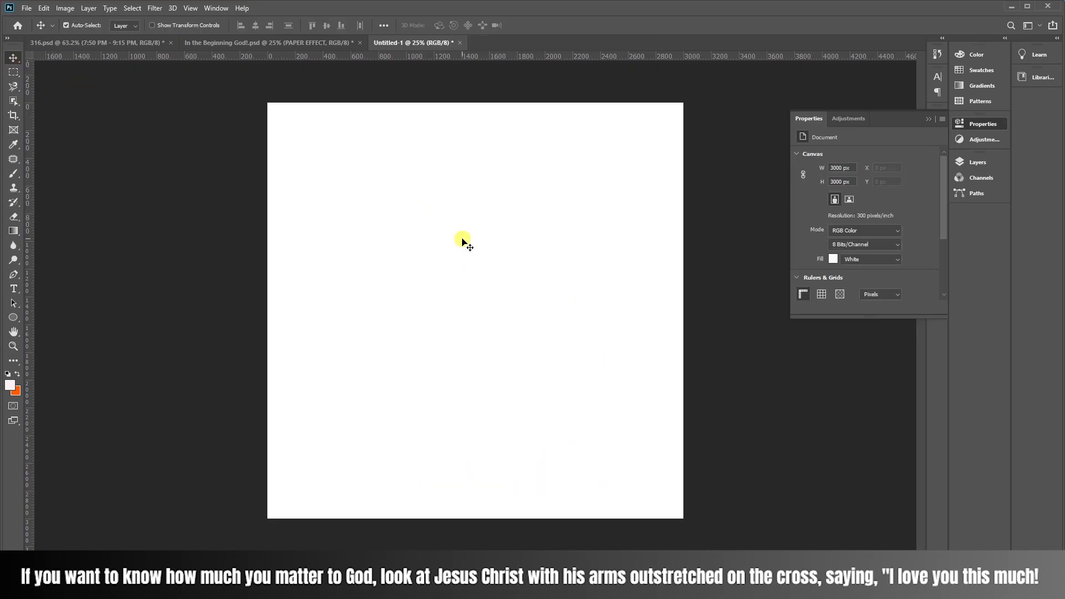
left_click(13, 317)
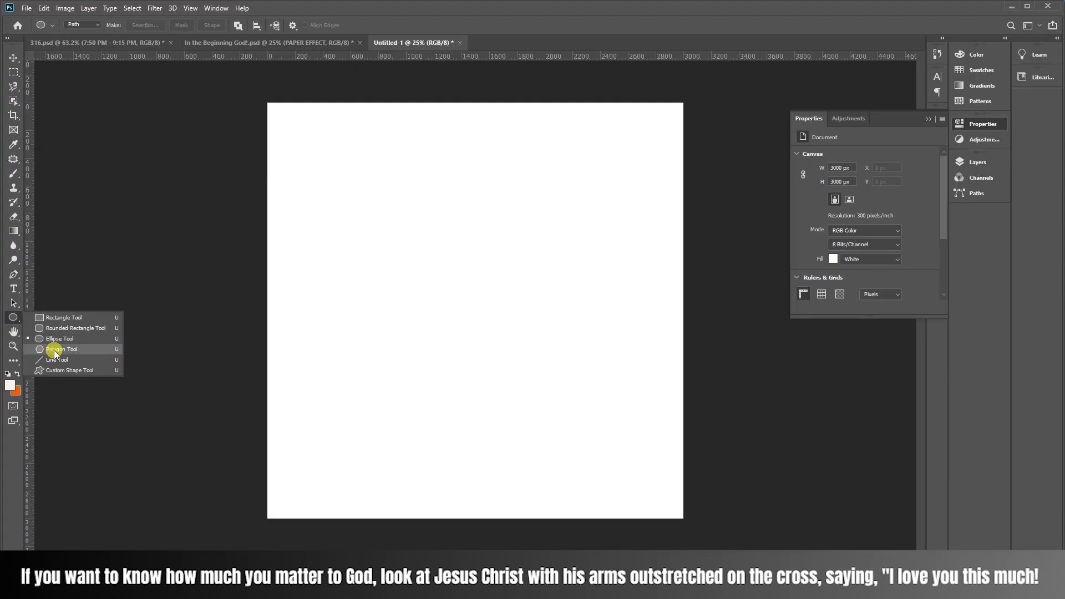
left_click(79, 335)
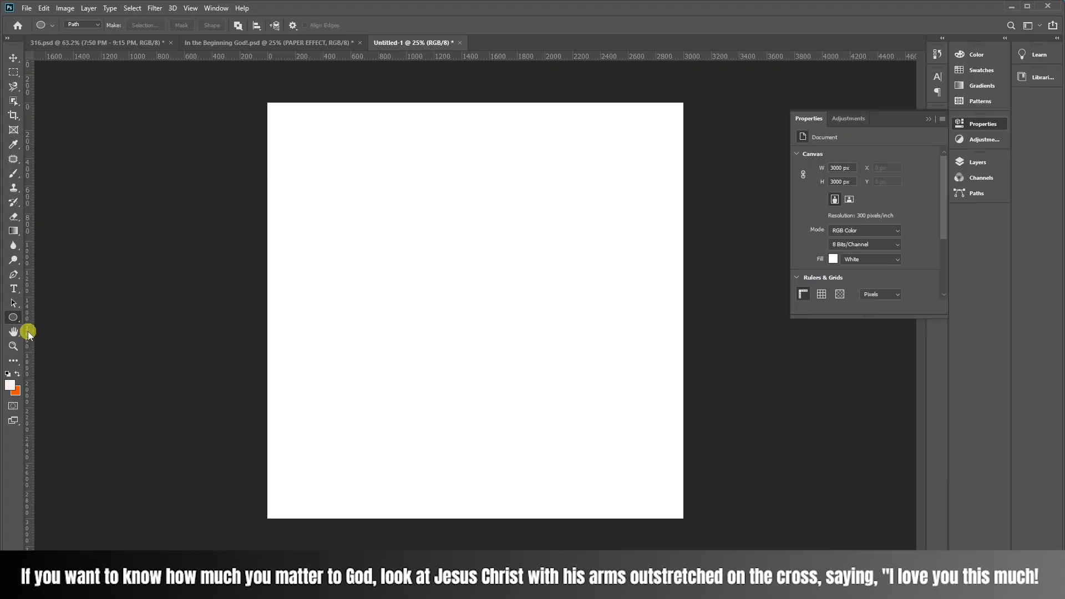
right_click(15, 321)
left_click(52, 349)
Draw a winding S-shaped path from the upper part of the canvas to the lower part with the Pen tool in Path mode
left_click(13, 278)
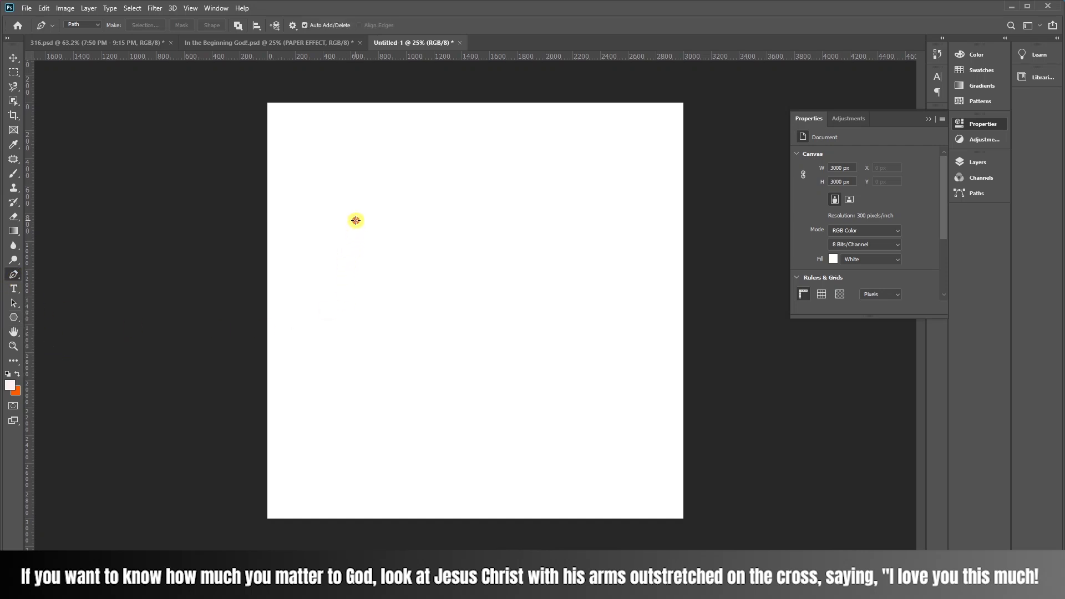
left_click_drag(355, 220, 524, 166)
left_click_drag(572, 197, 578, 274)
left_click_drag(460, 345, 537, 448)
left_click(641, 373)
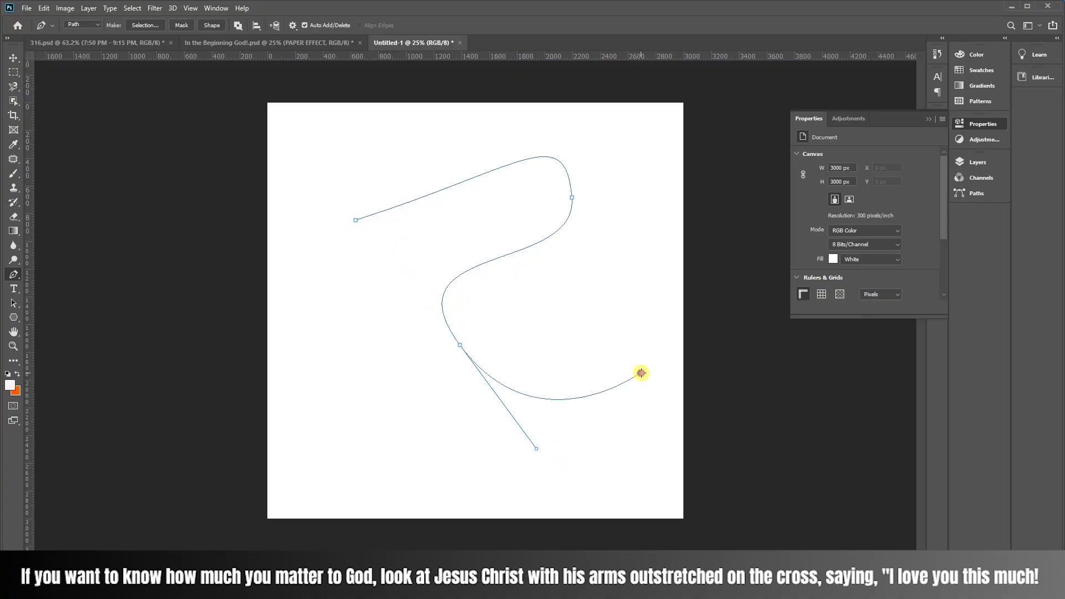
left_click(596, 462)
left_click(300, 412)
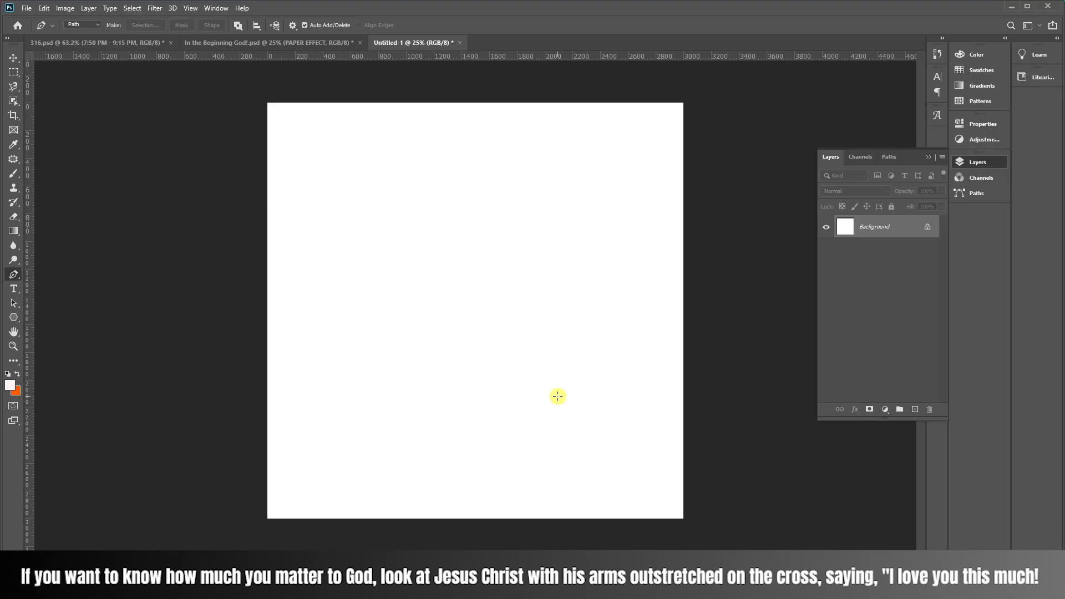
Add the text JESUS as a new type layer near the middle of the canvas
left_click(13, 289)
left_click(484, 280)
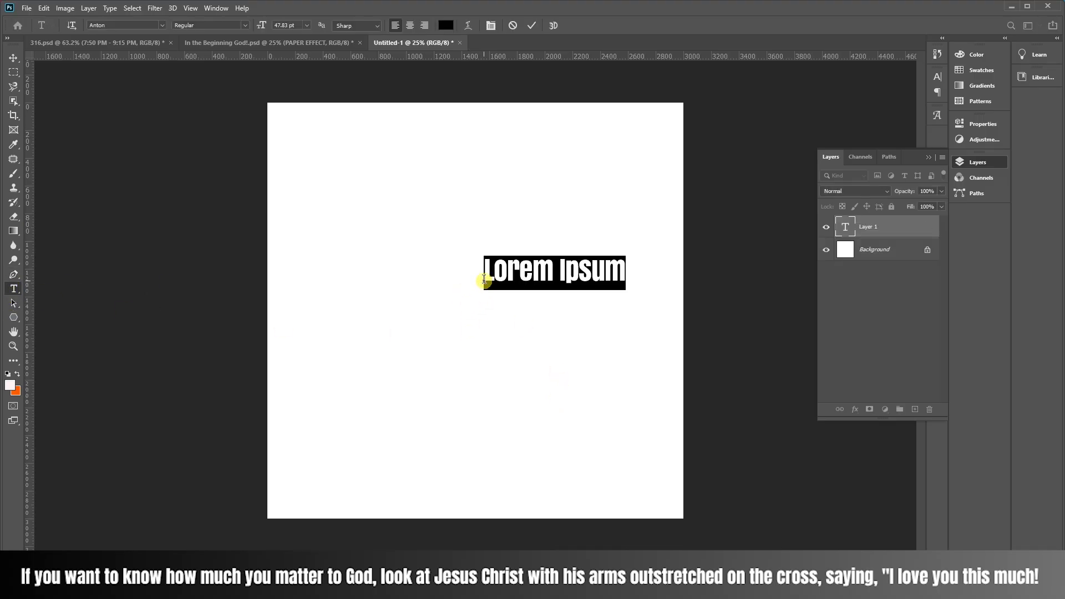
type("JESUS")
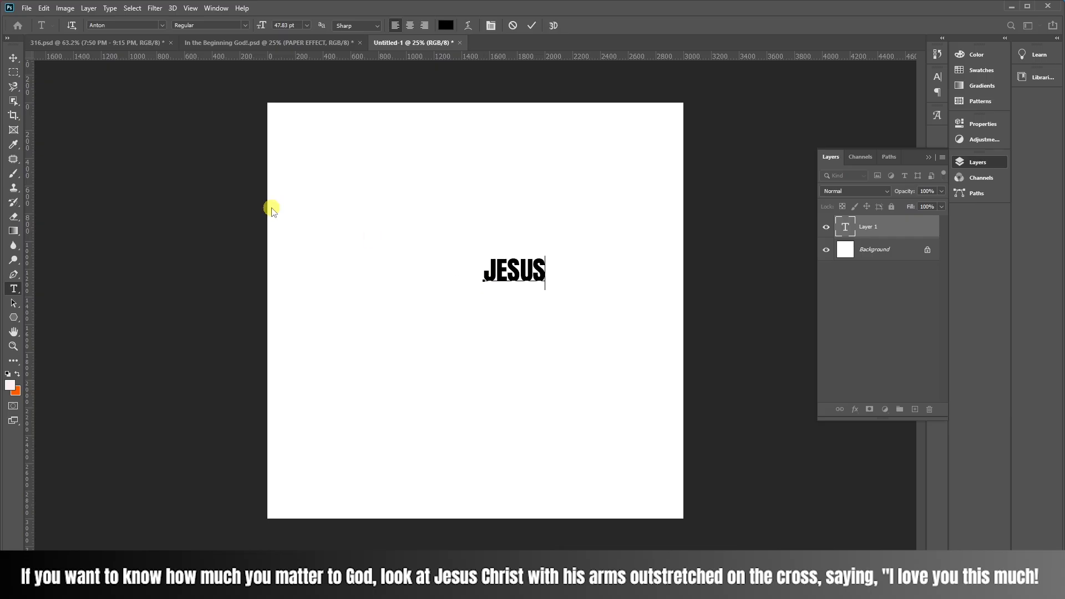
left_click(13, 62)
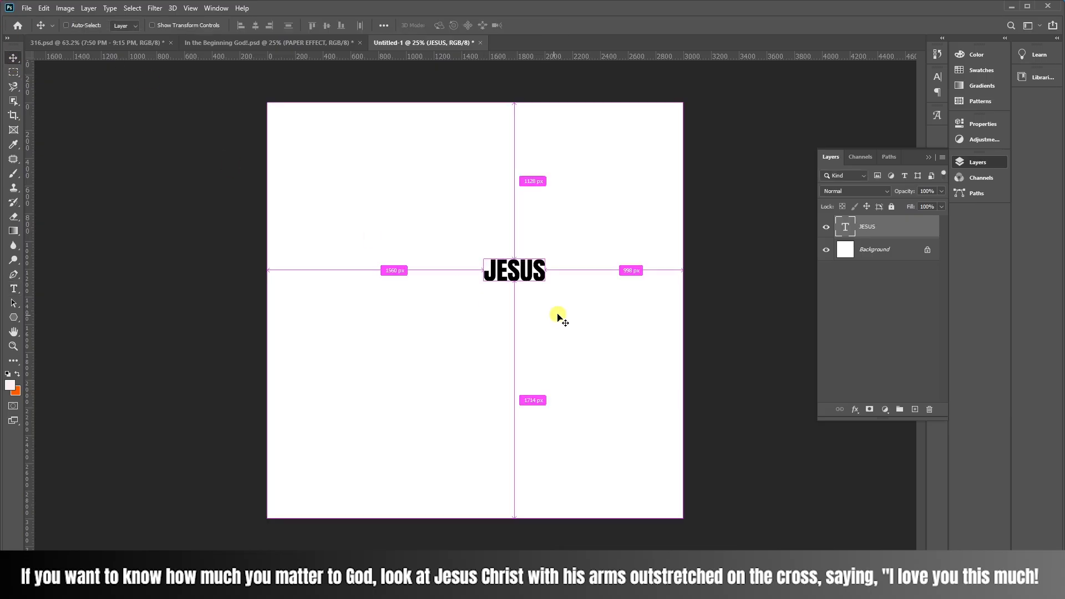
Enlarge the JESUS text with Free Transform and center it horizontally on the canvas
key("ctrl+t")
left_click_drag(542, 258, 497, 275)
left_click(551, 25)
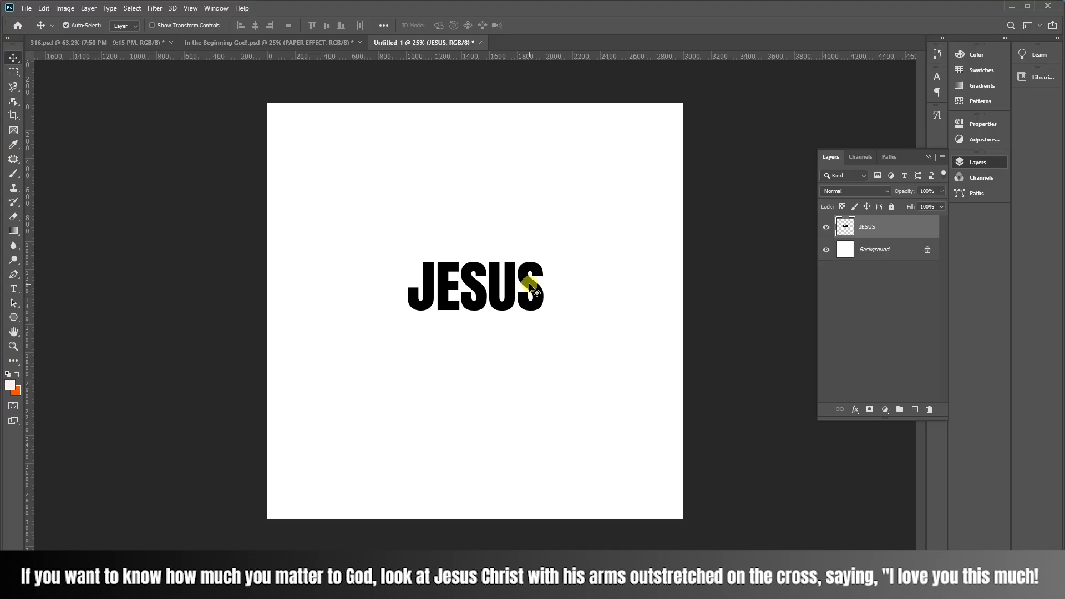
left_click_drag(528, 285, 524, 286)
Apply a Perspective transform to the JESUS layer, widening its base to about 197%, and nudge it slightly downward
key("ctrl+t")
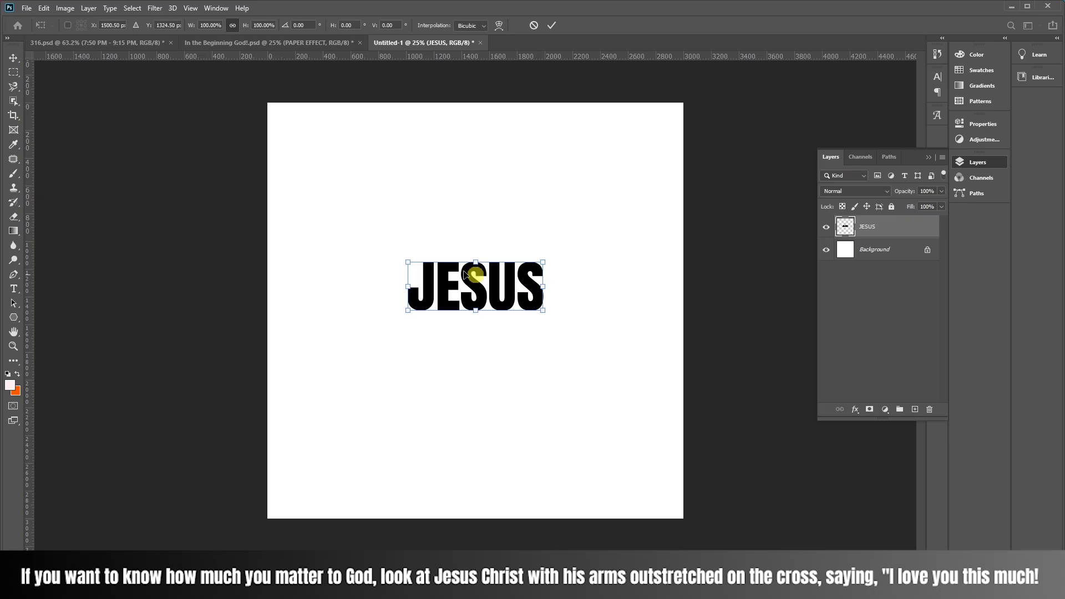
left_click(44, 8)
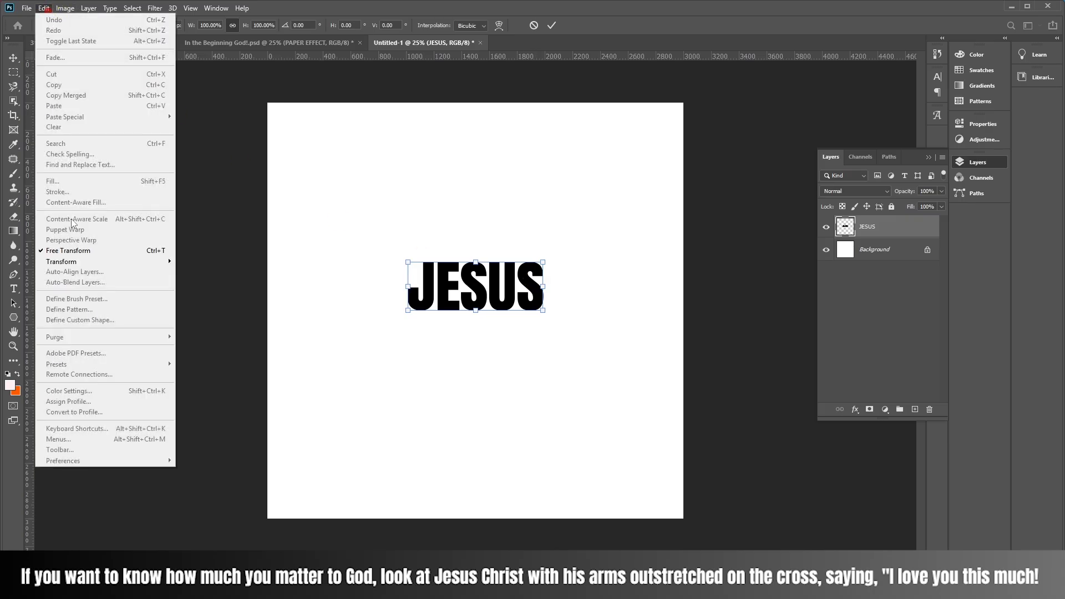
left_click(102, 251)
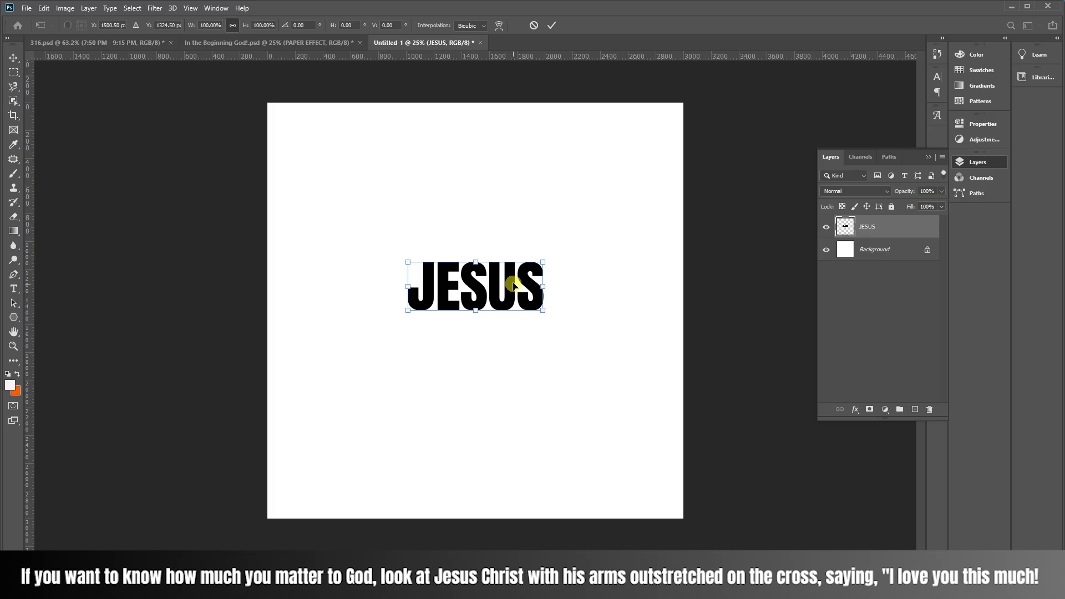
right_click(513, 283)
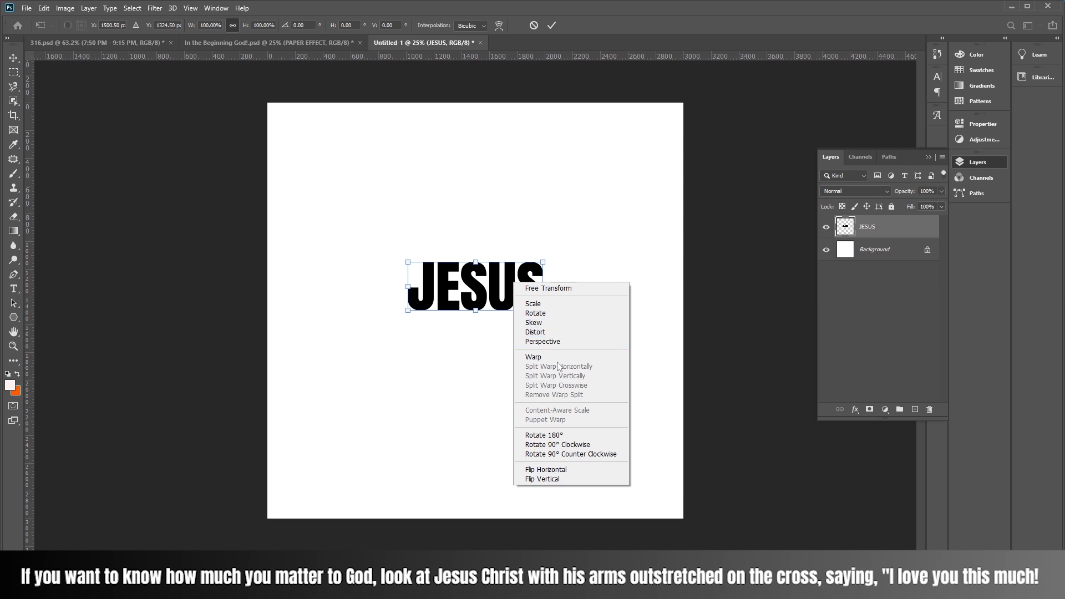
left_click(560, 342)
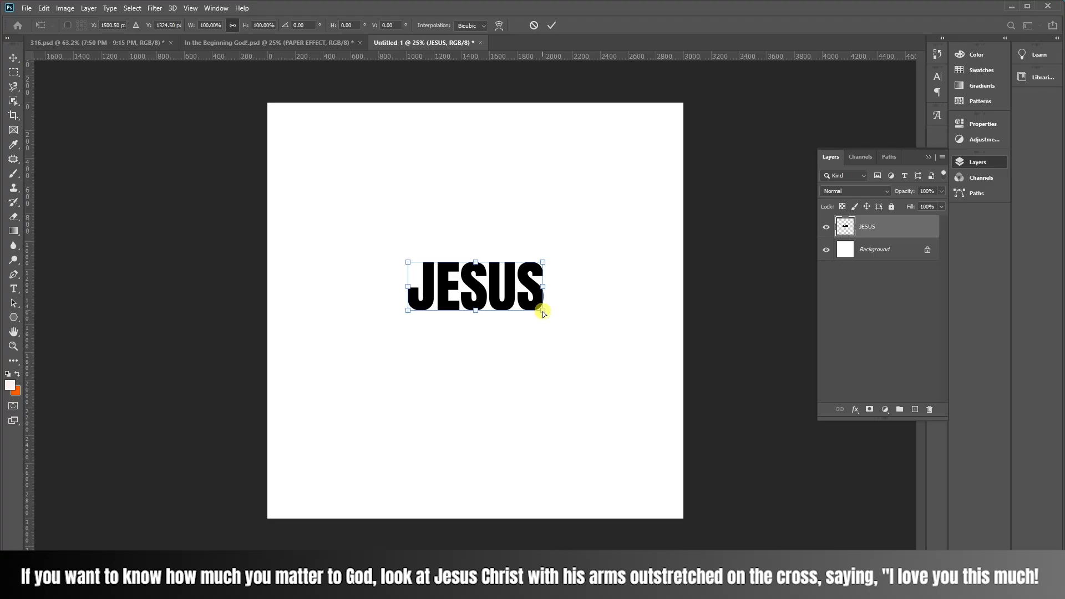
left_click_drag(543, 314, 610, 289)
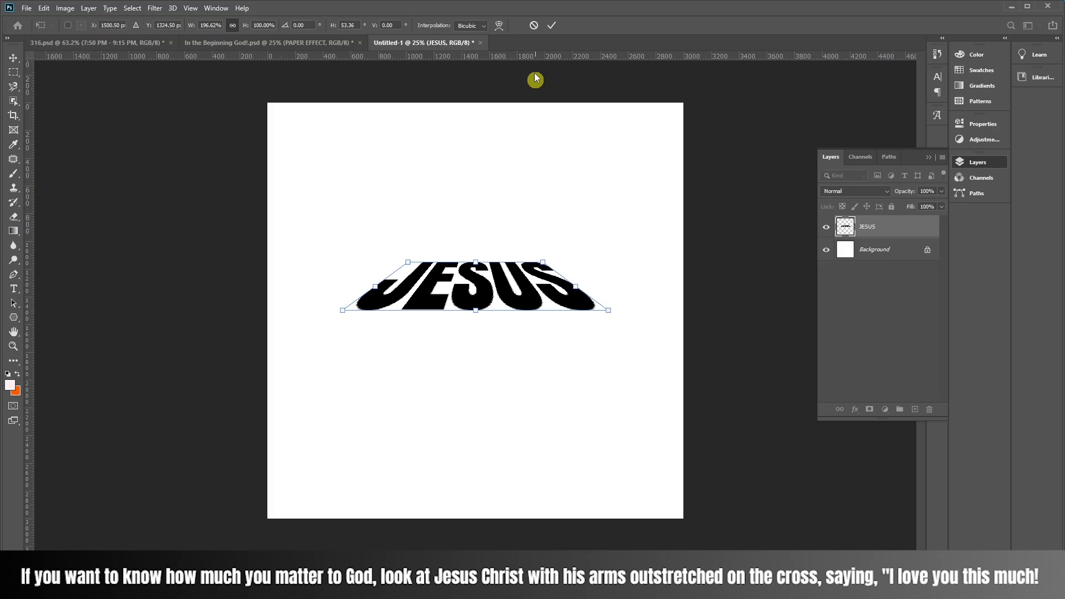
left_click(552, 31)
left_click_drag(524, 296, 525, 302)
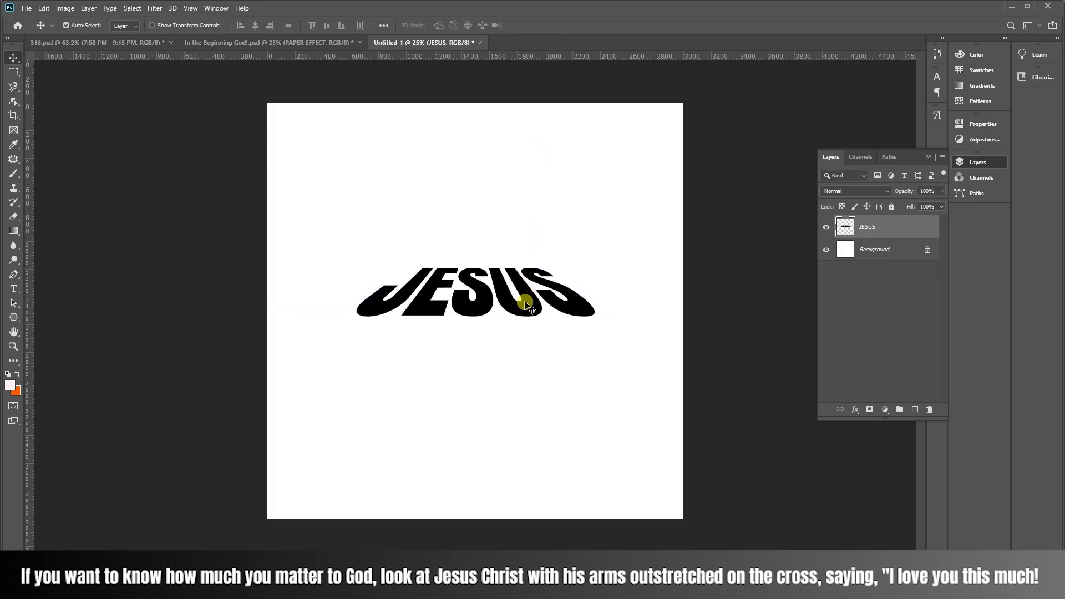
Examine which Free Transform modes are available for the editable JESUS type layer, leaving the text unaltered
key("t")
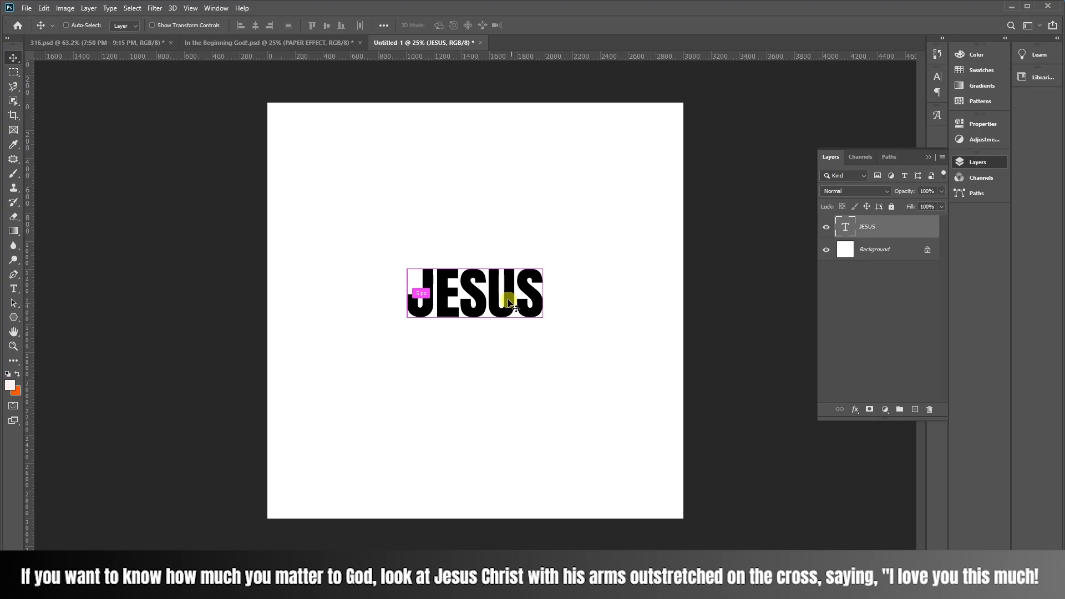
key("ctrl+t")
left_click(43, 8)
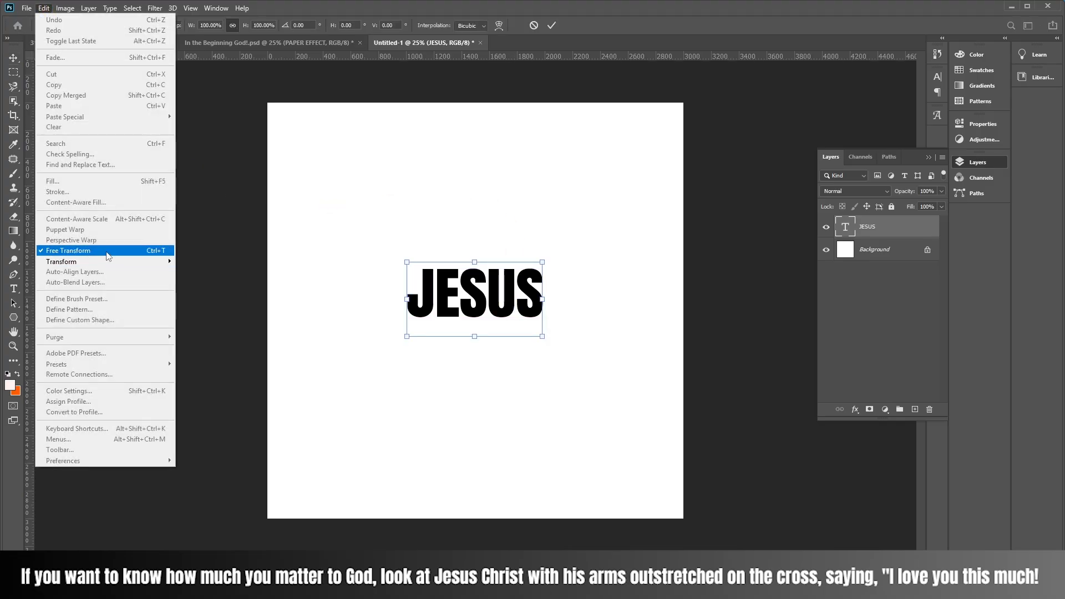
left_click(479, 298)
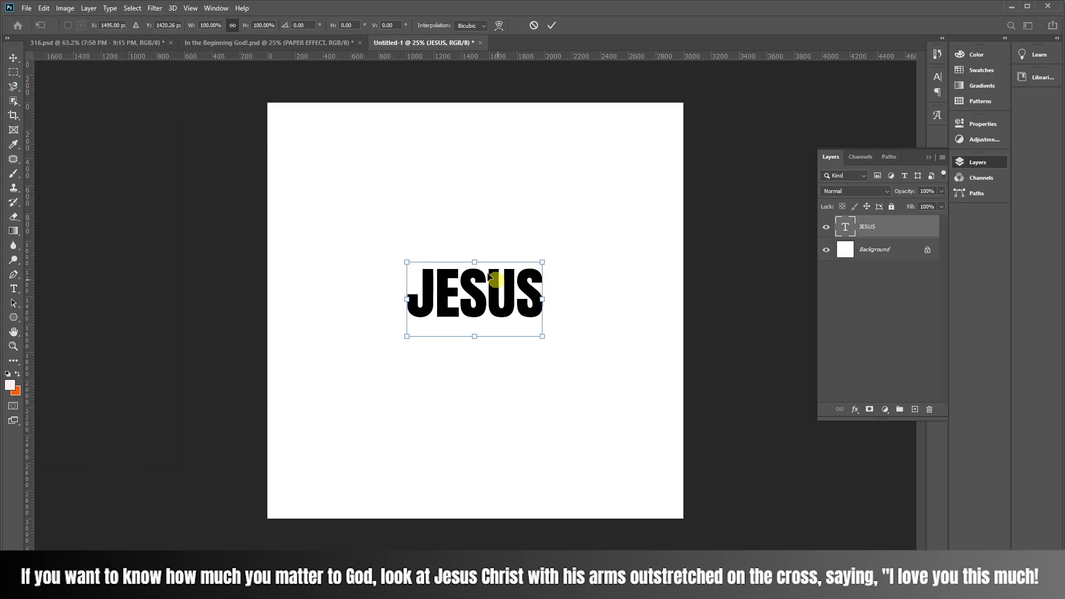
right_click(480, 301)
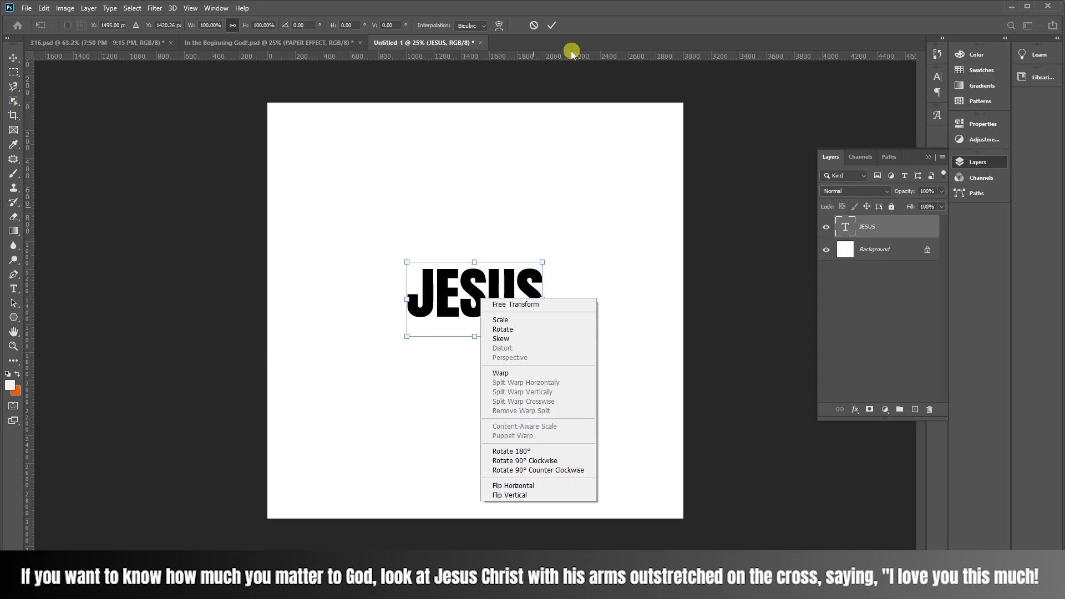
left_click(551, 25)
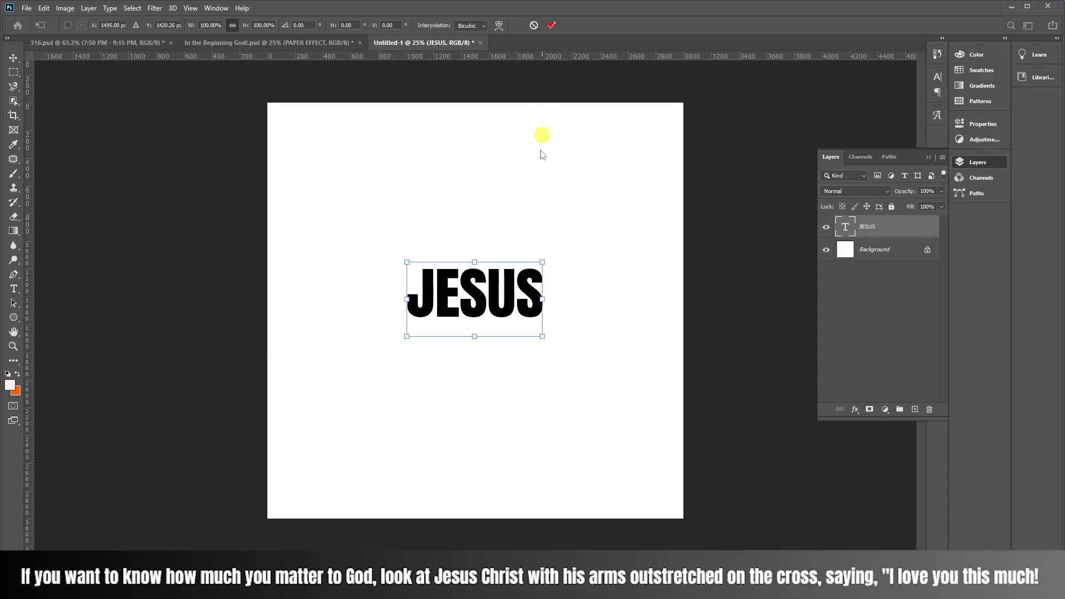
Convert the JESUS type layer to a shape layer
left_click(886, 232)
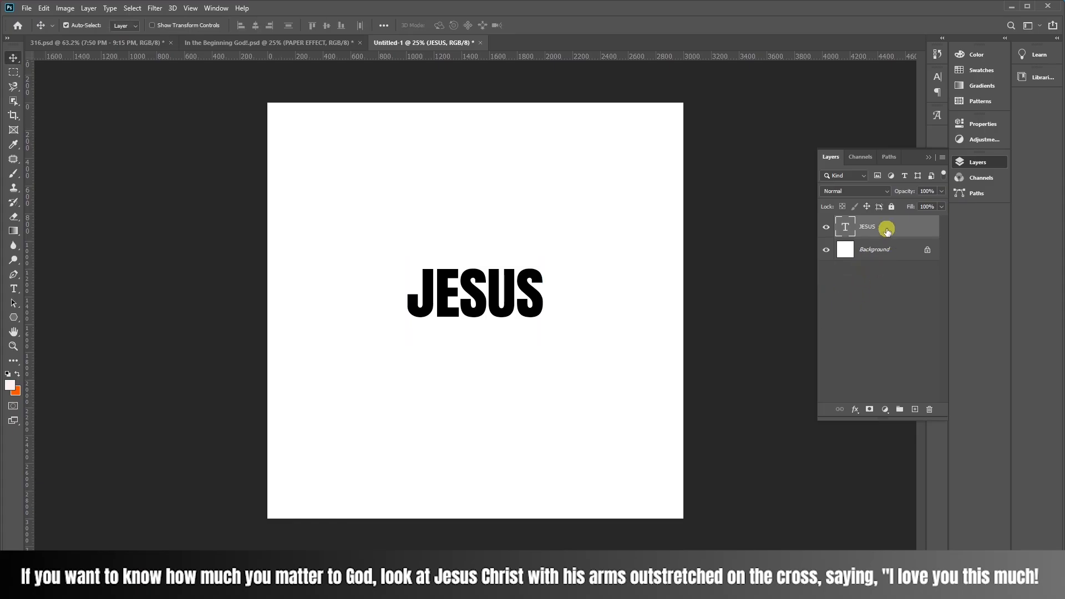
right_click(887, 232)
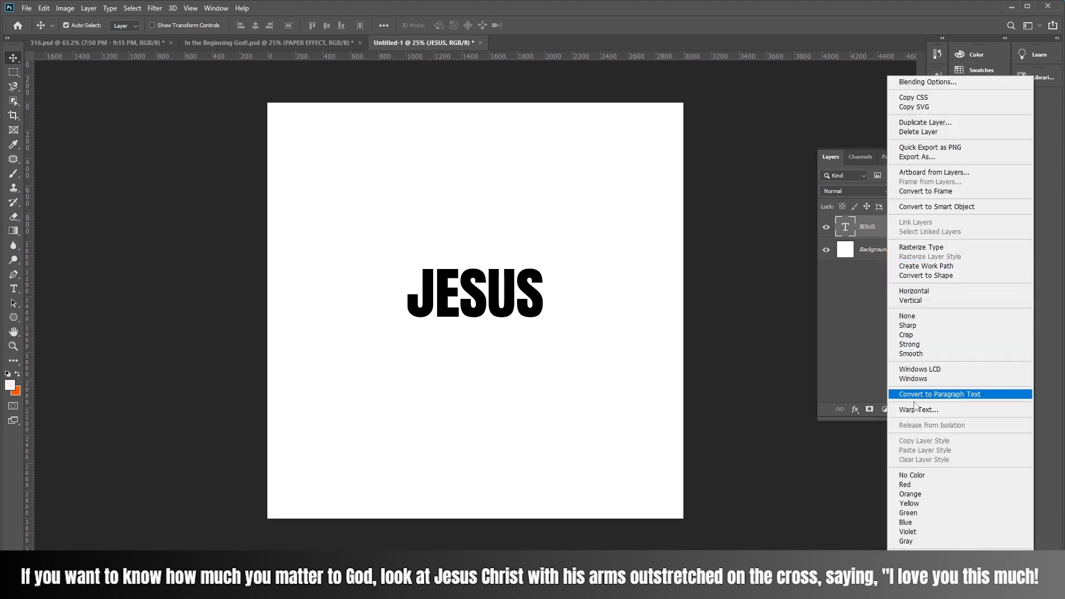
left_click(939, 276)
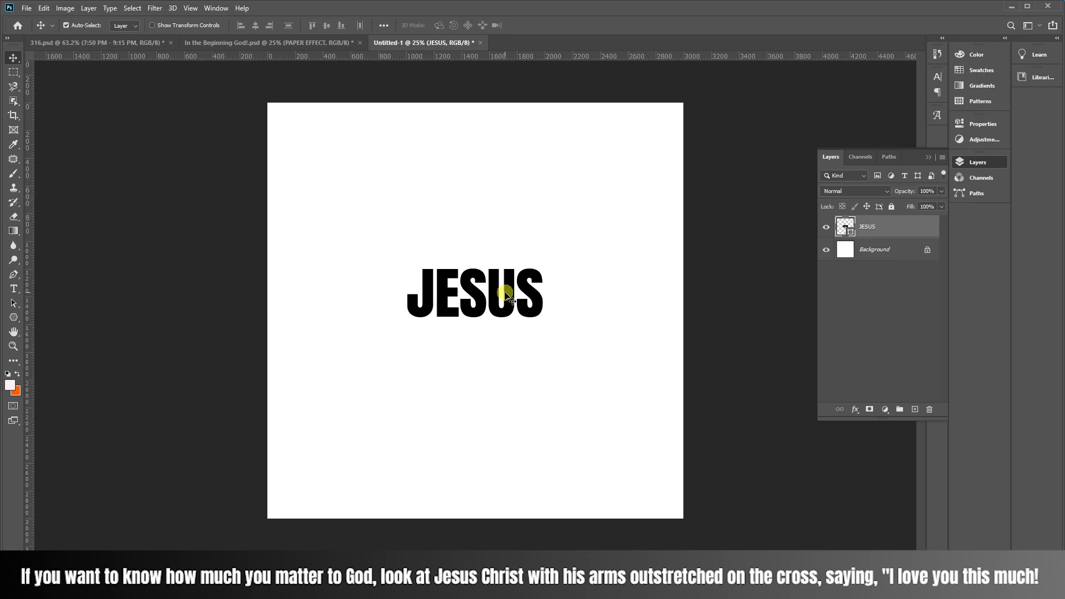
Try a Distort transform on the JESUS shape, pulling its upper-right corner, base and left side outward, and undo it
key("ctrl")
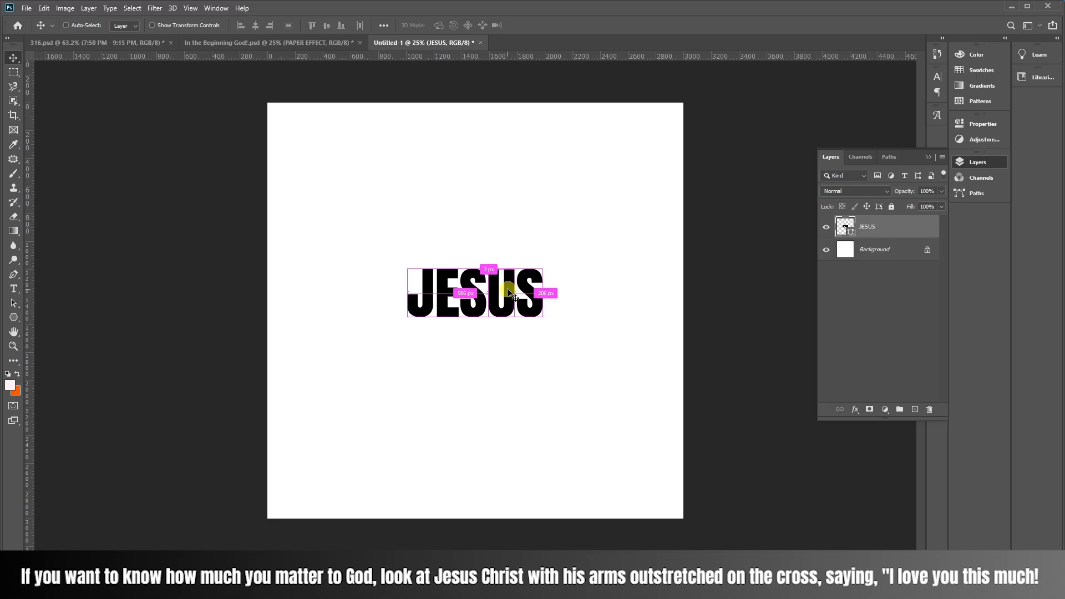
key("ctrl+t")
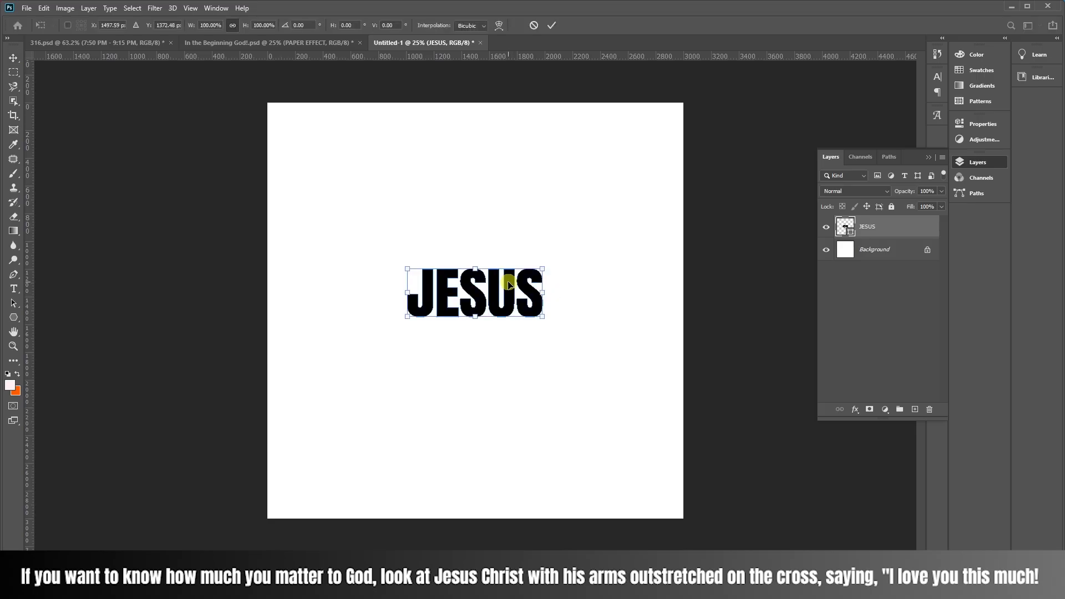
right_click(509, 285)
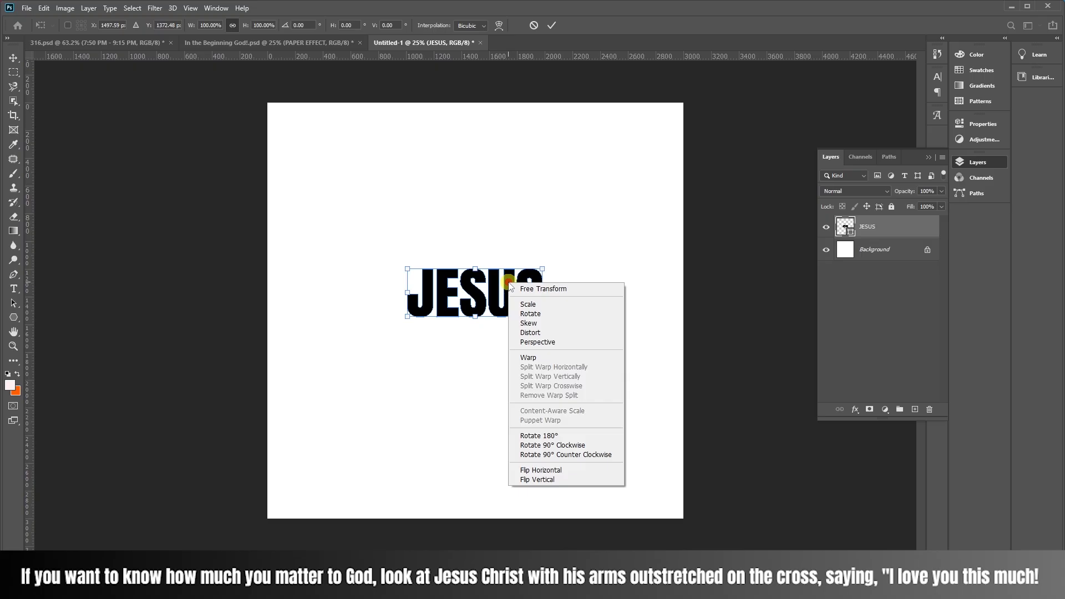
left_click(546, 333)
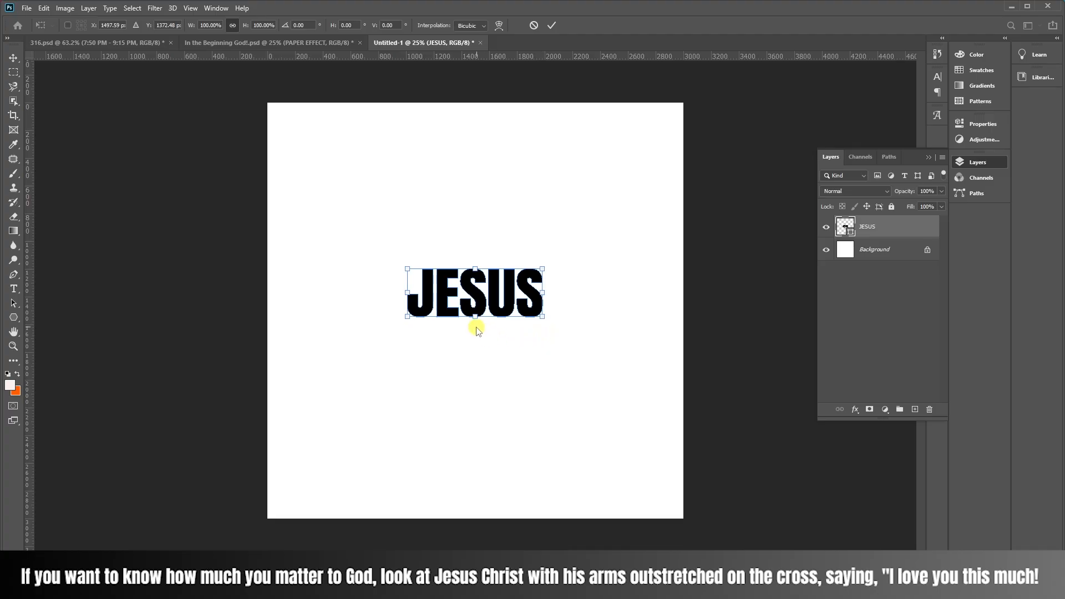
left_click_drag(475, 319, 487, 379)
left_click_drag(541, 267, 674, 148)
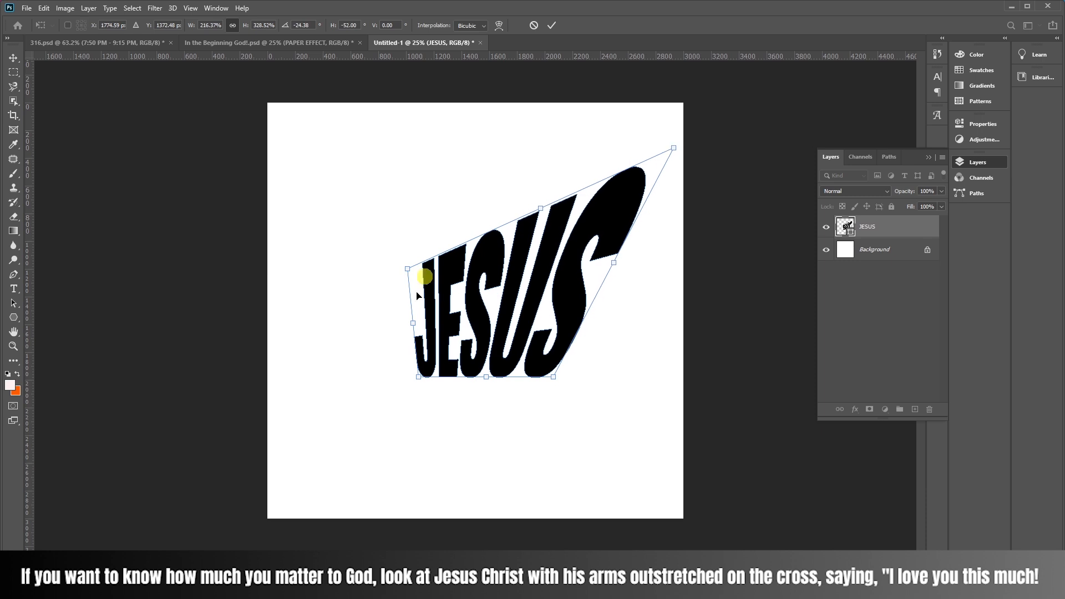
left_click_drag(488, 380, 547, 434)
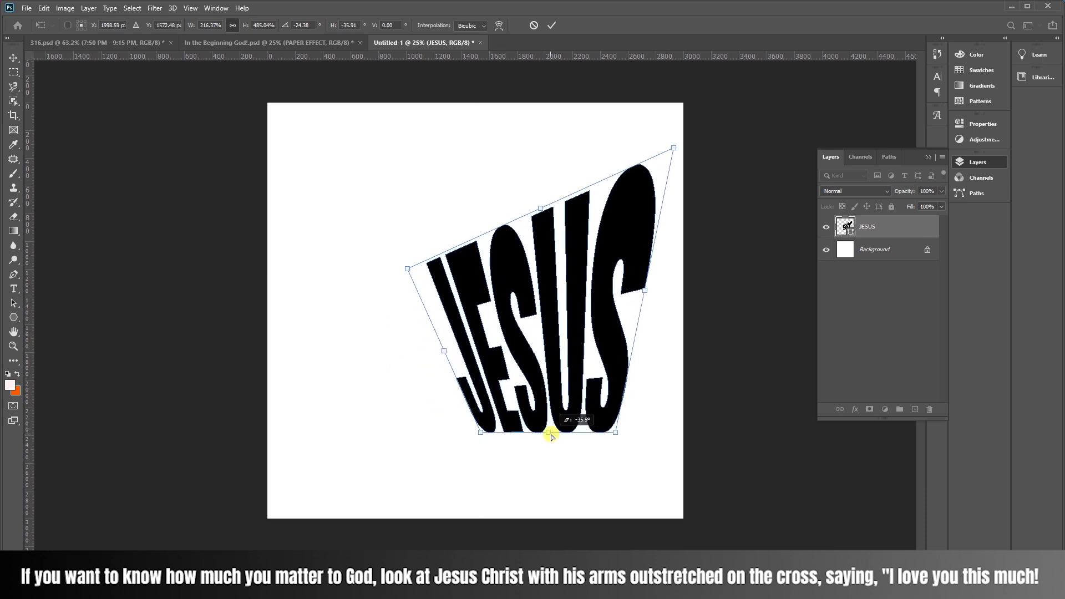
left_click_drag(444, 355, 360, 369)
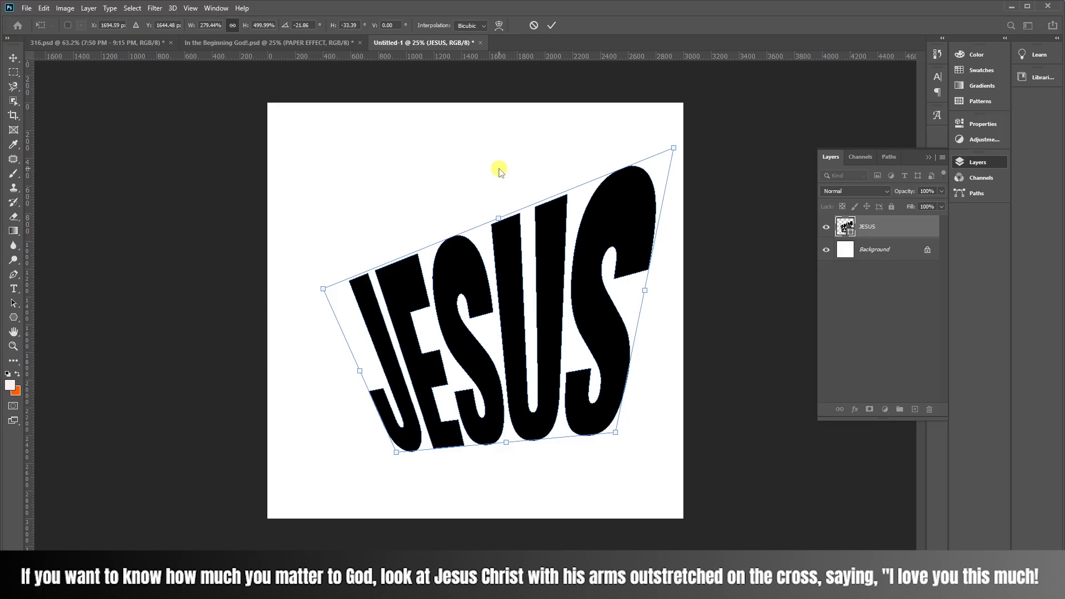
left_click(551, 25)
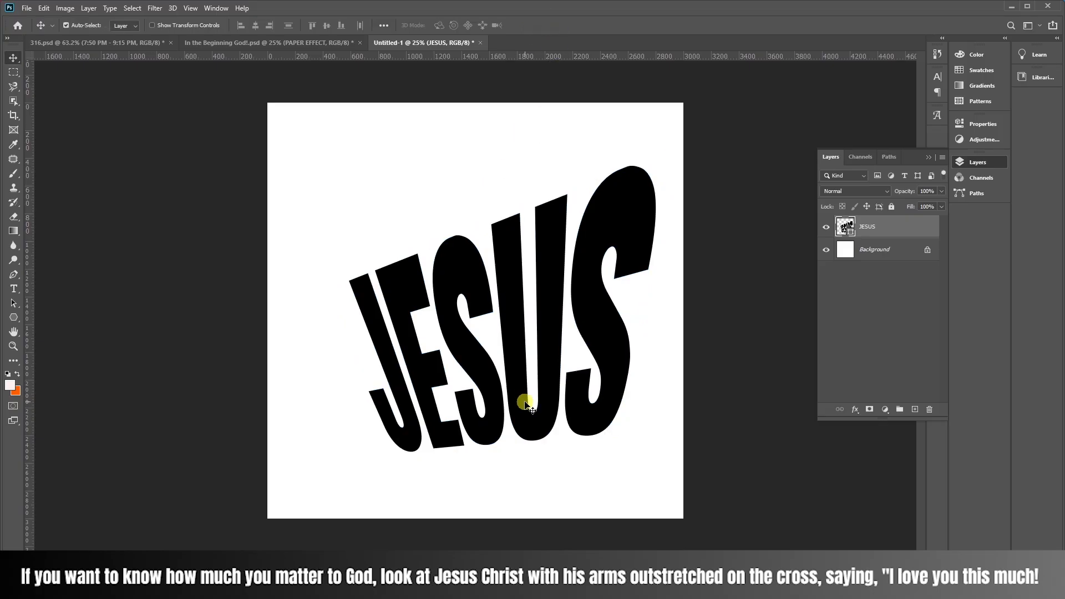
key("ctrl")
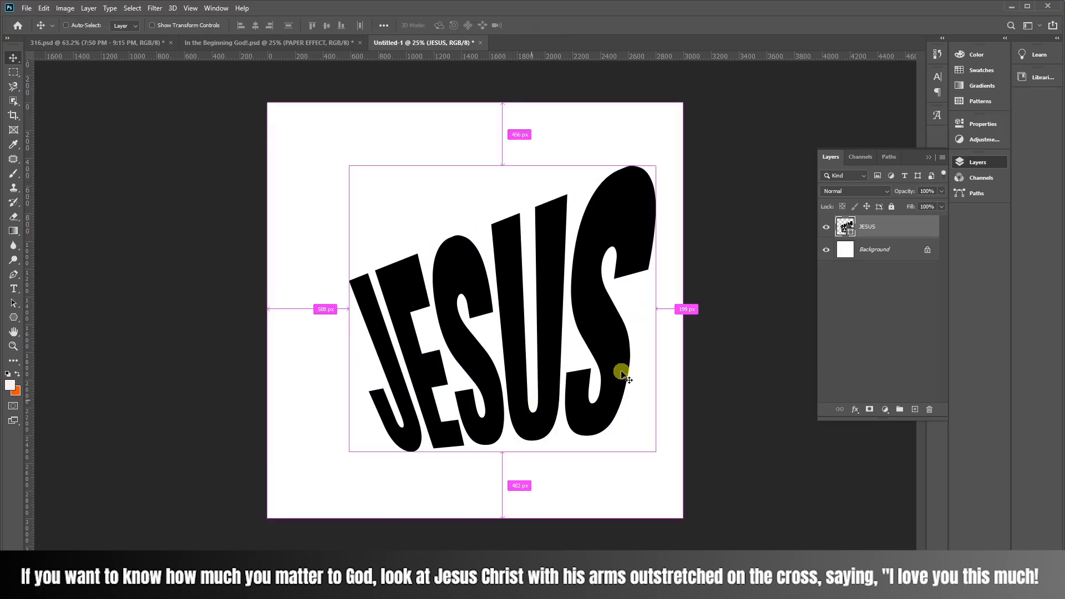
key("ctrl+z")
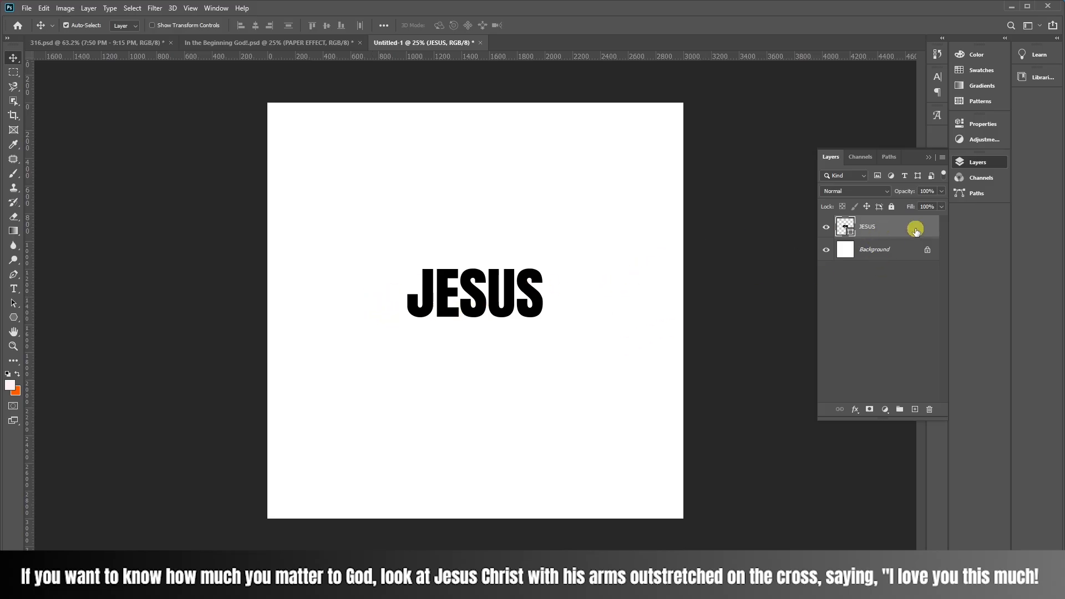
Use the Direct Selection tool to pull the upper-left anchor point of the J outward into a diagonal spike
left_click(14, 304)
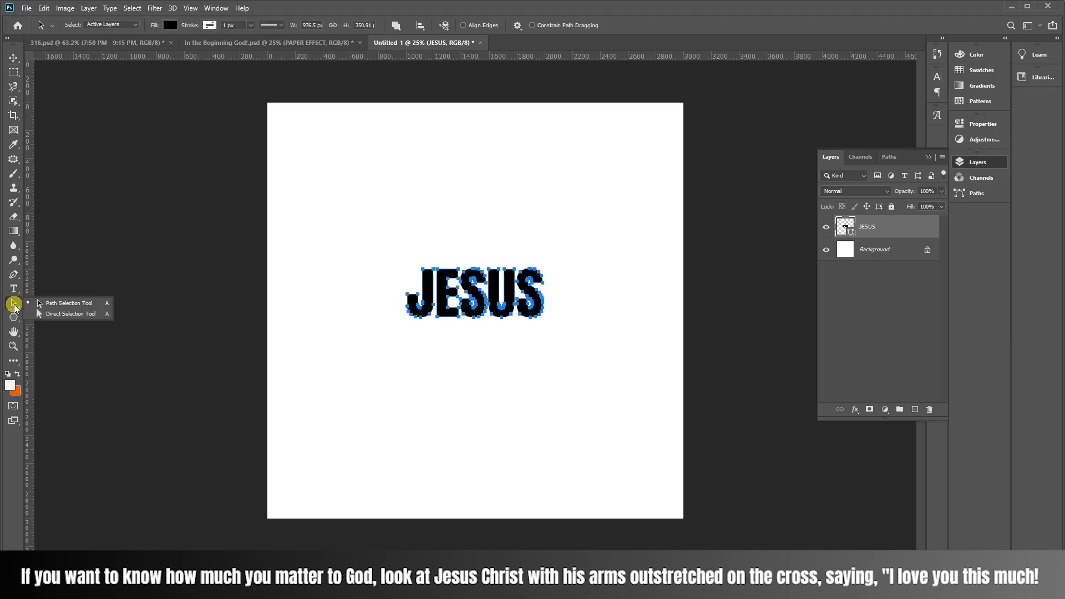
left_click(82, 315)
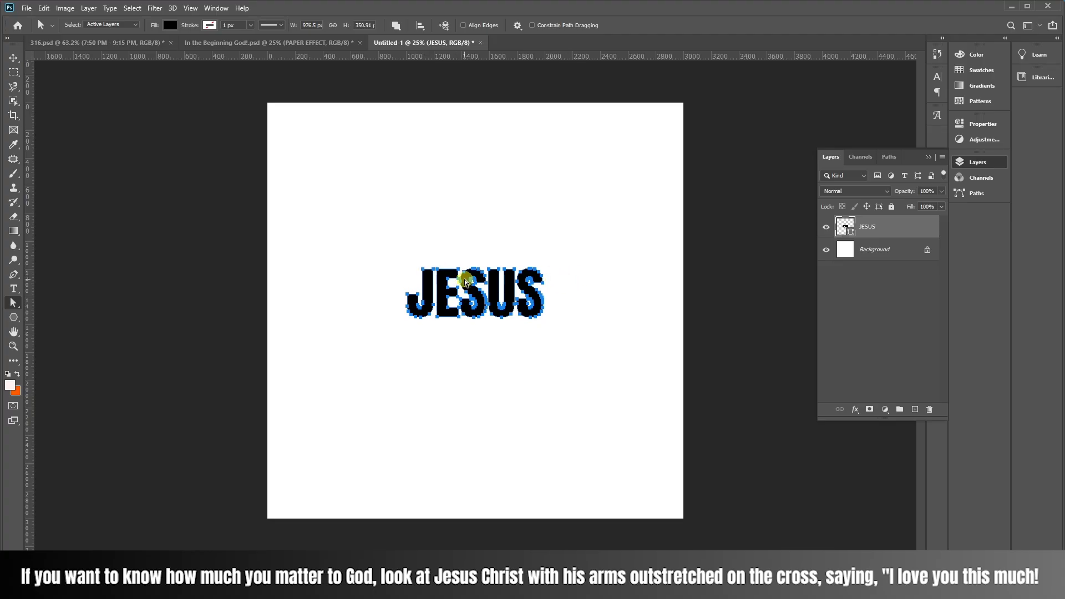
left_click(424, 273)
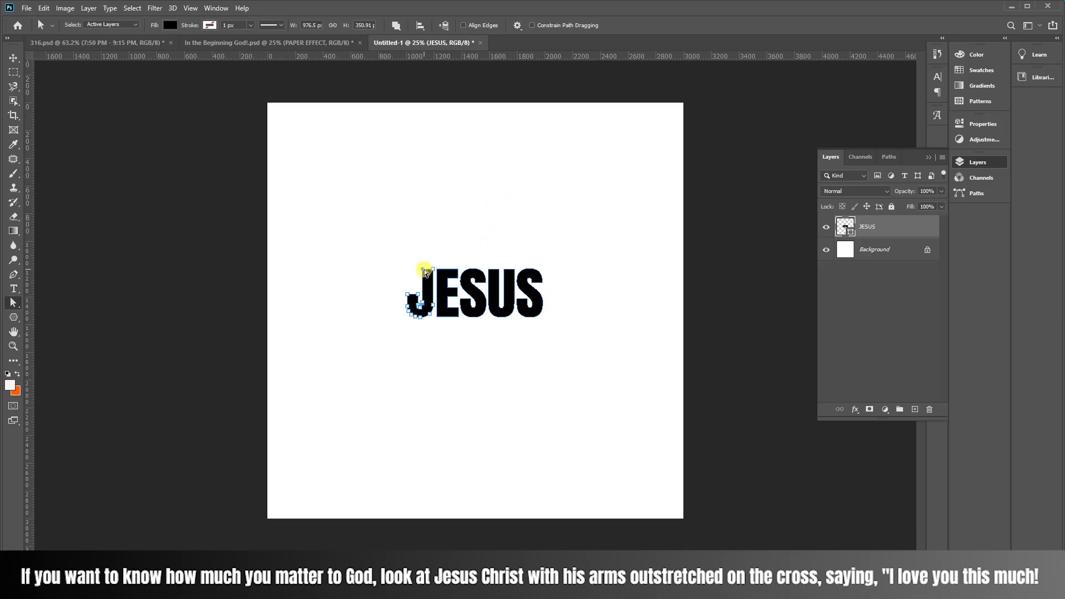
left_click_drag(424, 273, 402, 238)
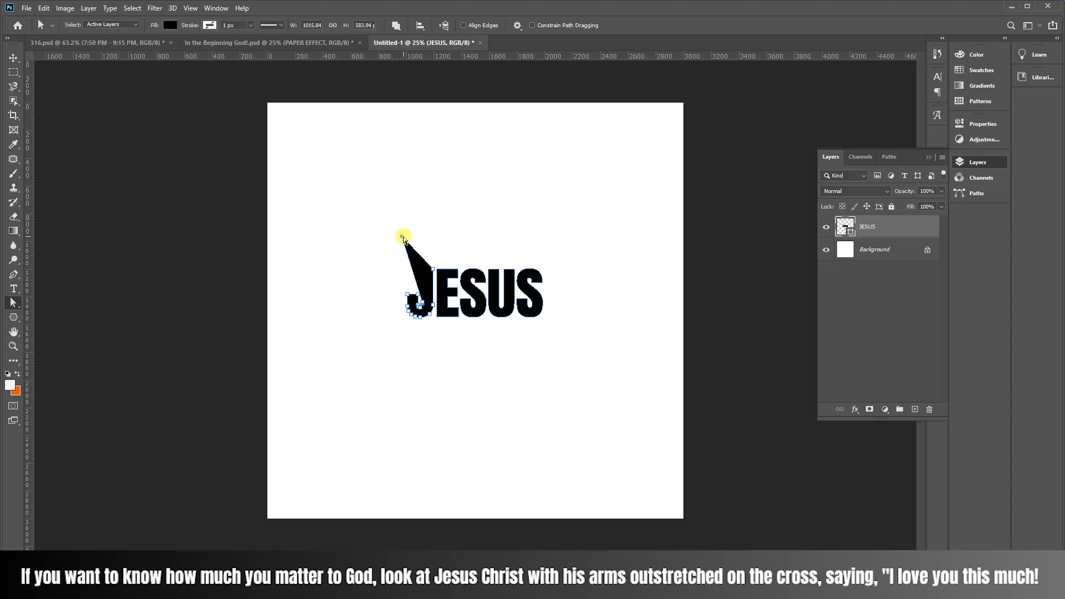
Pull a top anchor point of the middle S up and to the right into a thin spike, and deselect the path
left_click(613, 279)
left_click(540, 311)
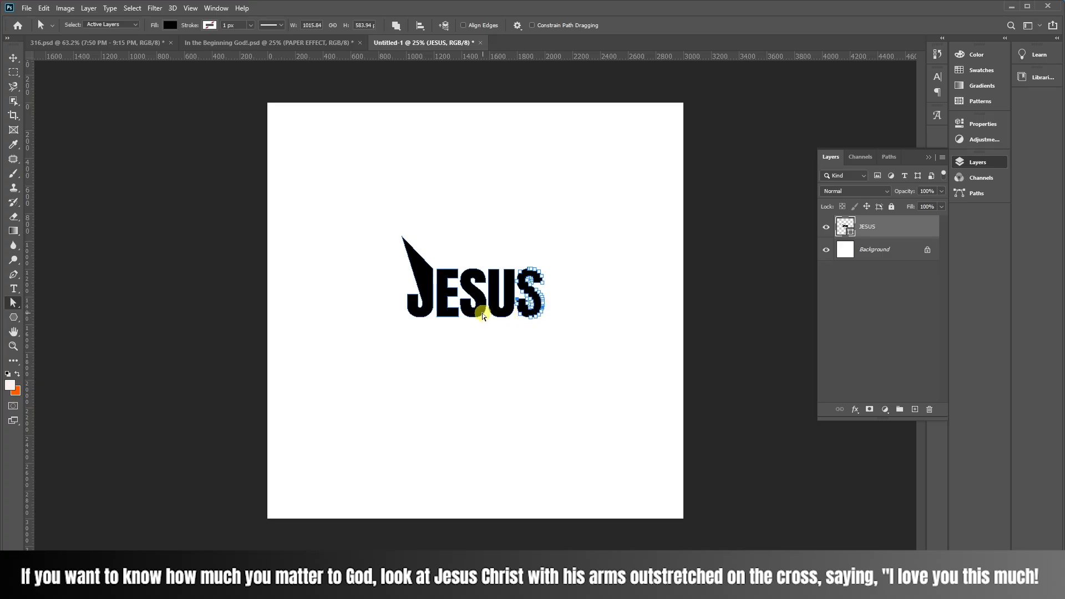
left_click(477, 274)
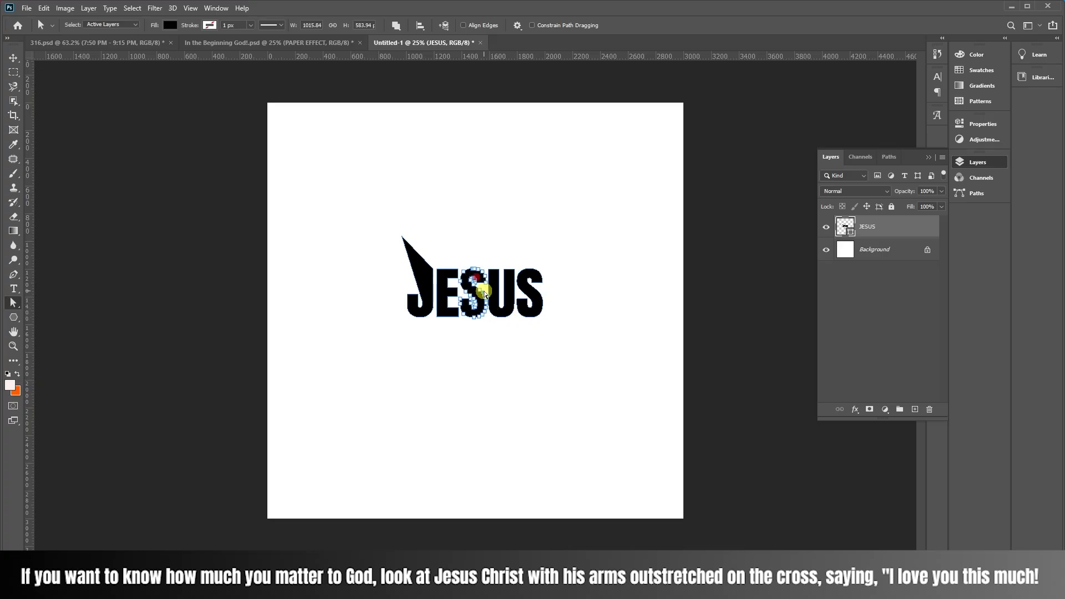
left_click_drag(478, 272, 517, 245)
left_click(649, 294)
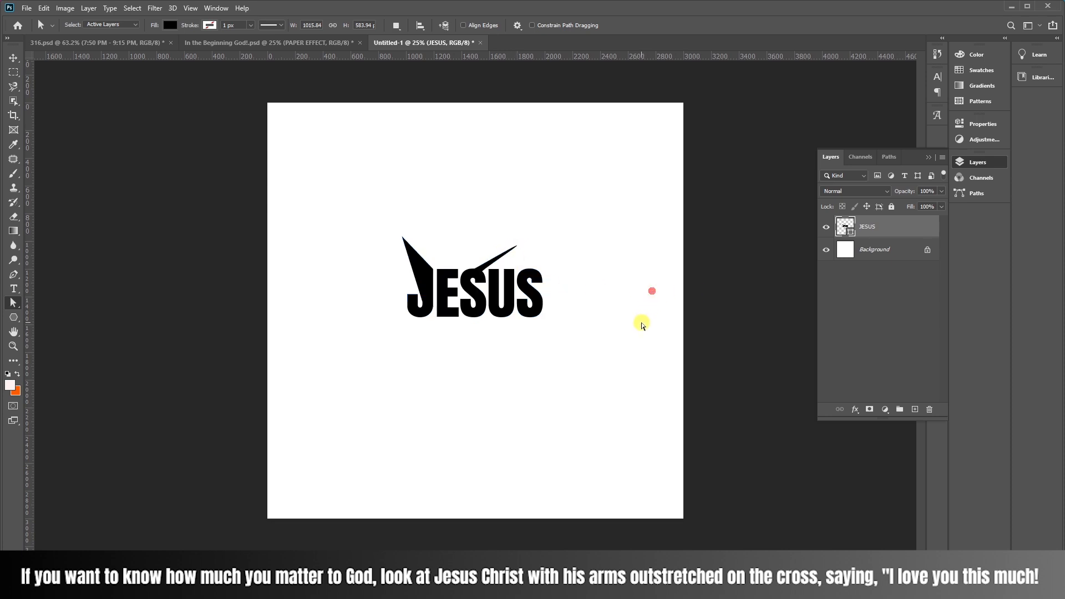
Select only the lower anchor points of all the letters, stretch them downward about 336 px, and deselect the path
left_click(499, 305)
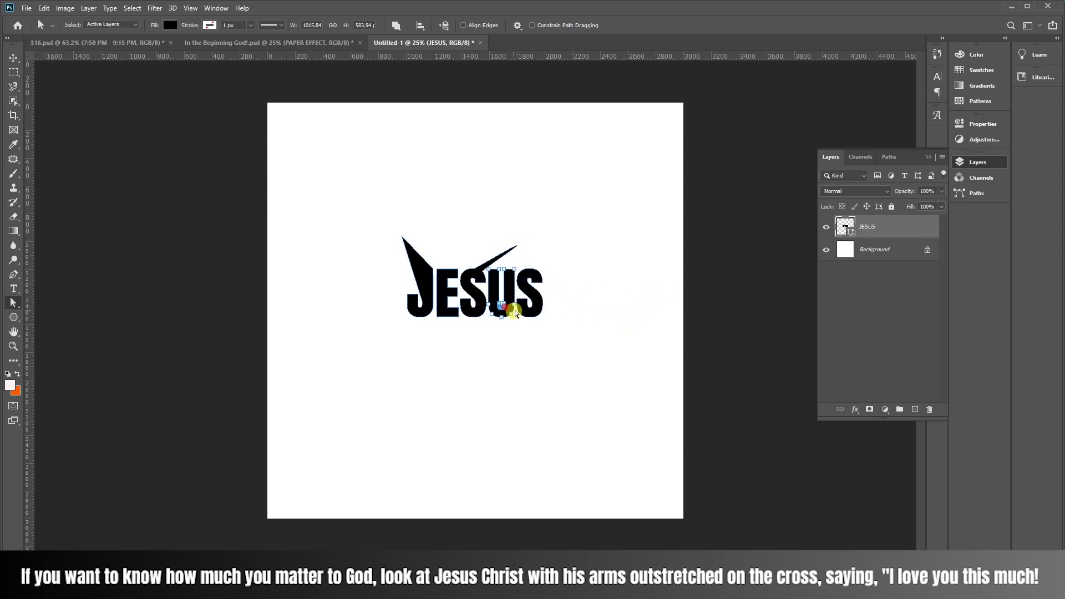
left_click(532, 292)
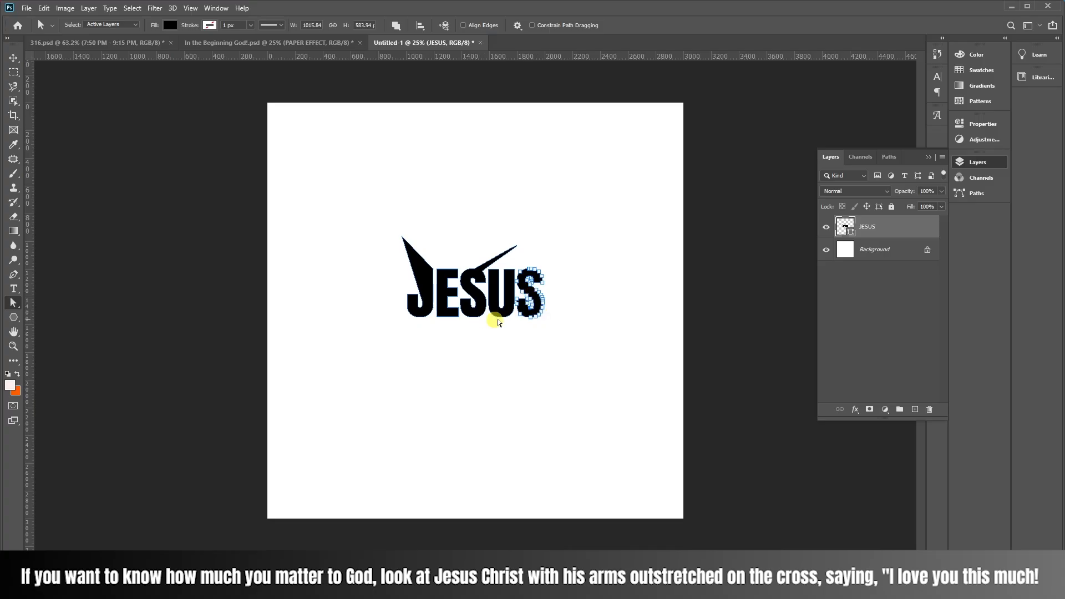
left_click_drag(375, 219, 577, 345)
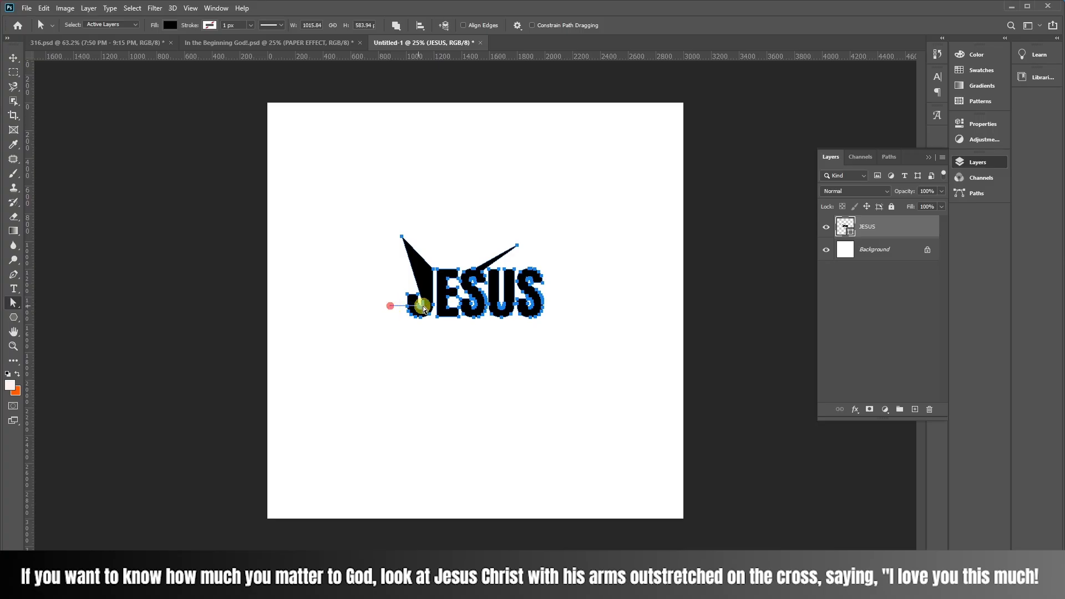
left_click_drag(389, 305, 577, 335)
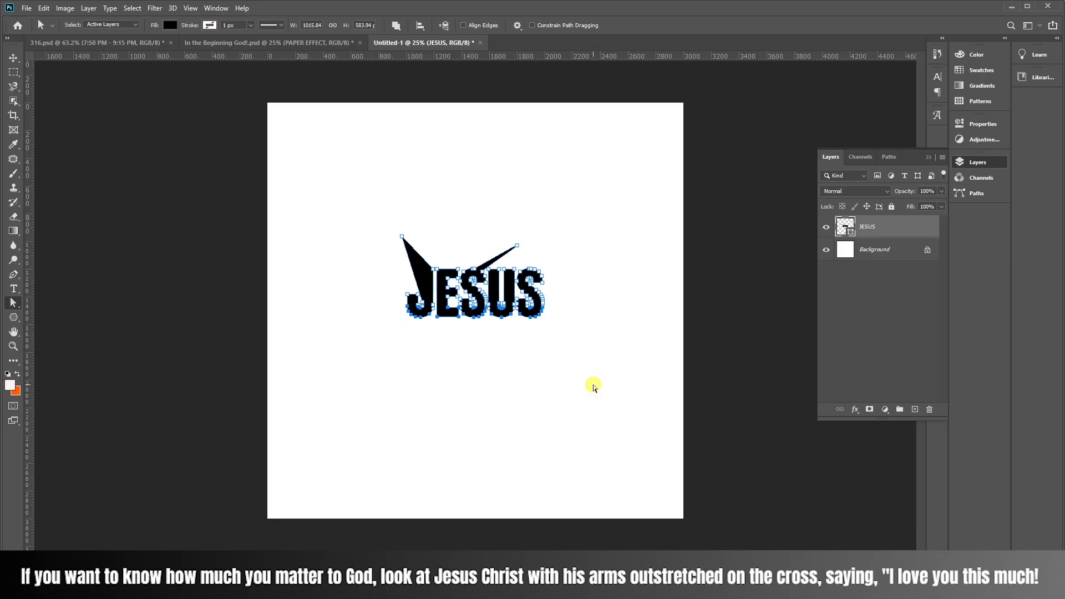
key("shift+Down")
key("shift+Down")
key("shift+Down")
key("shift+Down")
key("shift+Down")
key("shift+Down")
key("shift+Down")
key("shift+Down")
key("shift+Down")
key("shift+Down")
key("shift+Down")
key("shift+Down")
key("shift+Down")
key("shift+Down")
key("shift+Down")
key("shift+Down")
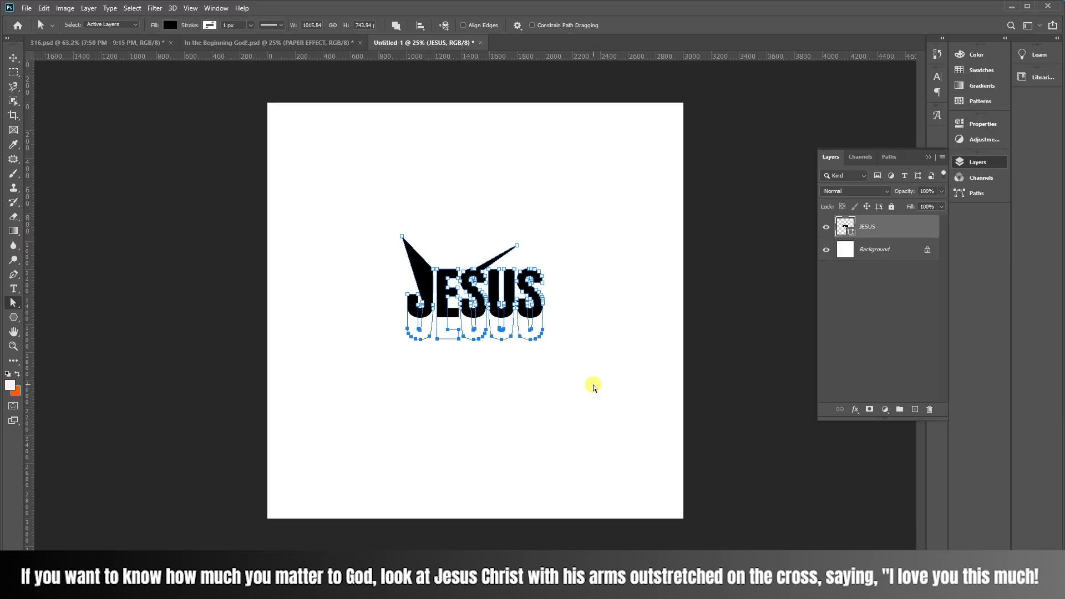
key("shift+Down")
key("shift+Down")
key("shift+Down")
key("shift+Down")
key("shift+Down")
key("shift+Down")
key("shift+Down")
key("shift+Down")
key("shift+Down")
key("shift+Down")
key("shift+Down")
key("shift+Down")
key("shift+Down")
key("shift+Down")
key("shift+Down")
key("shift+Down")
key("shift+Down")
key("shift+Down")
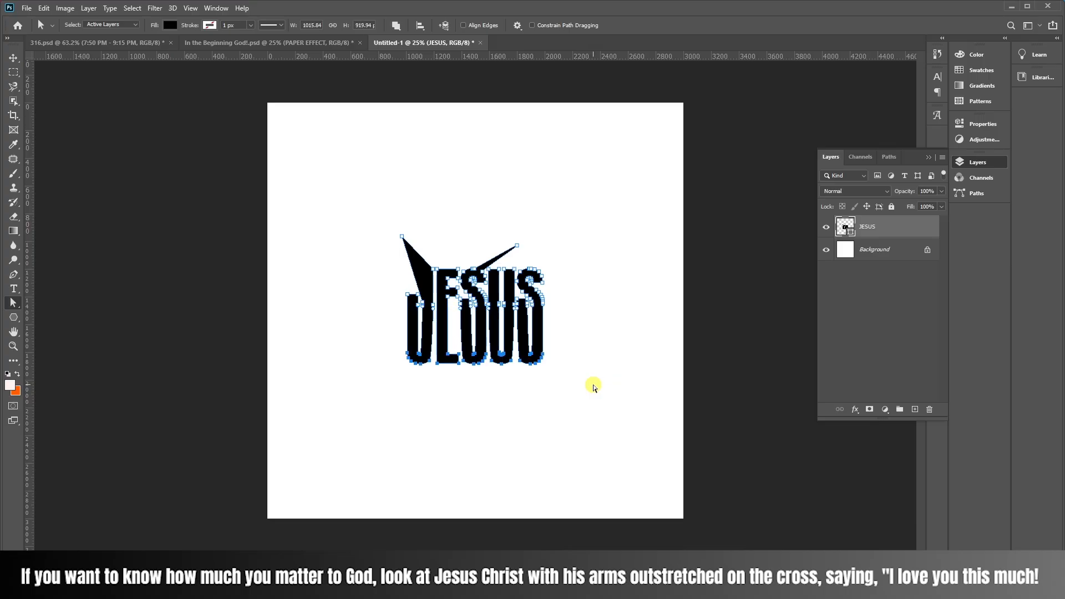
left_click(365, 160)
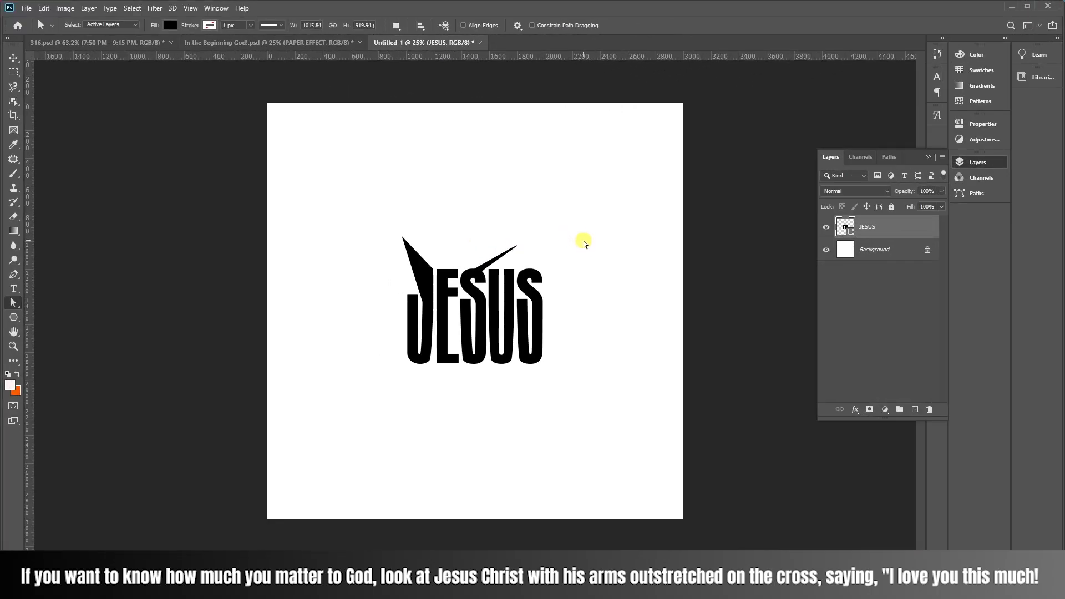
Undo the anchor point edits and the shape conversion, back to the editable JESUS type layer
key("ctrl+z")
key("ctrl+z")
key("ctrl+z")
key("ctrl+z")
key("ctrl+z")
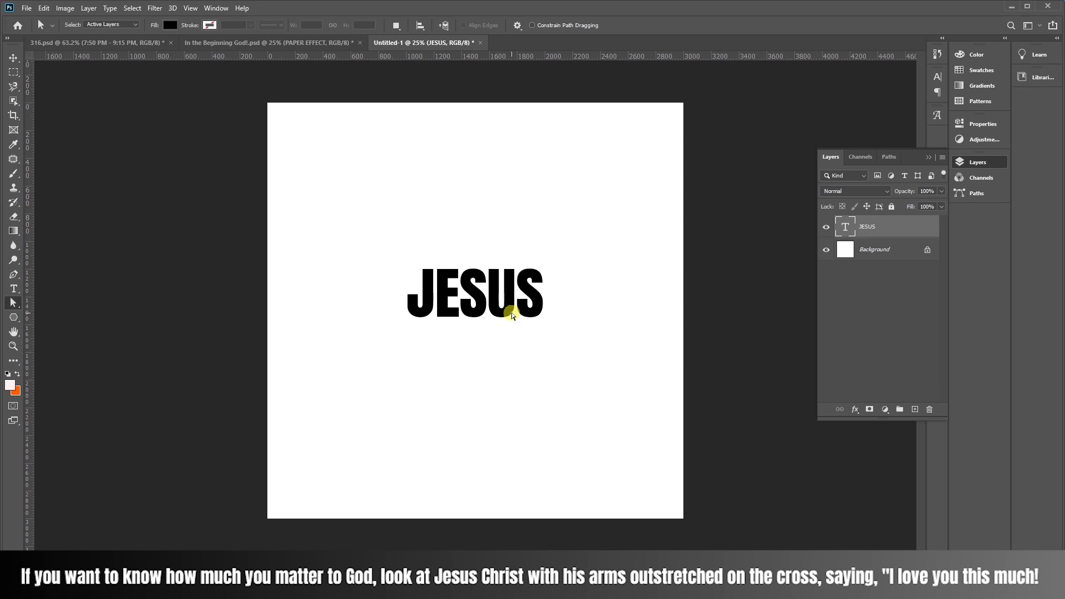
Convert the JESUS type layer to a shape again and move it slightly upward on the canvas
right_click(901, 233)
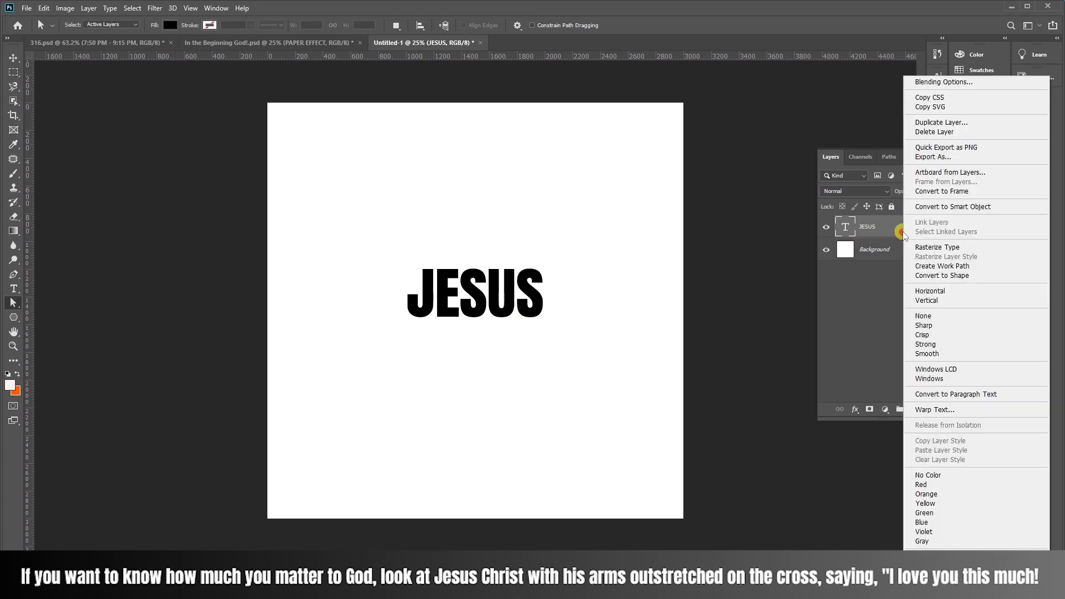
left_click(945, 275)
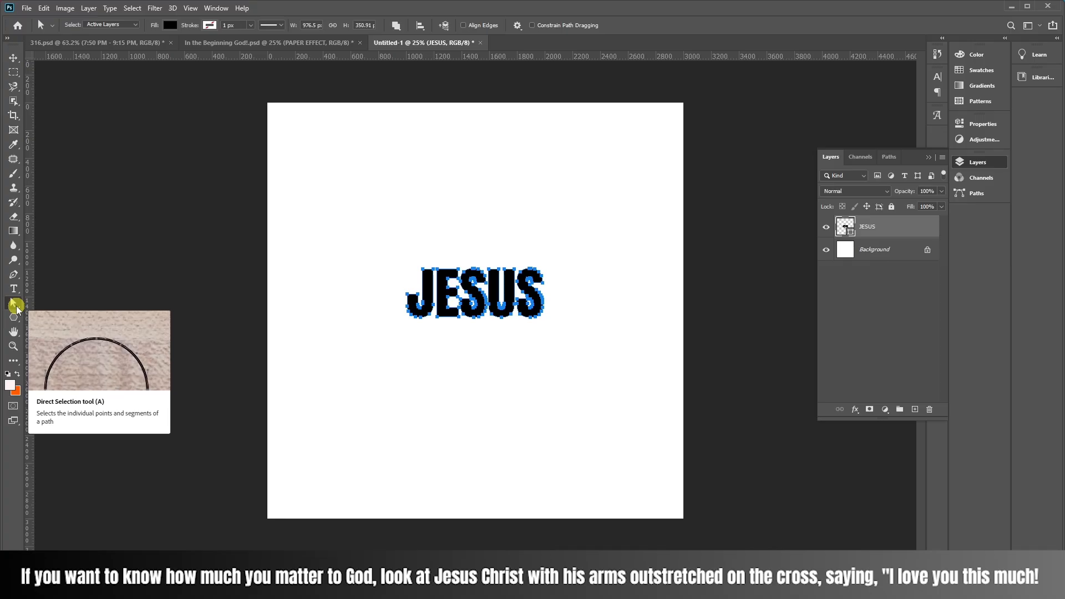
left_click(11, 61)
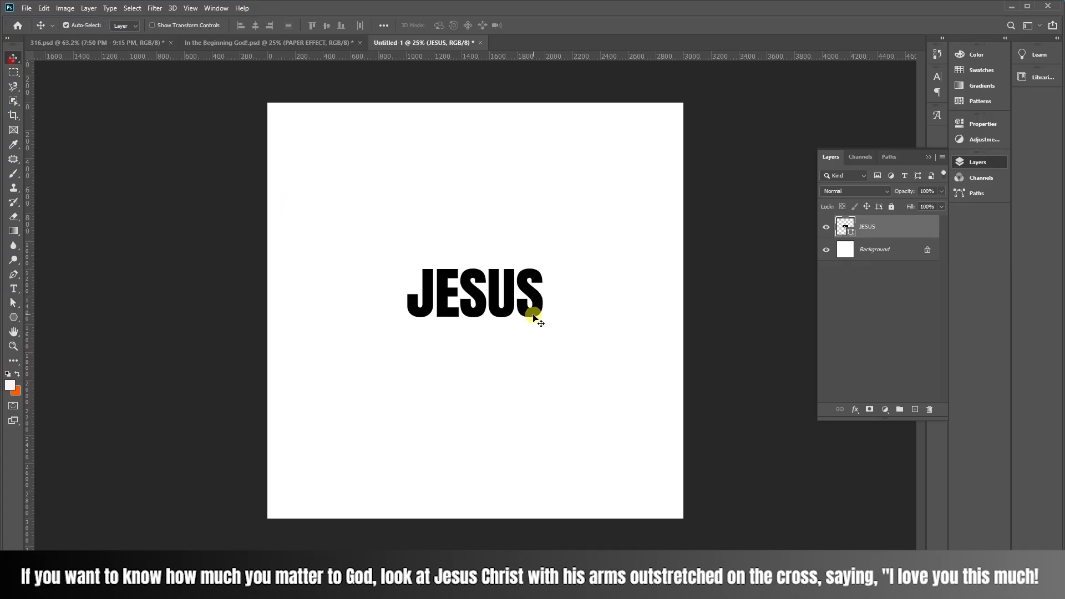
left_click_drag(537, 312, 537, 298)
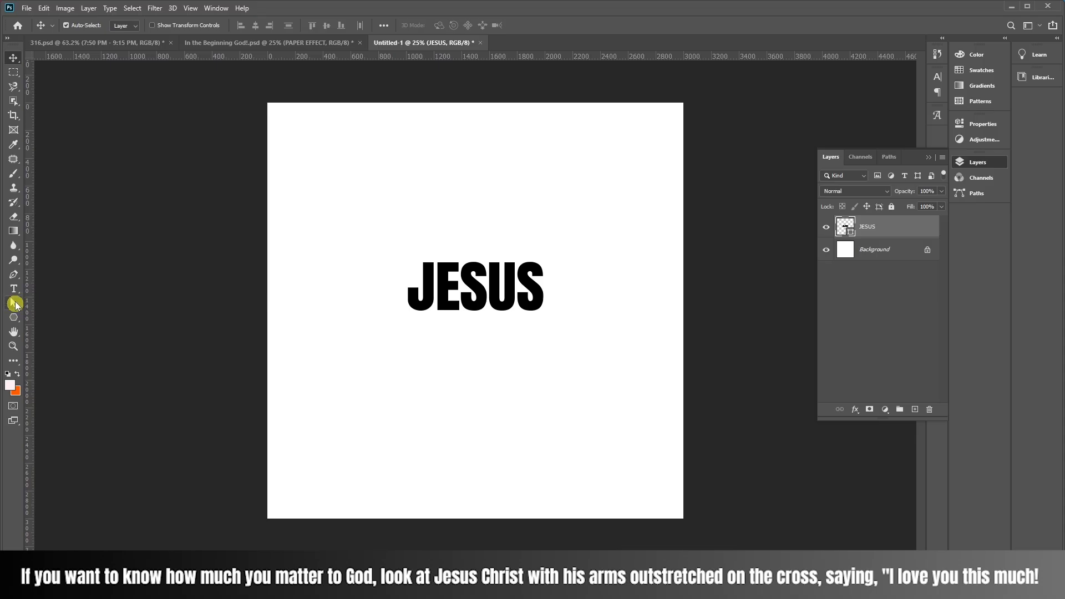
Select the lower anchor points of all the JESUS letters and stretch them straight down until the shape is about 731 px tall
left_click(14, 303)
left_click(401, 303)
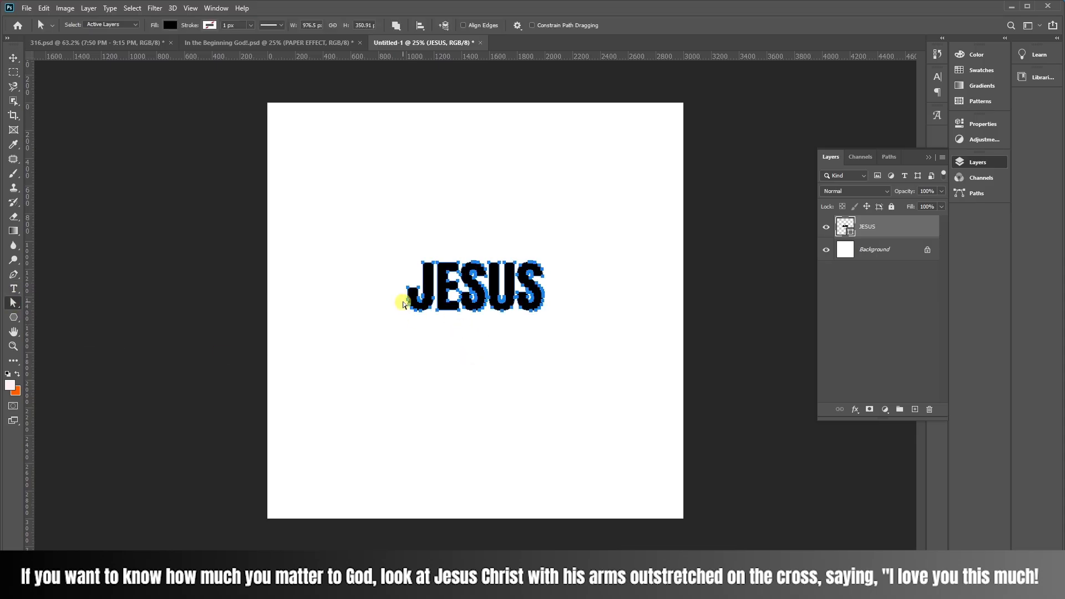
left_click_drag(403, 298, 549, 312)
key("shift+Down")
key("shift+Down")
key("shift+Down")
key("shift+Down")
key("shift+Down")
key("shift+Down")
key("shift+Down")
key("shift+Down")
key("shift+Down")
key("shift+Down")
key("shift+Down")
key("shift+Down")
key("shift+Down")
key("shift+Down")
key("shift+Down")
key("shift+Down")
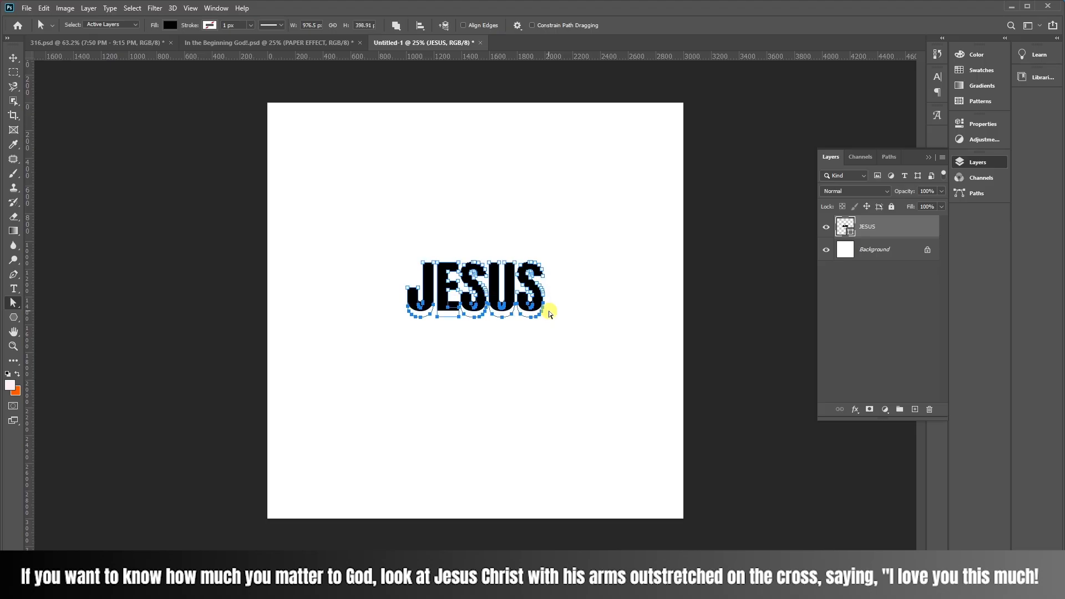
key("shift+Down")
key("shift+Down")
key("shift+Down")
key("shift+Down")
key("shift+Down")
key("shift+Down")
key("shift+Down")
key("shift+Down")
key("shift+Down")
key("shift+Down")
key("shift+Down")
key("shift+Down")
key("shift+Down")
key("shift+Down")
key("shift+Down")
key("shift+Down")
key("shift+Down")
key("shift+Down")
key("shift+Down")
key("shift+Down")
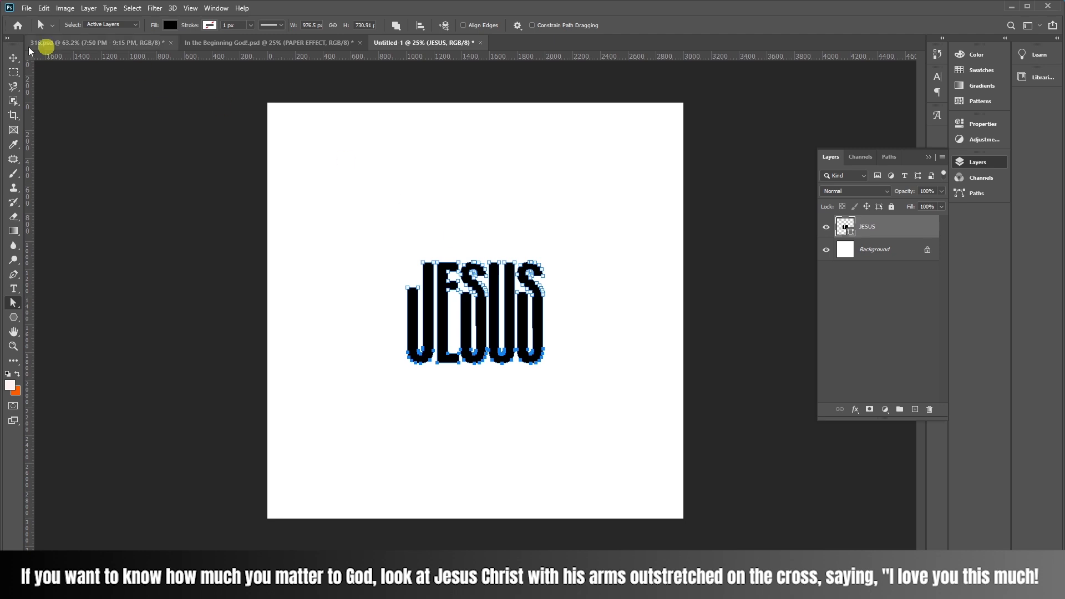
Move the stretched JESUS shape up and slightly left on the canvas
key("v")
left_click_drag(546, 367, 535, 318)
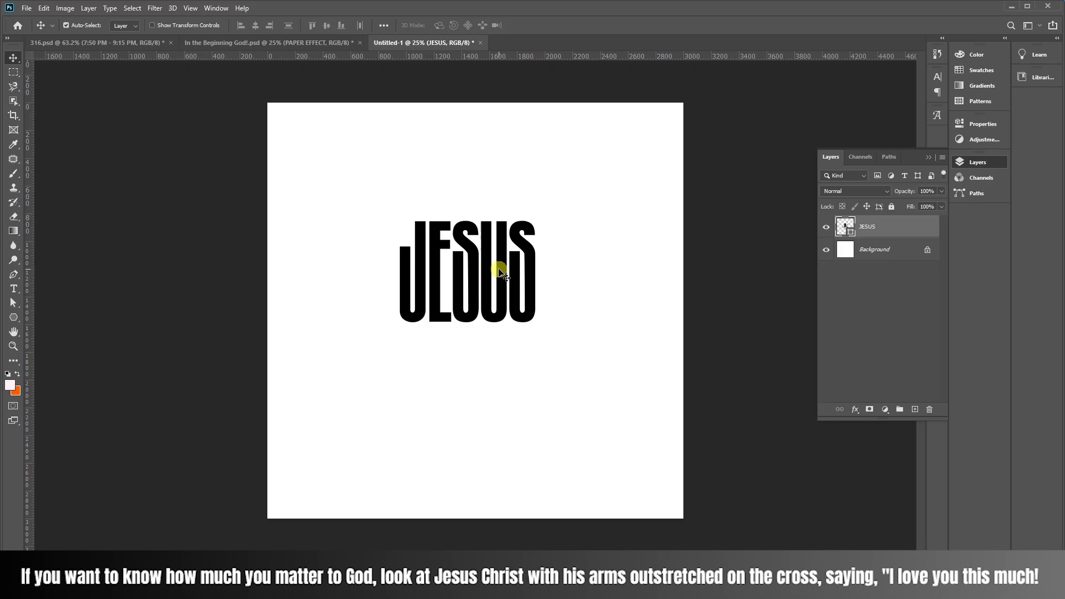
left_click(154, 7)
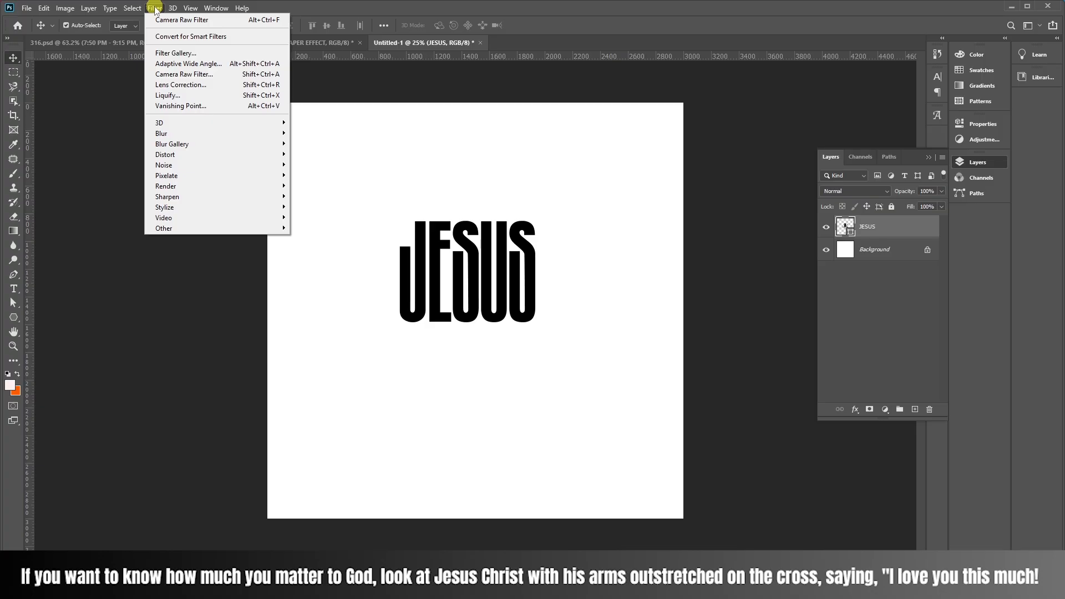
left_click(531, 273)
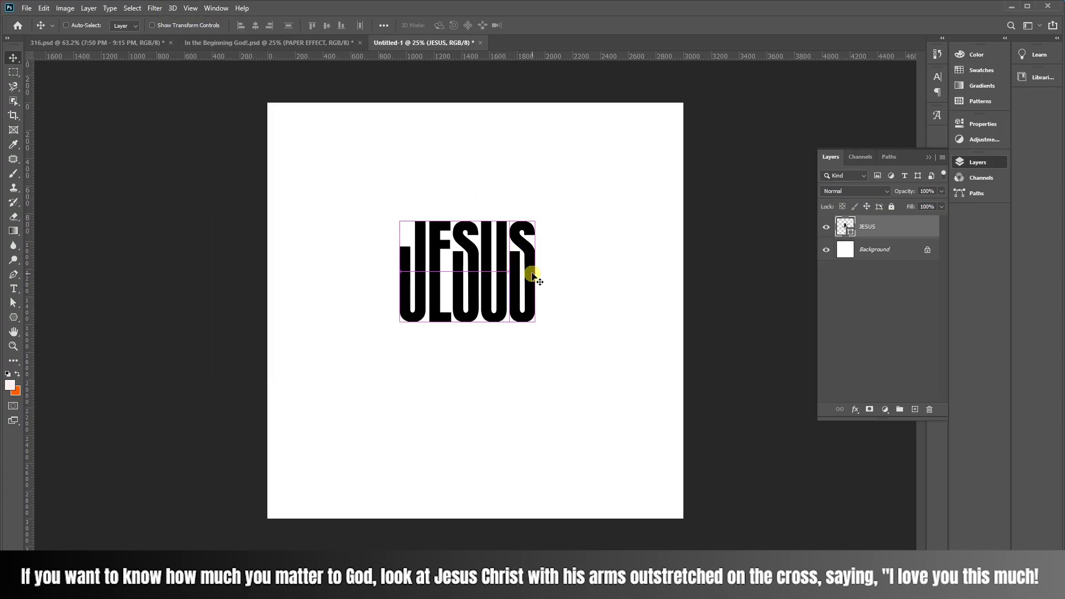
Scale the JESUS shape up proportionally to about 180% and centre it horizontally on the canvas
key("ctrl+t")
left_click_drag(535, 221, 643, 141)
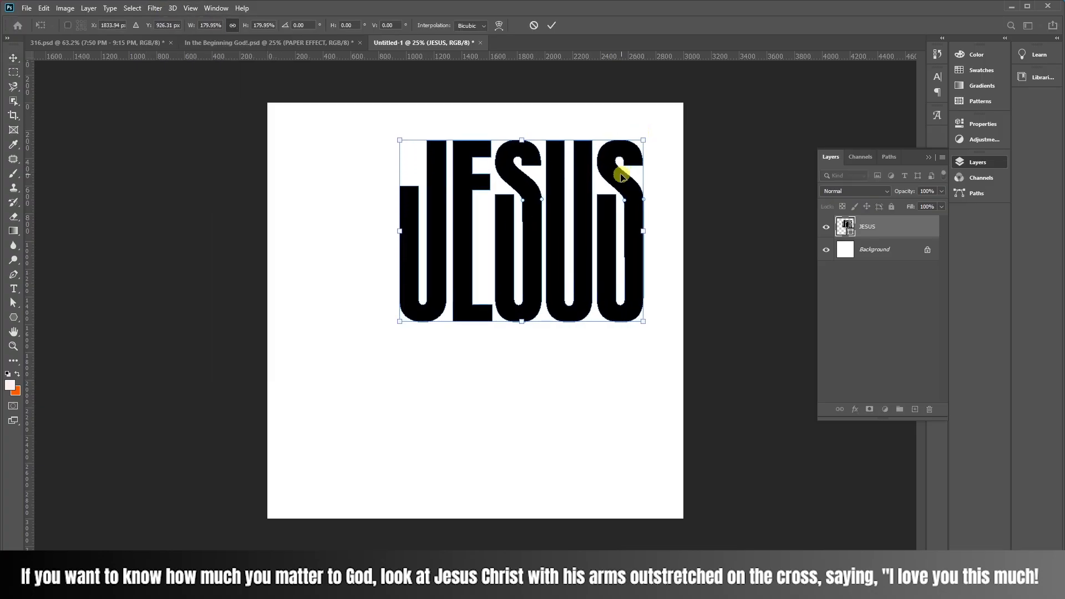
left_click_drag(621, 176, 574, 239)
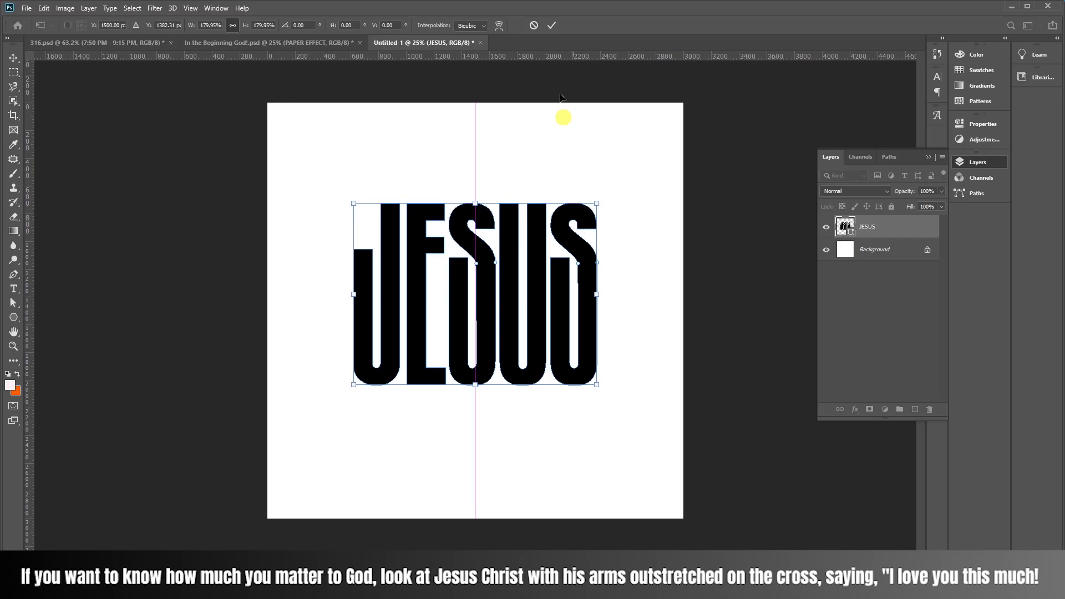
left_click(556, 28)
Convert the JESUS shape to a smart object and apply an Add Noise filter of about 80% with Uniform distribution
left_click(158, 8)
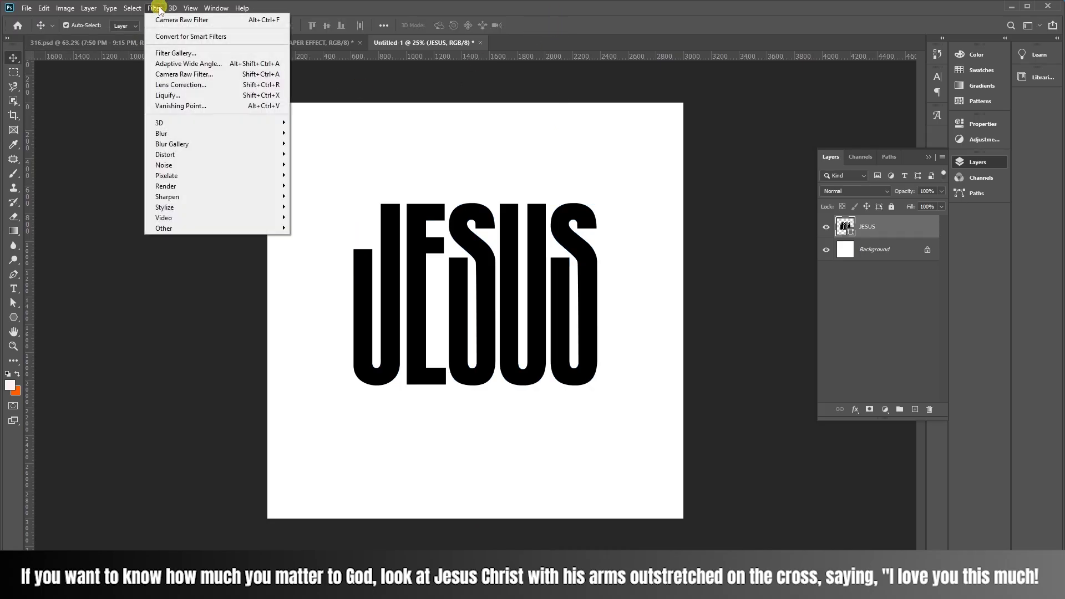
mouse_move(205, 167)
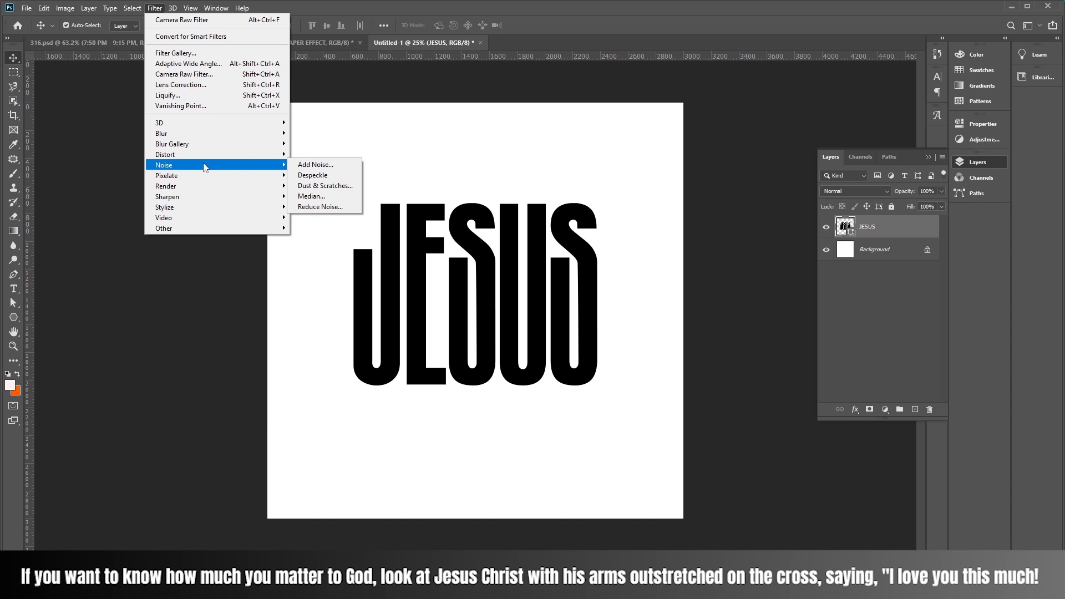
left_click(322, 167)
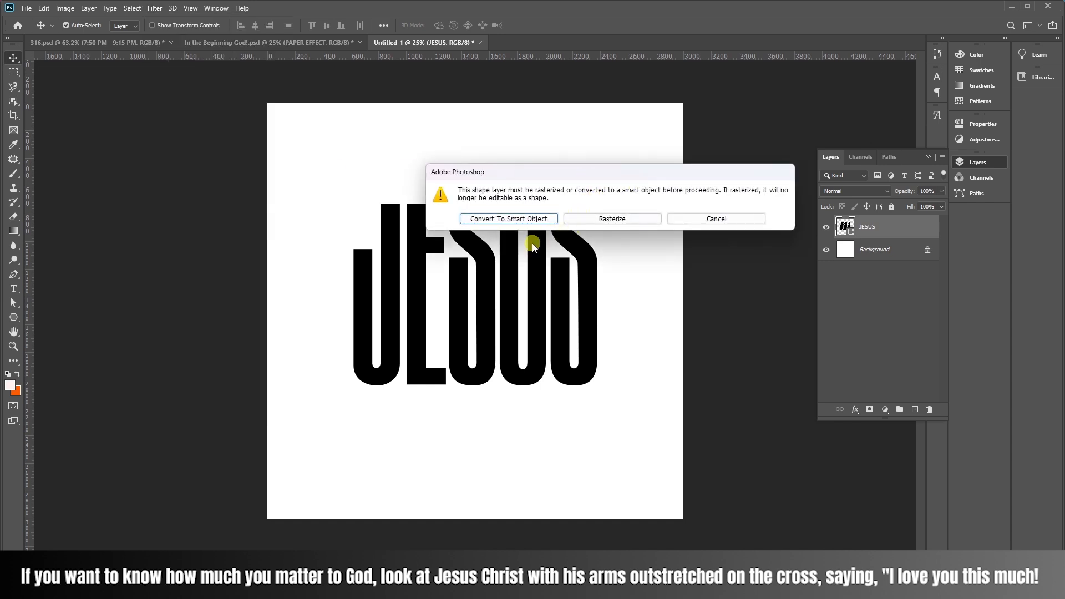
left_click(508, 219)
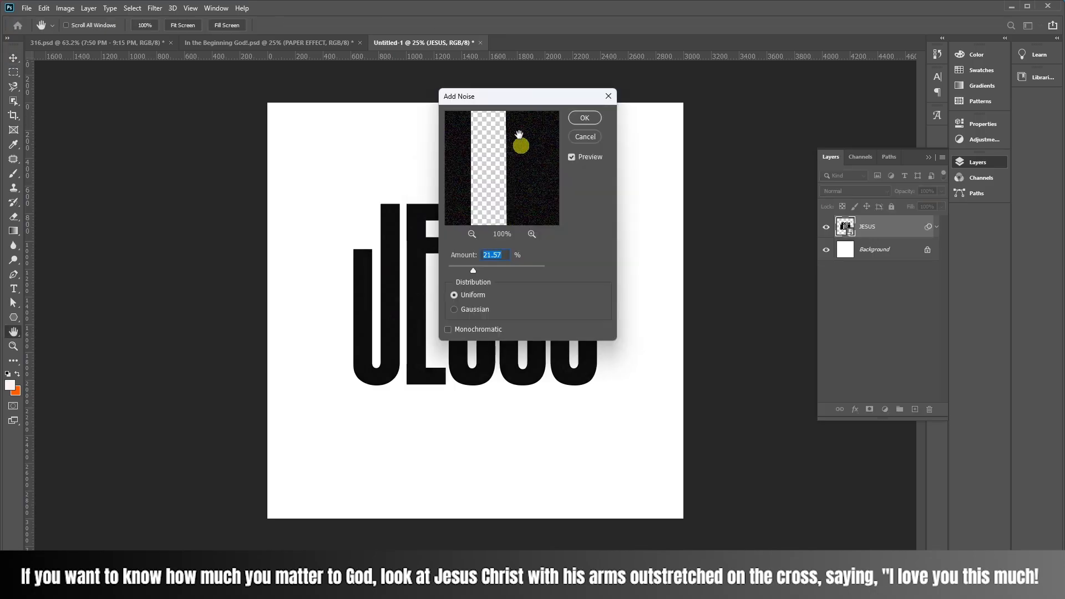
left_click_drag(536, 101, 688, 127)
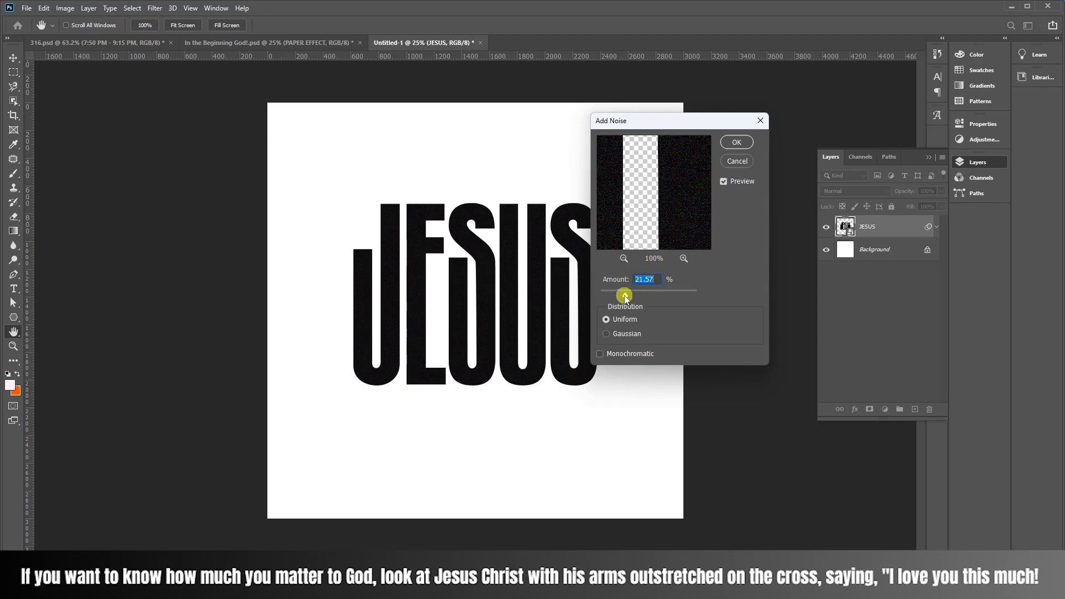
left_click_drag(625, 296, 635, 297)
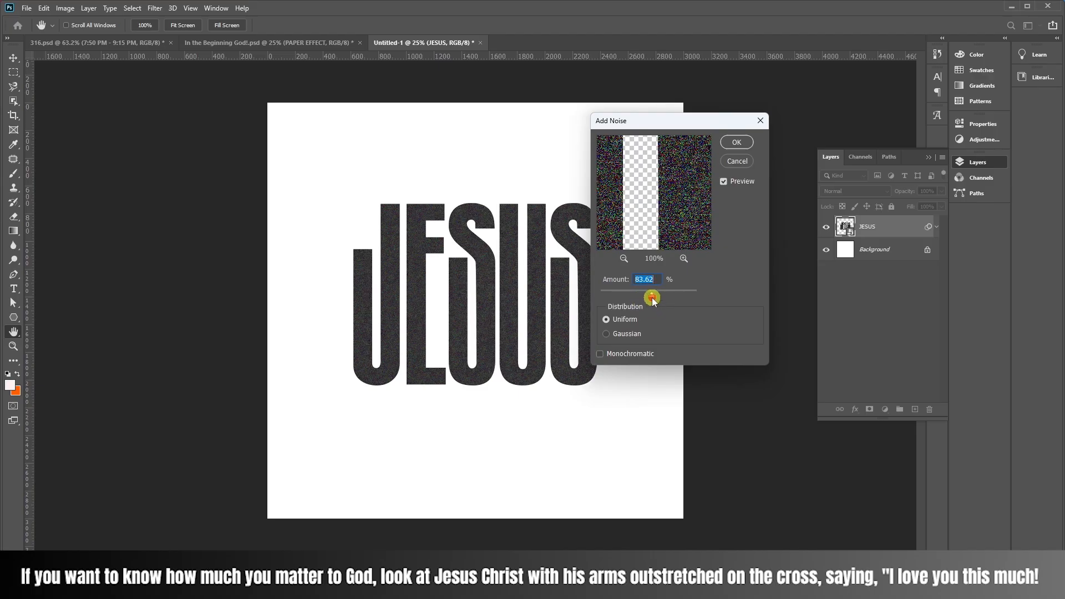
left_click_drag(653, 300, 650, 301)
left_click(736, 142)
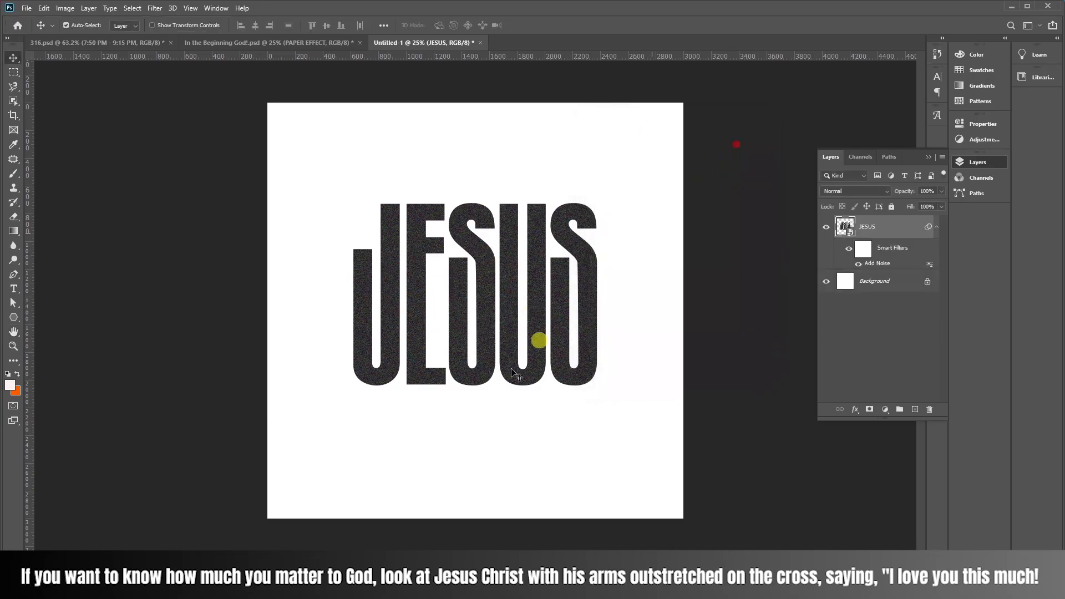
Compare the JESUS lettering with and without the noise by undoing and redoing the filter, ending with it undone
key("ctrl+z")
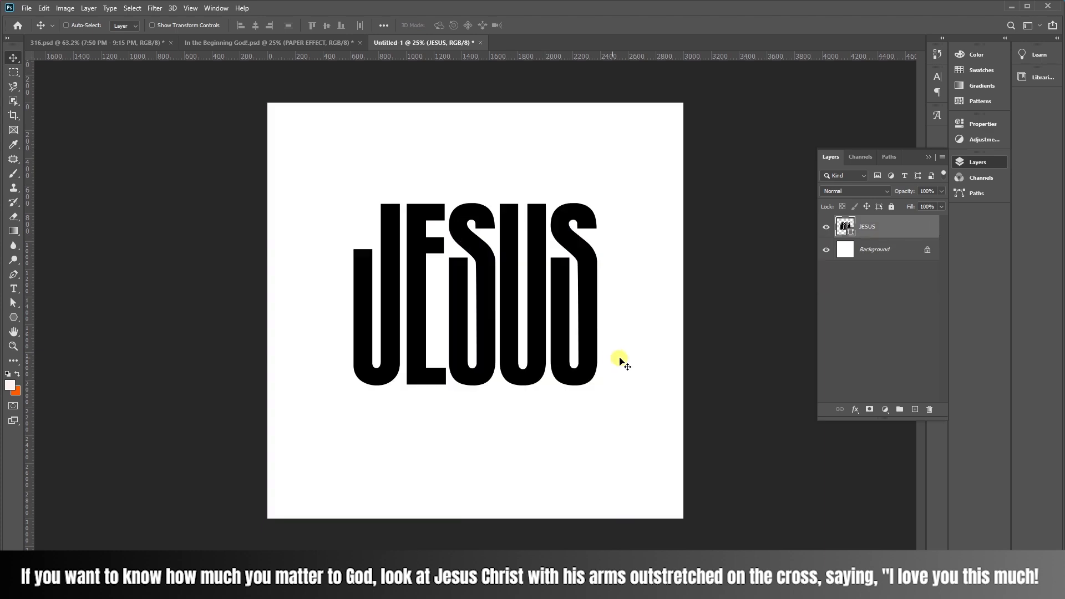
key("z")
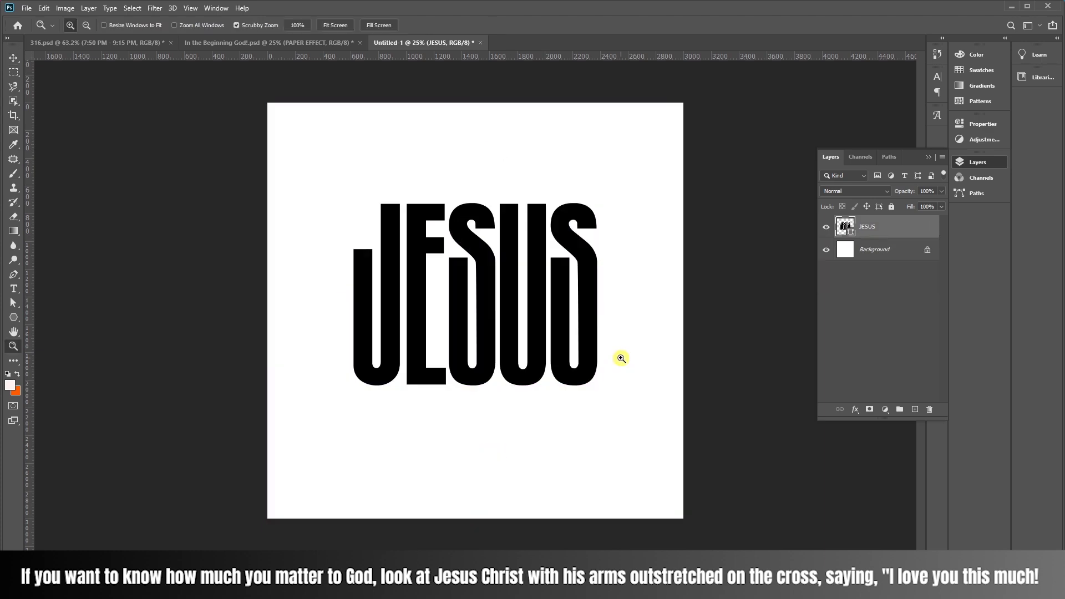
key("ctrl+shift+z")
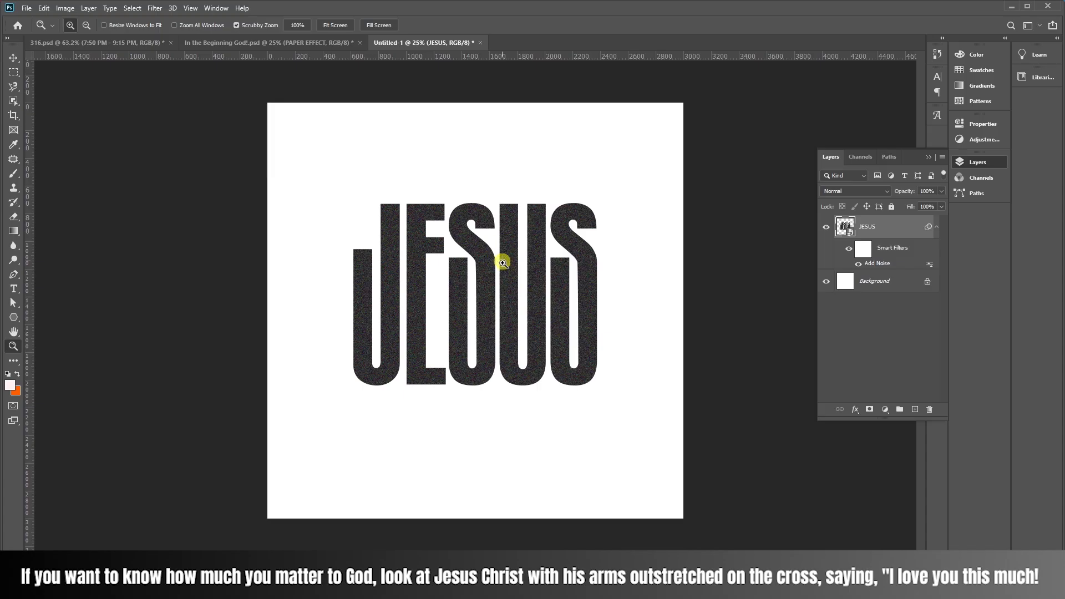
key("ctrl+z")
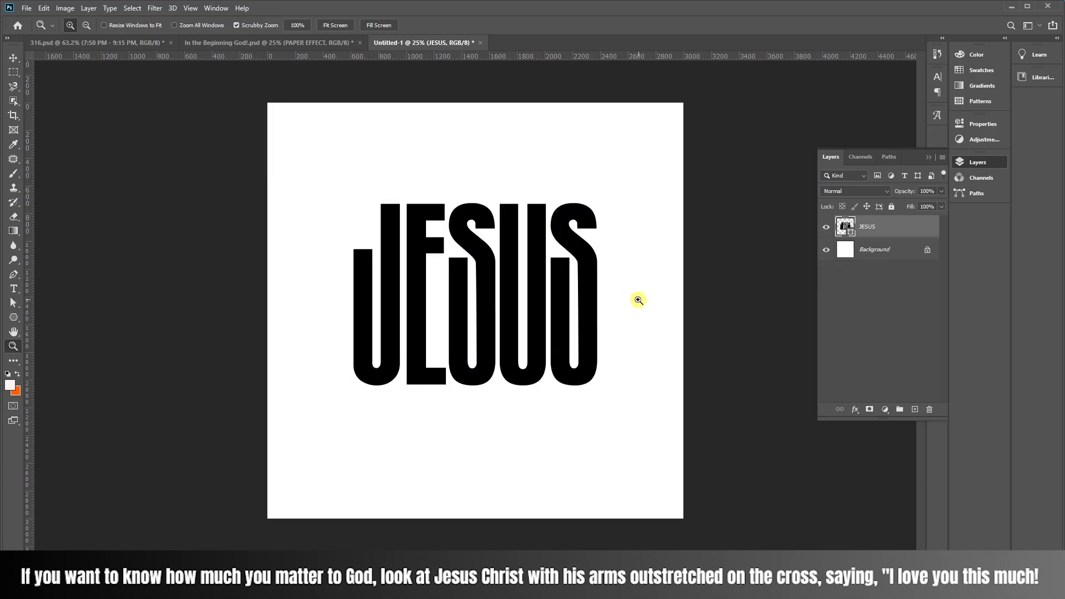
key("ctrl+shift+z")
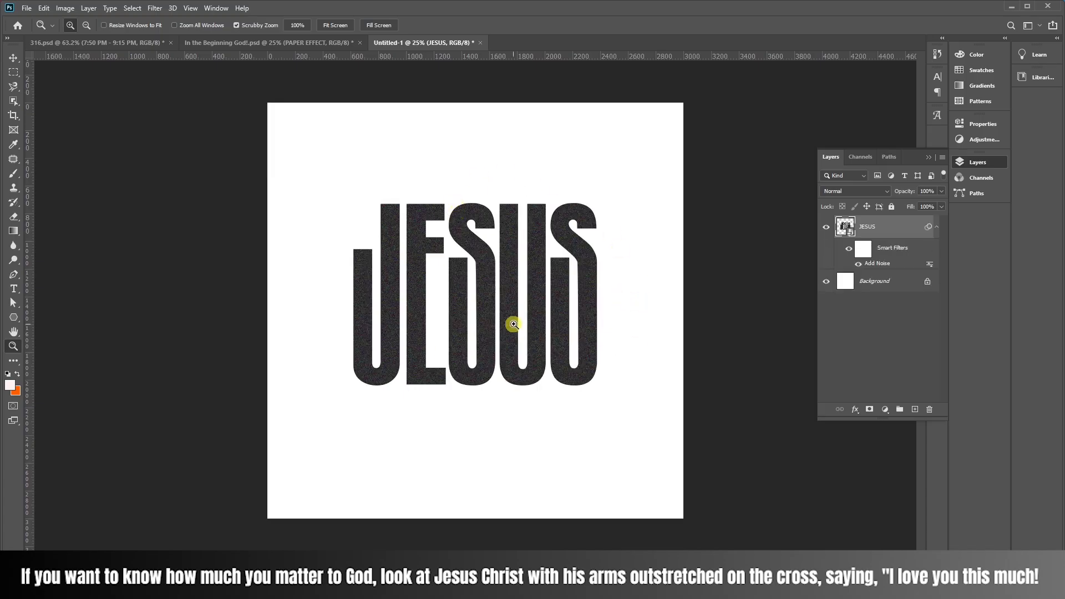
key("ctrl+z")
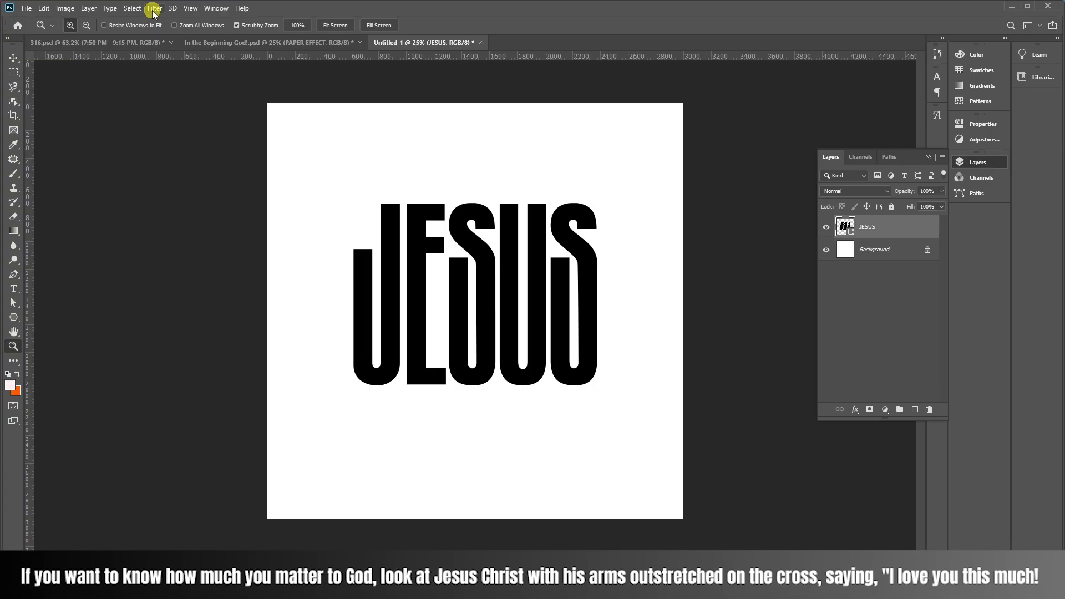
Convert the JESUS shape to a smart object and apply a Gaussian Blur with a 4.3-pixel radius
left_click(153, 11)
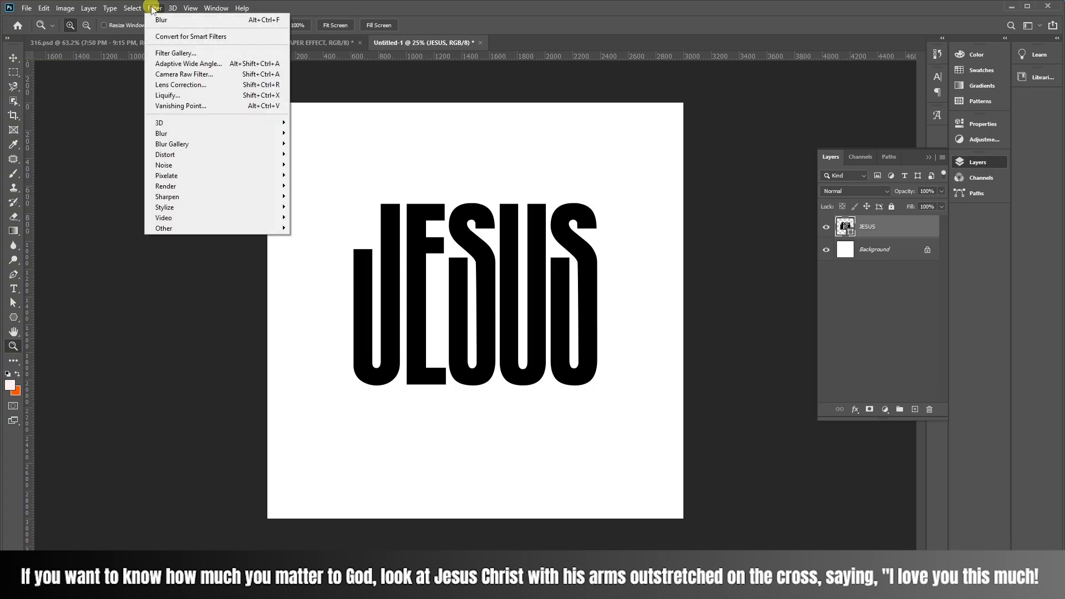
mouse_move(220, 132)
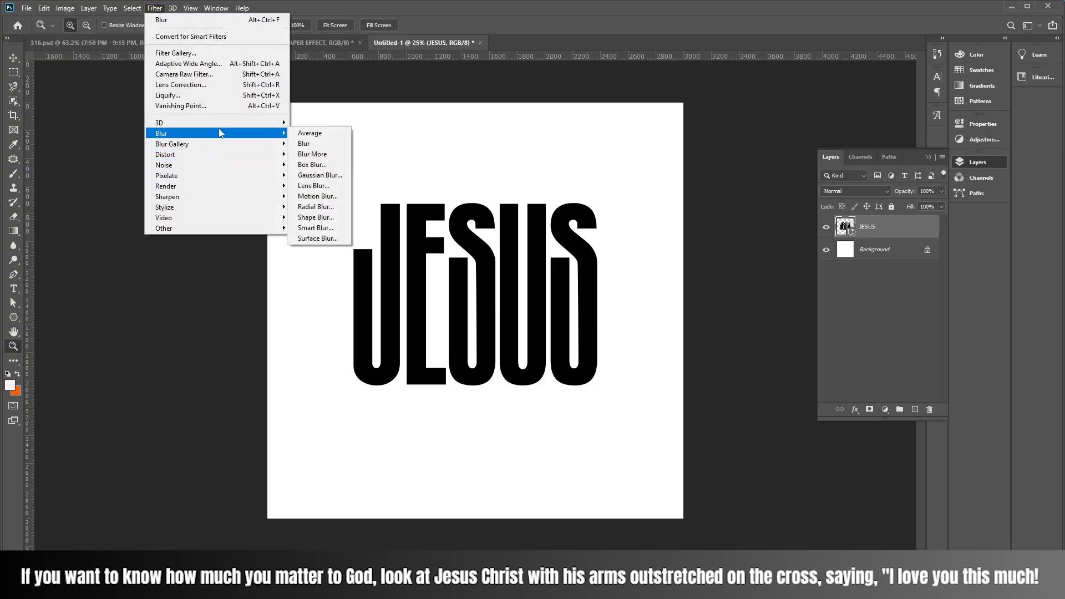
left_click(322, 175)
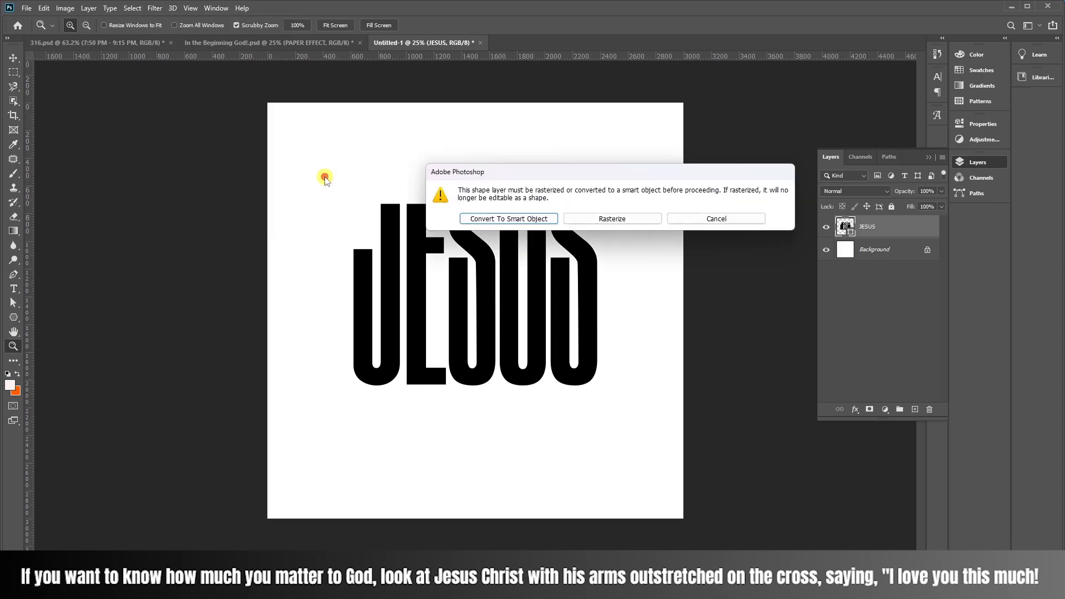
left_click(542, 219)
left_click_drag(510, 114, 650, 136)
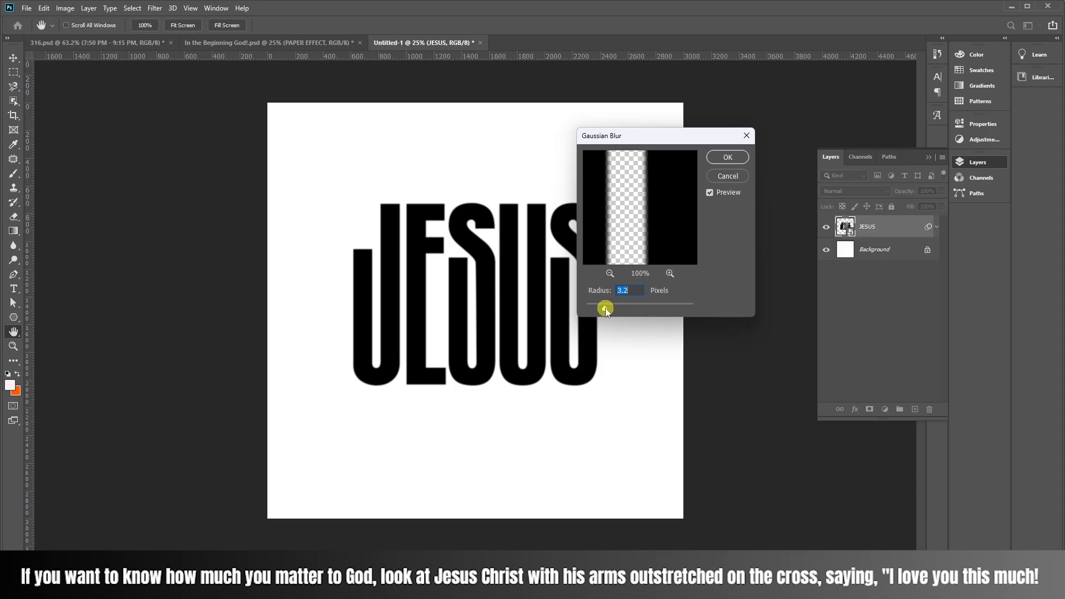
mouse_move(606, 310)
left_mouse_down()
mouse_move(687, 306)
mouse_move(614, 308)
mouse_move(610, 320)
mouse_move(611, 309)
left_mouse_up()
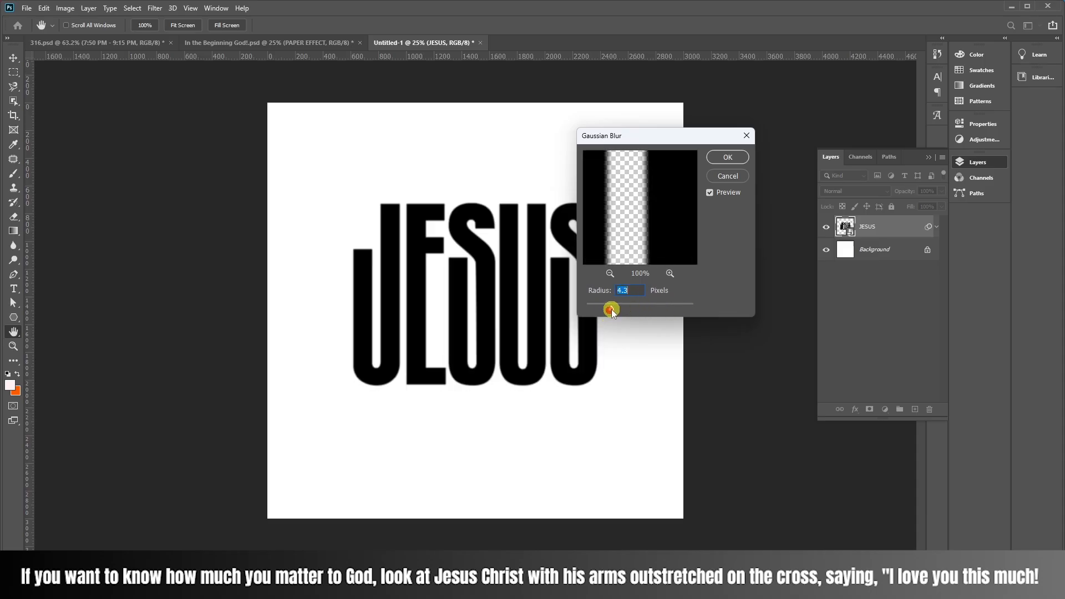
left_click(724, 166)
key("z")
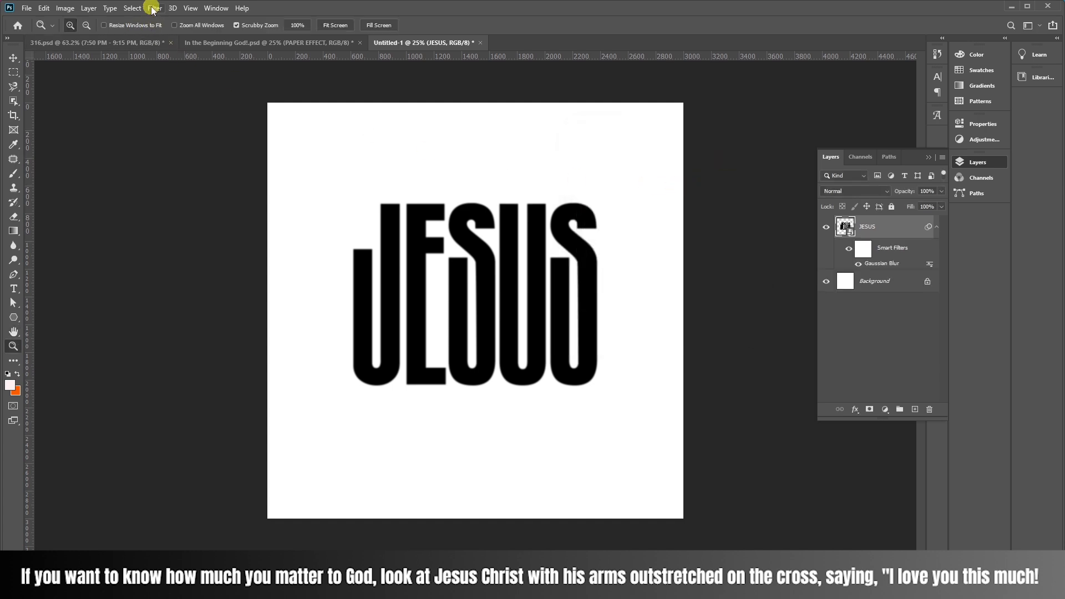
Convert the blurred JESUS layer with its smart filter into a new smart object
right_click(884, 234)
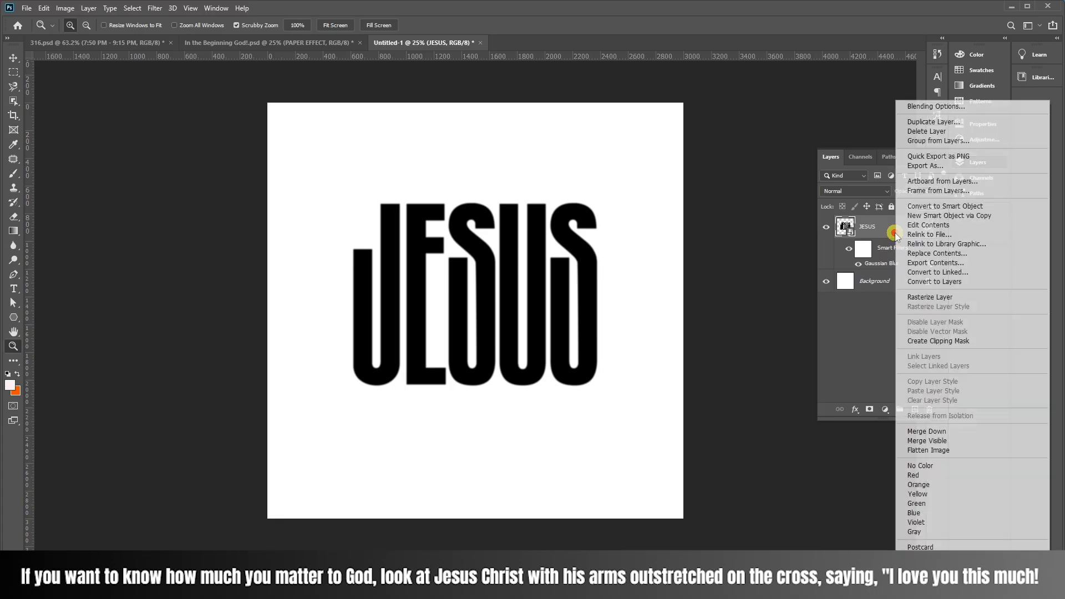
left_click(886, 232)
right_click(894, 227)
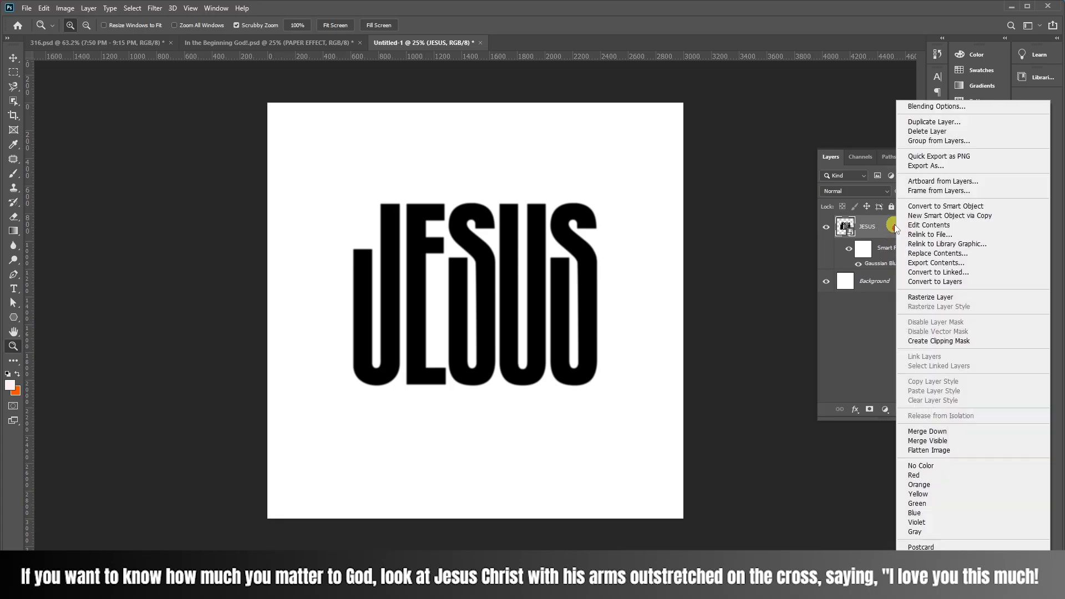
left_click(954, 206)
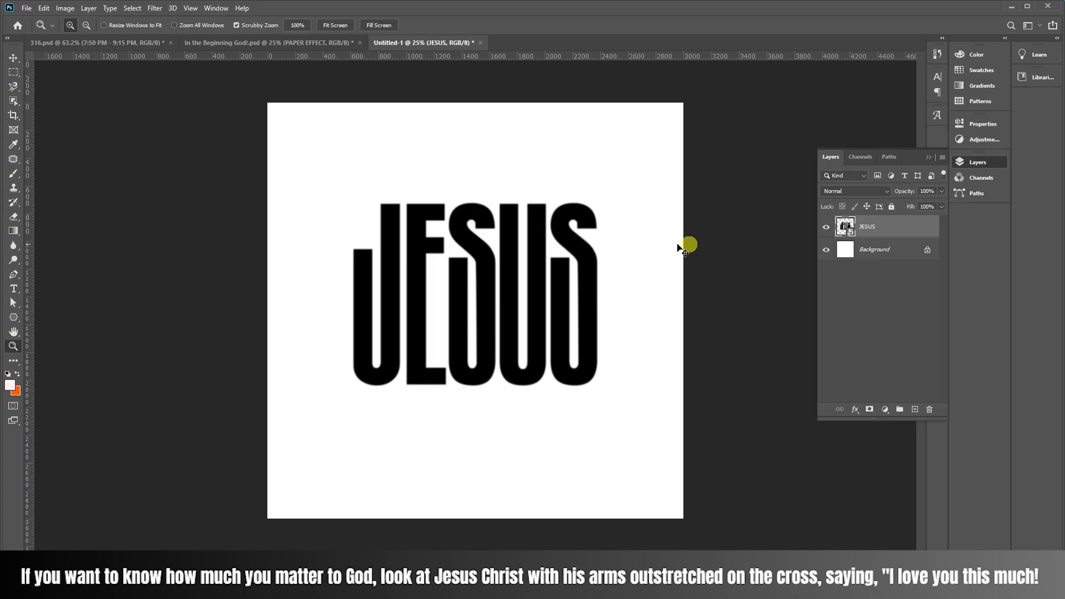
Undo the smart object conversion and the Gaussian Blur, back to the enlarged, unfiltered JESUS shape
key("ctrl+z")
key("ctrl+z")
key("ctrl+z")
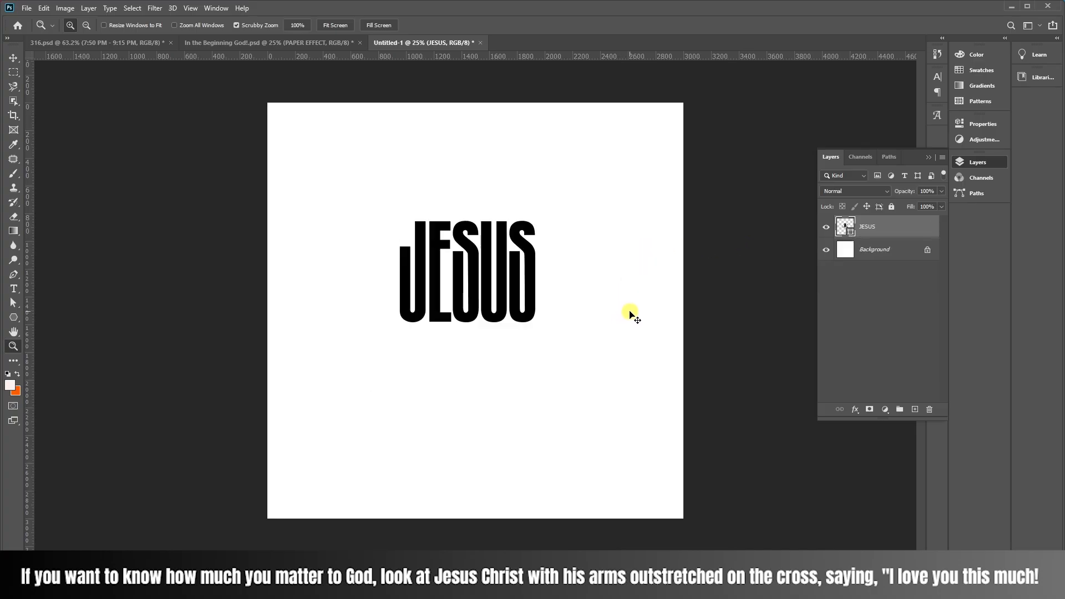
key("ctrl+z")
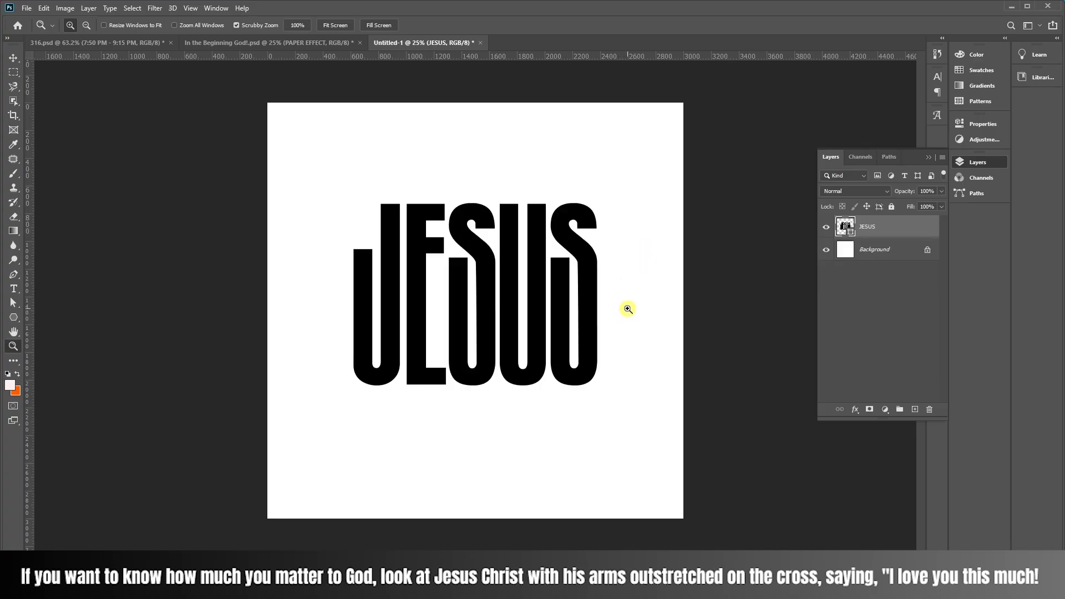
Try a Twirl distortion with a 135° angle on JESUS as a smart object, and undo it
left_click(155, 9)
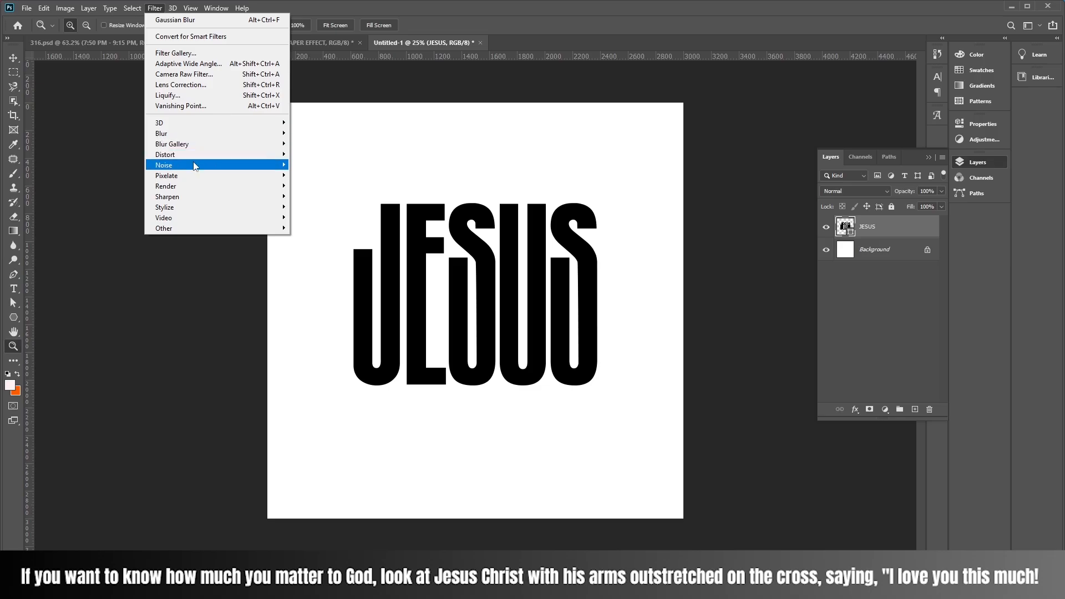
mouse_move(217, 157)
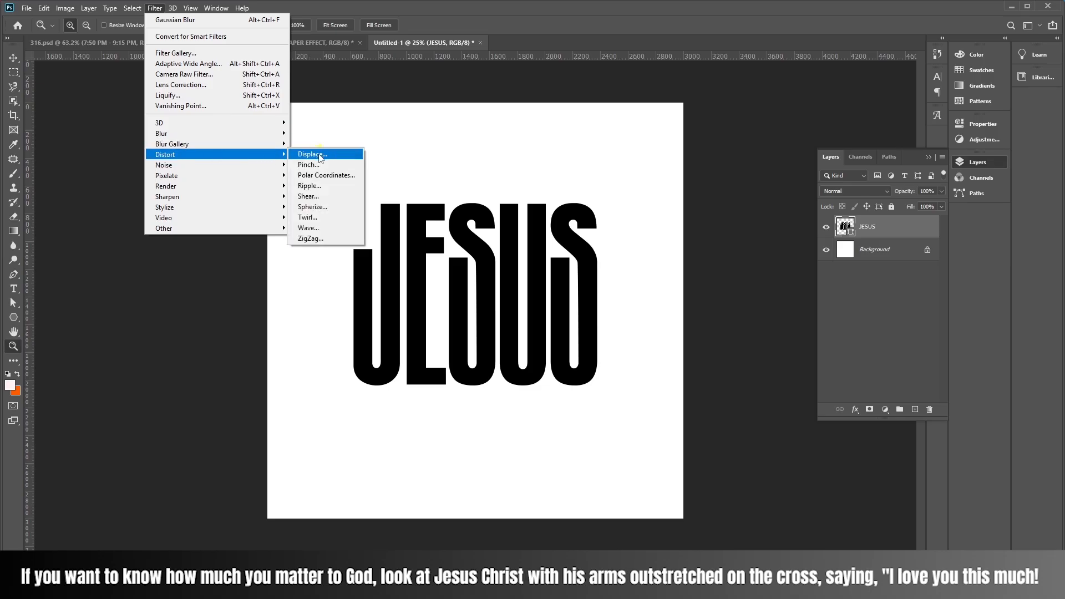
left_click(340, 218)
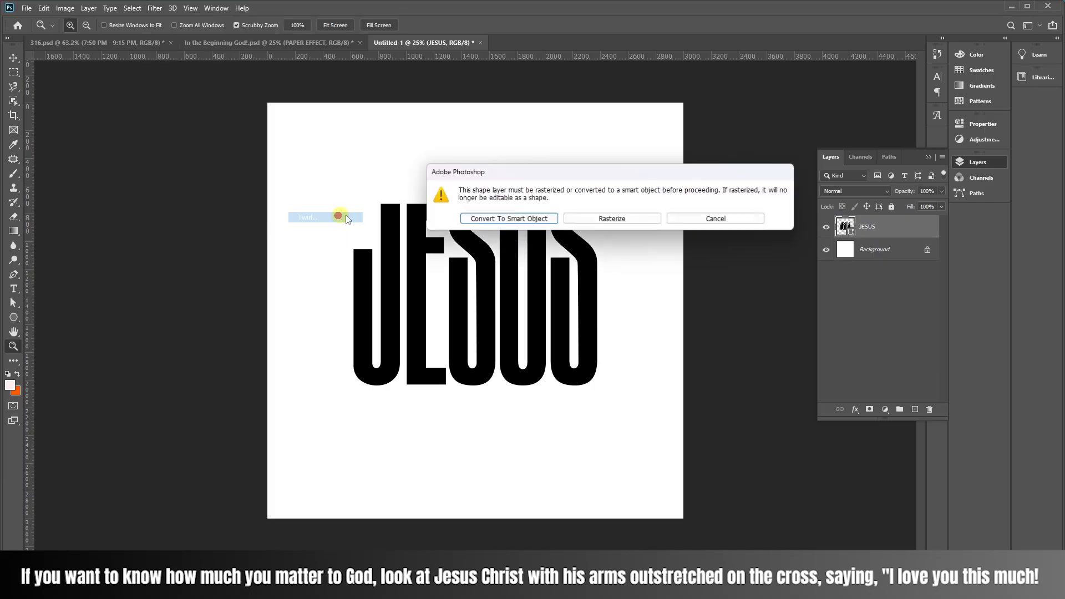
left_click(531, 219)
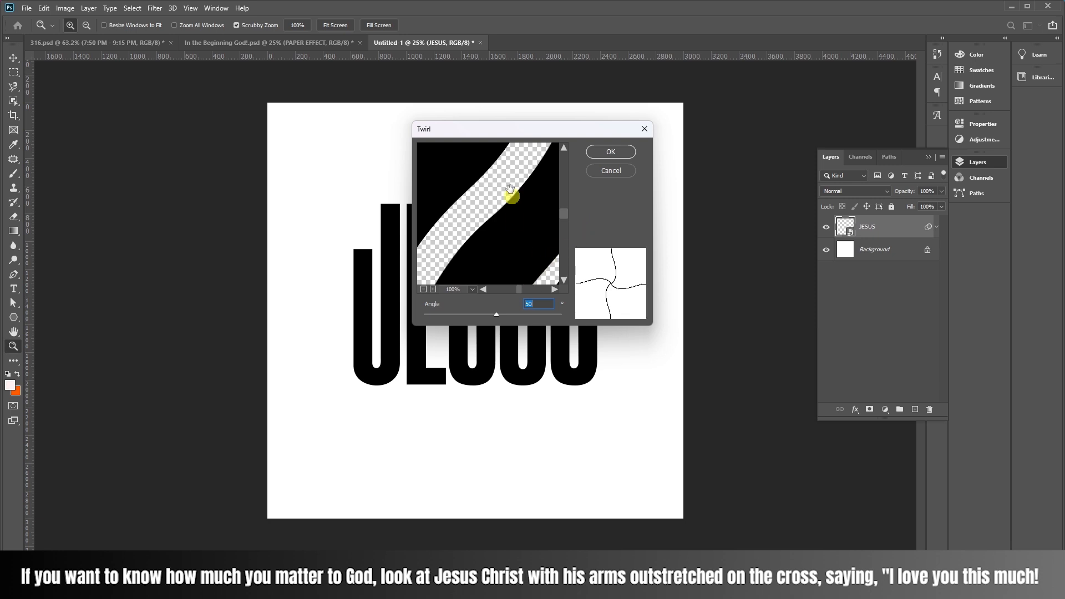
left_click_drag(511, 133, 702, 100)
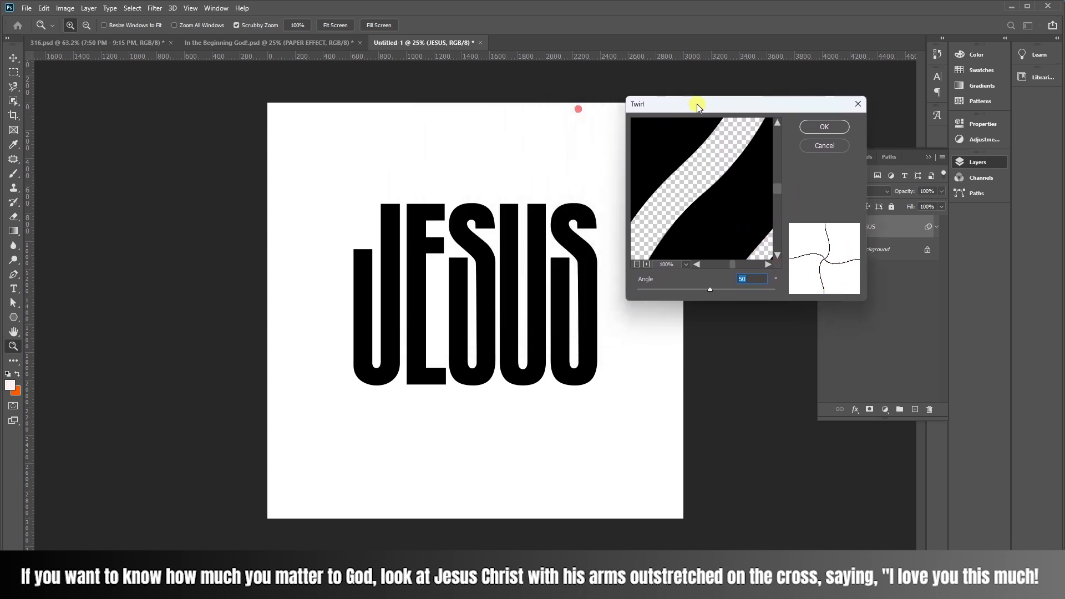
left_click_drag(710, 294, 714, 288)
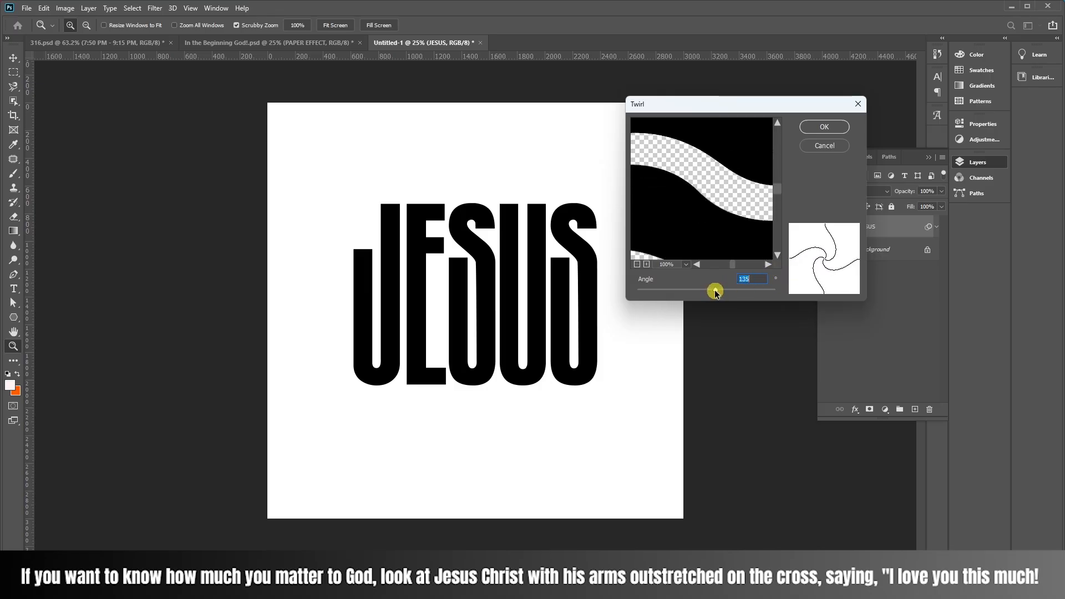
left_click(824, 128)
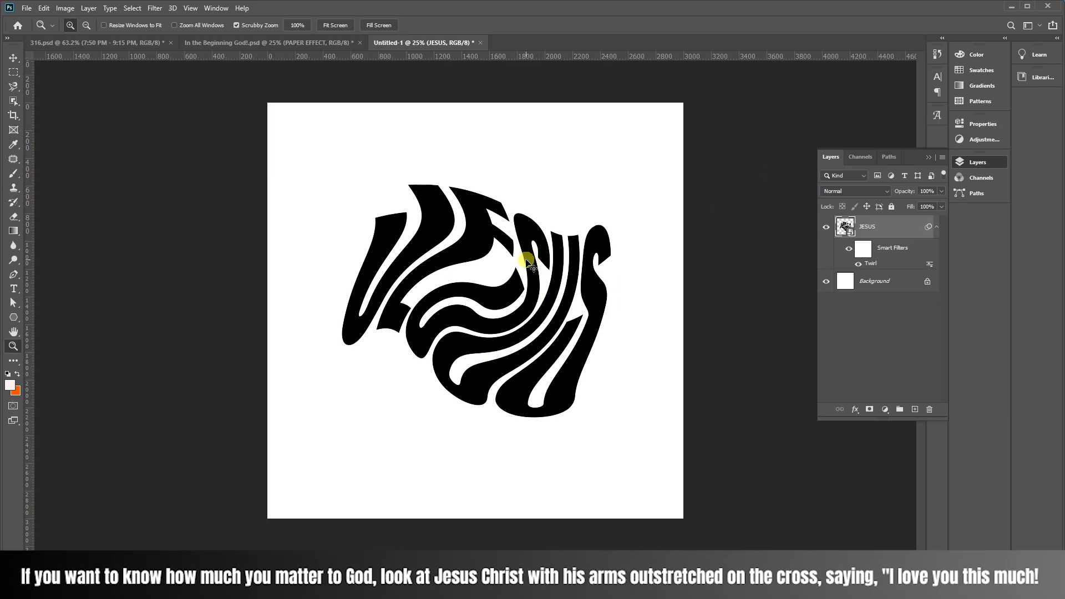
key("ctrl+z")
Try the Liquify filter's Twirl tool at brush size 100 around the second U and final S of JESUS, and cancel it
left_click(156, 9)
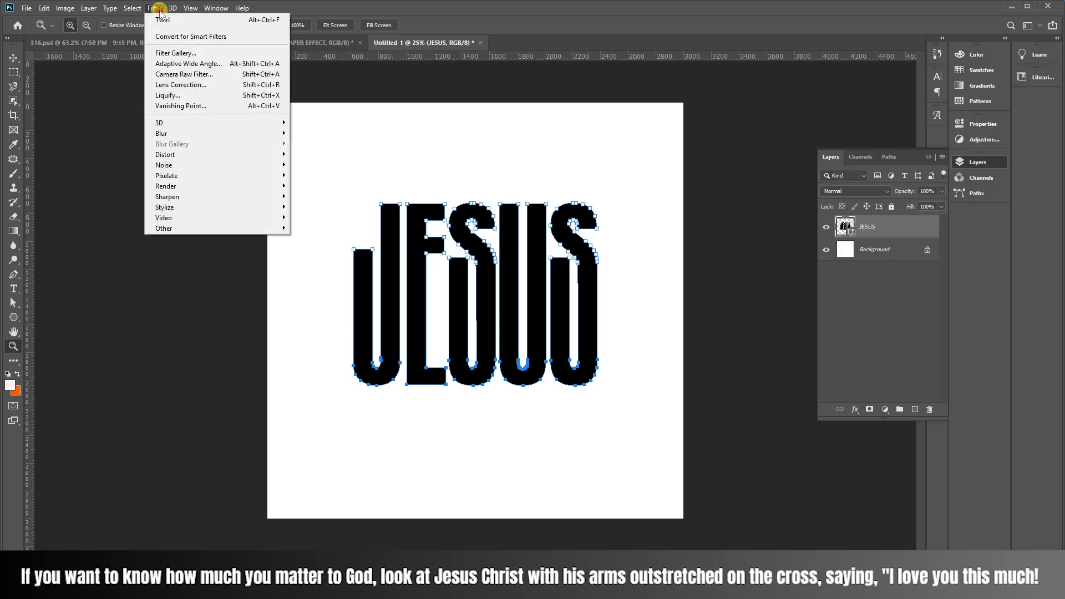
mouse_move(205, 221)
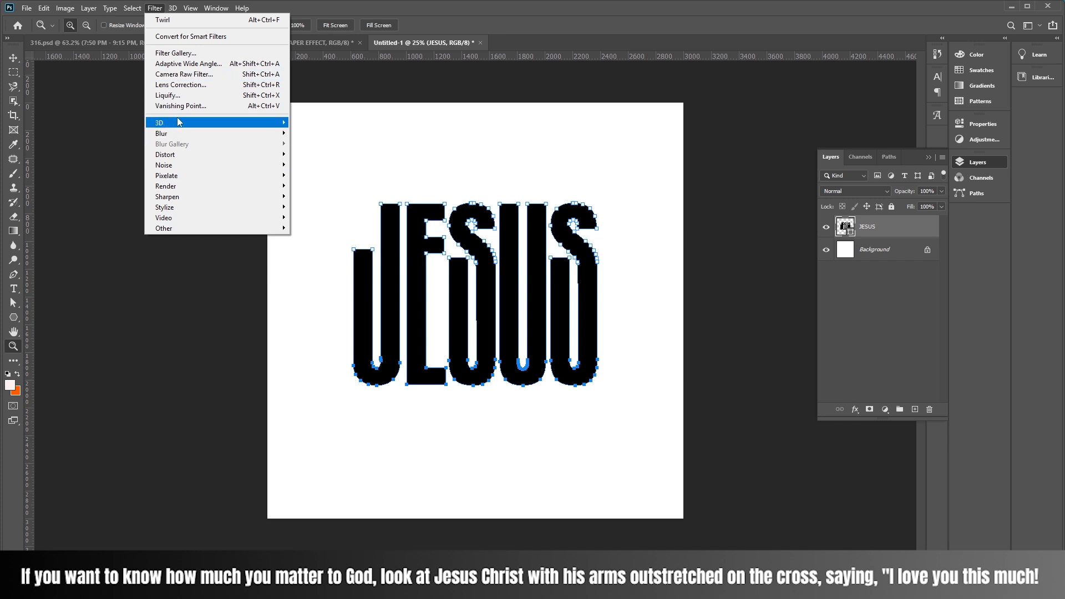
left_click(187, 97)
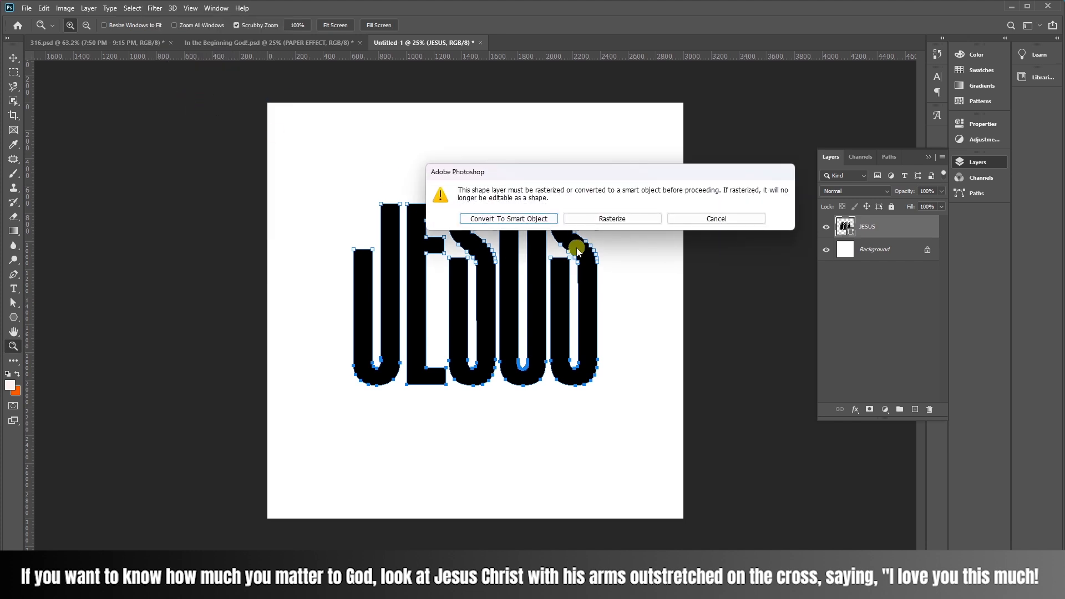
left_click(531, 221)
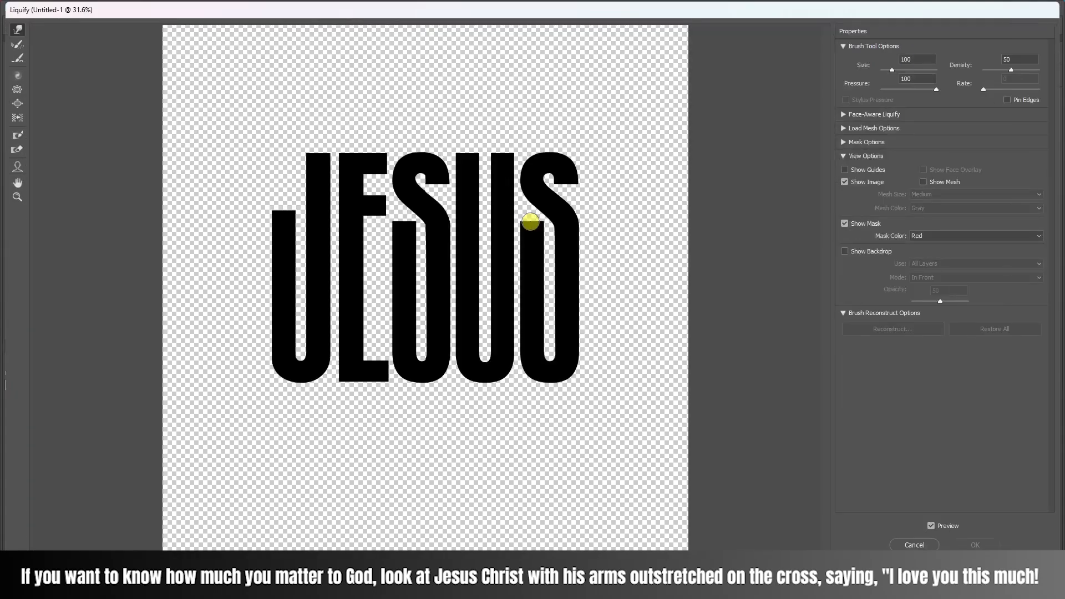
left_click(15, 44)
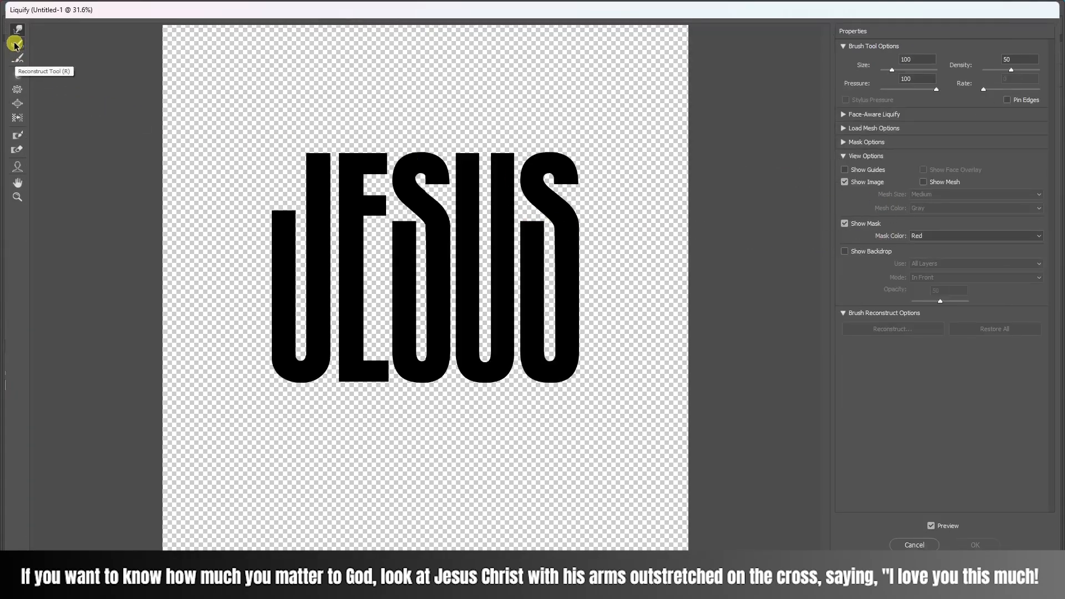
left_click(18, 75)
mouse_move(505, 261)
left_mouse_down()
mouse_move(494, 274)
mouse_move(534, 283)
left_mouse_up()
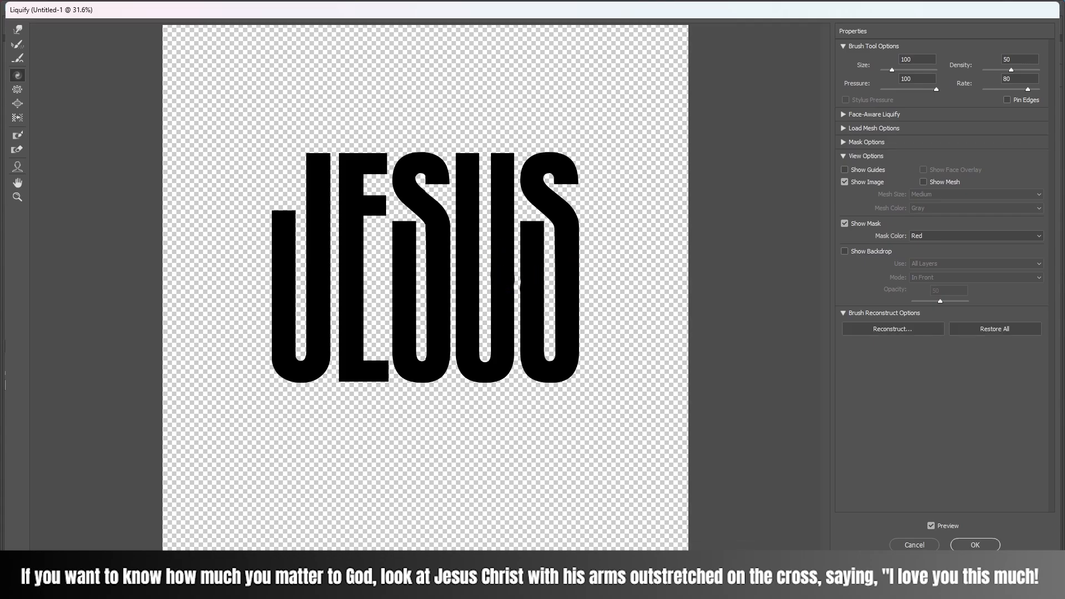
left_click(915, 545)
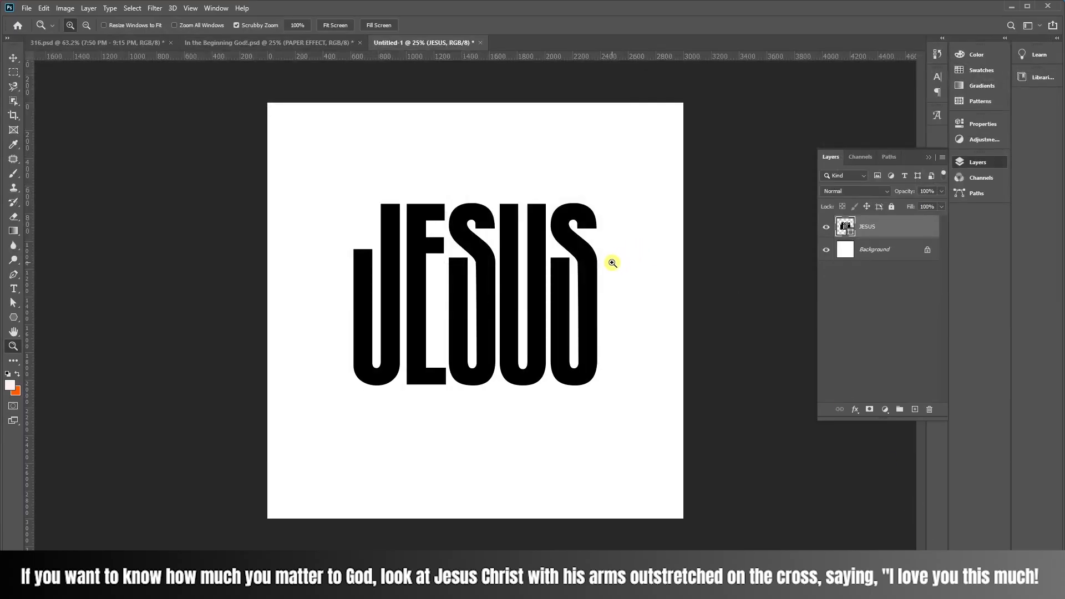